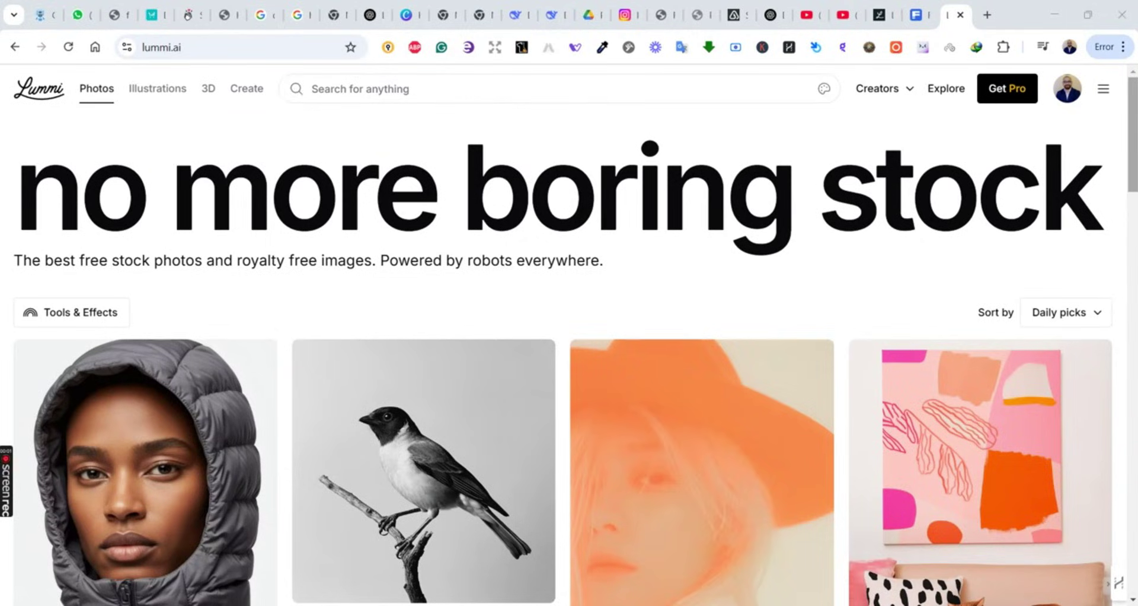
Step: Browse the Lummi photo gallery and open the Futuristic Headset Fashion photo
scroll(568, 379, "down", 10)
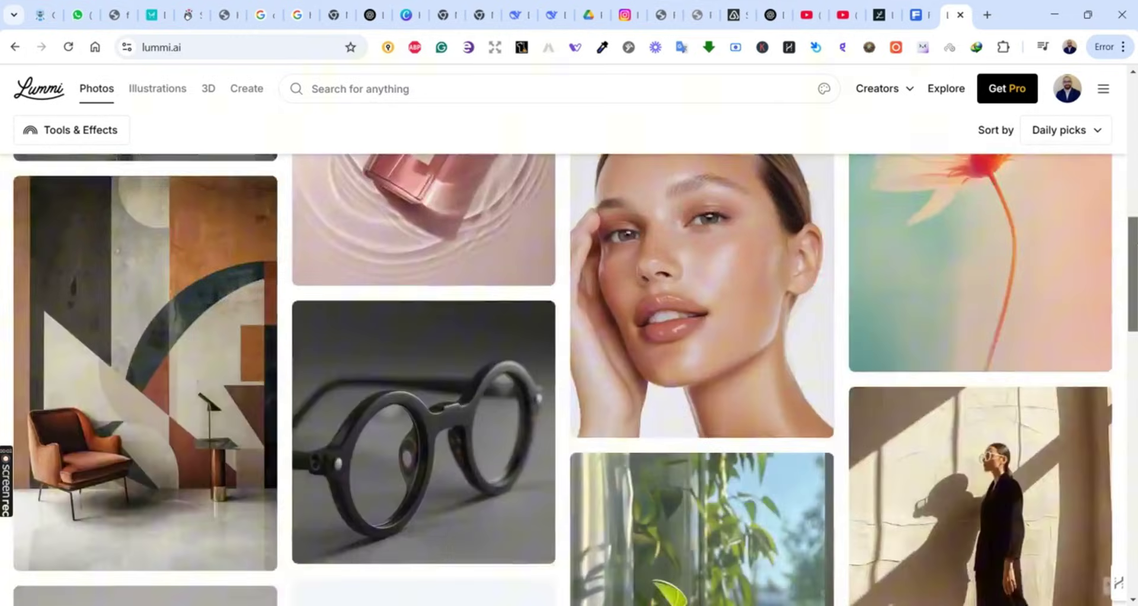
scroll(569, 379, "down", 12)
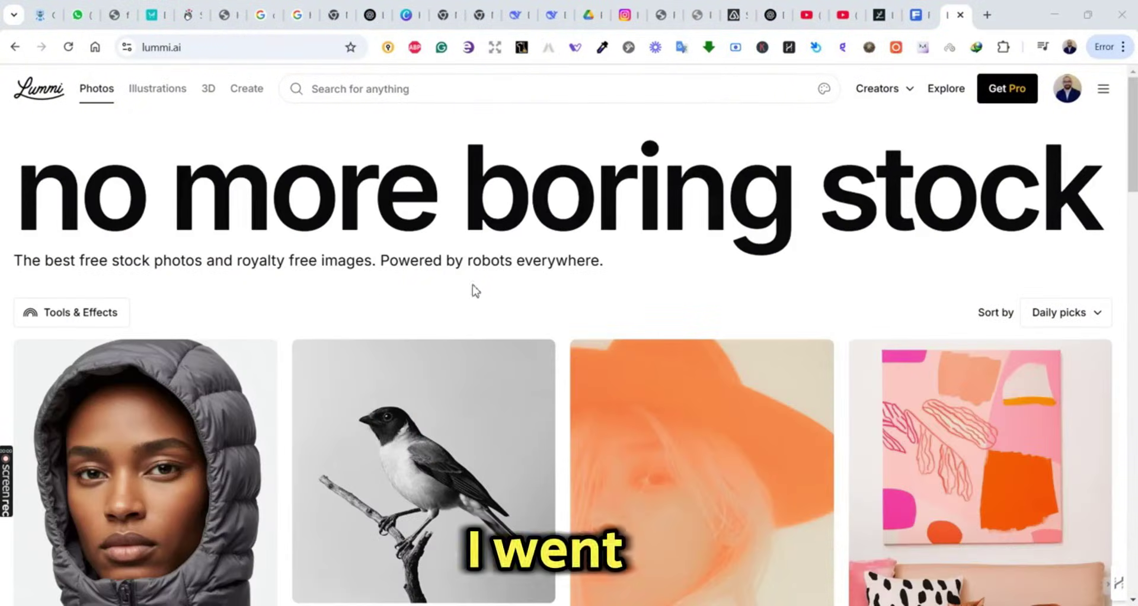
scroll(474, 290, "down", 10)
scroll(1098, 277, "down", 10)
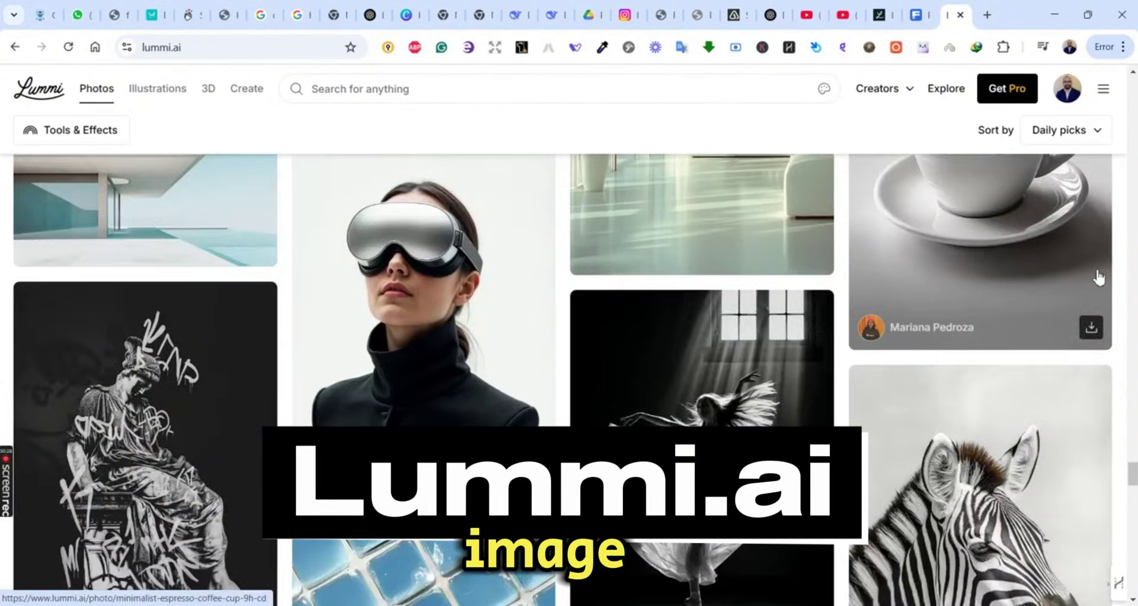
scroll(436, 269, "up", 1)
left_click(436, 269)
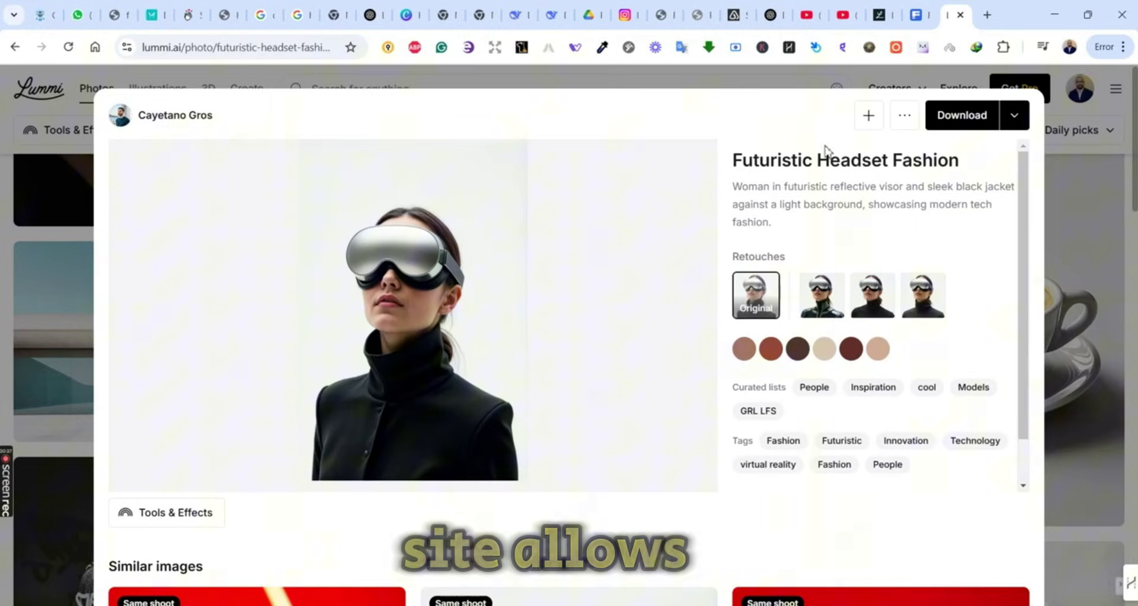
Step: Retouch the photo by masking the woman's black jacket and generating three versions with the prompt "futuristic suit"
left_click(905, 116)
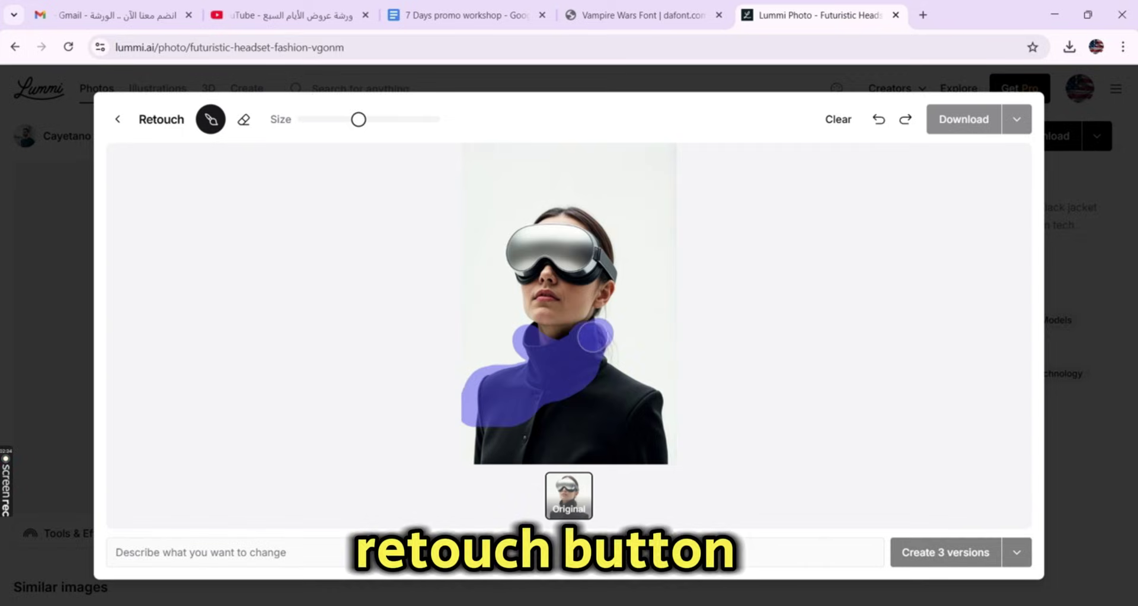
mouse_move(591, 406)
left_mouse_down()
mouse_move(529, 408)
mouse_move(476, 453)
mouse_move(603, 424)
mouse_move(582, 442)
left_mouse_up()
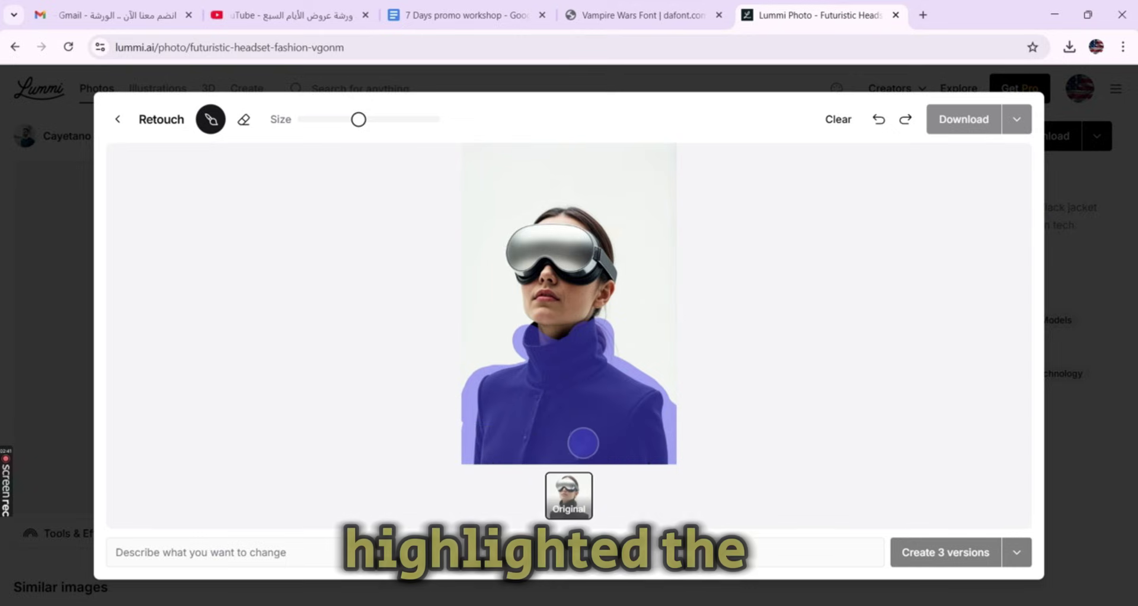
left_click(255, 554)
type("futuristic suit")
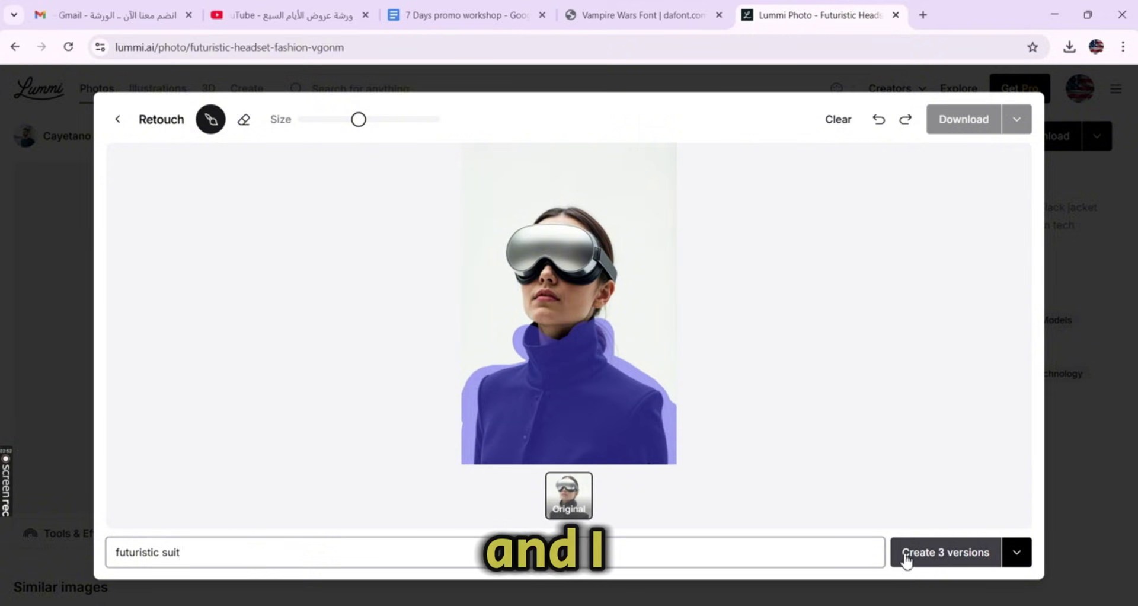
left_click(905, 558)
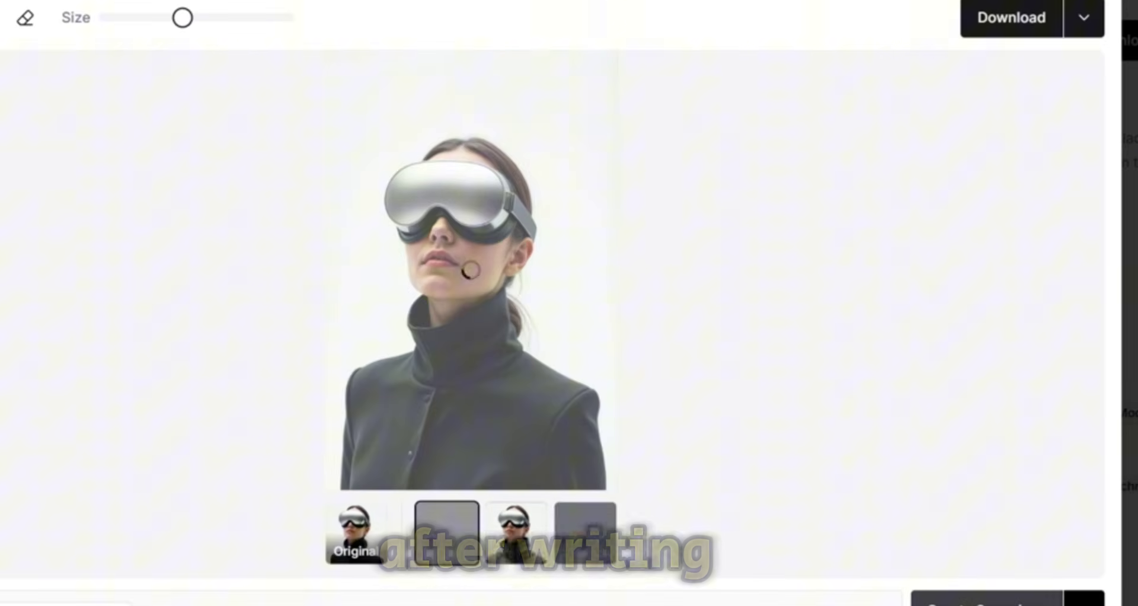
Step: Compare the three generated suit versions and select the first one
left_click(513, 531)
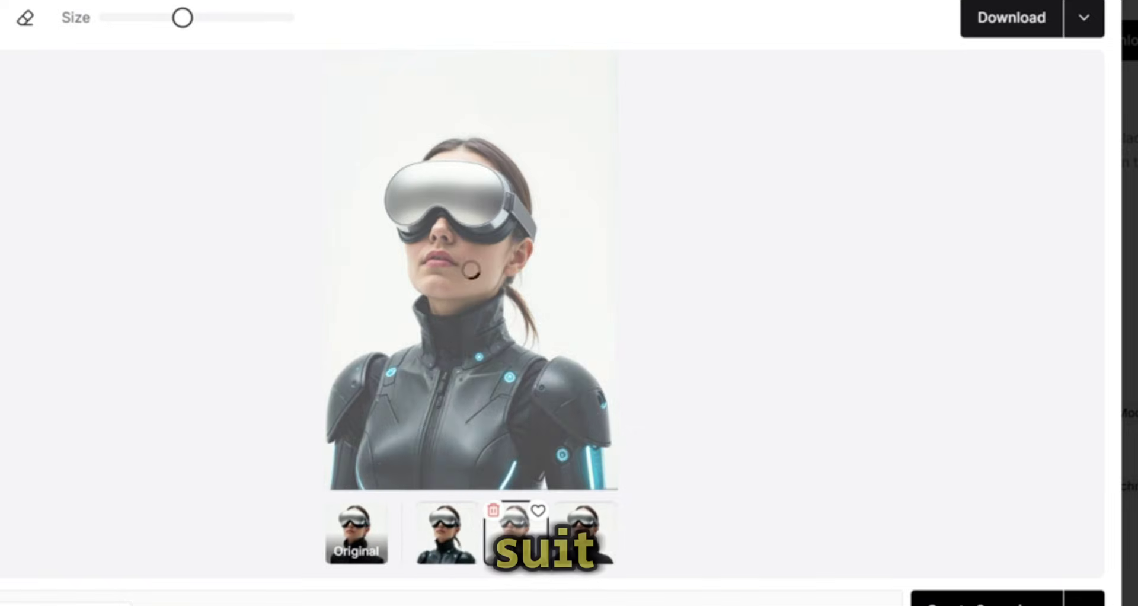
left_click(585, 532)
left_click(446, 530)
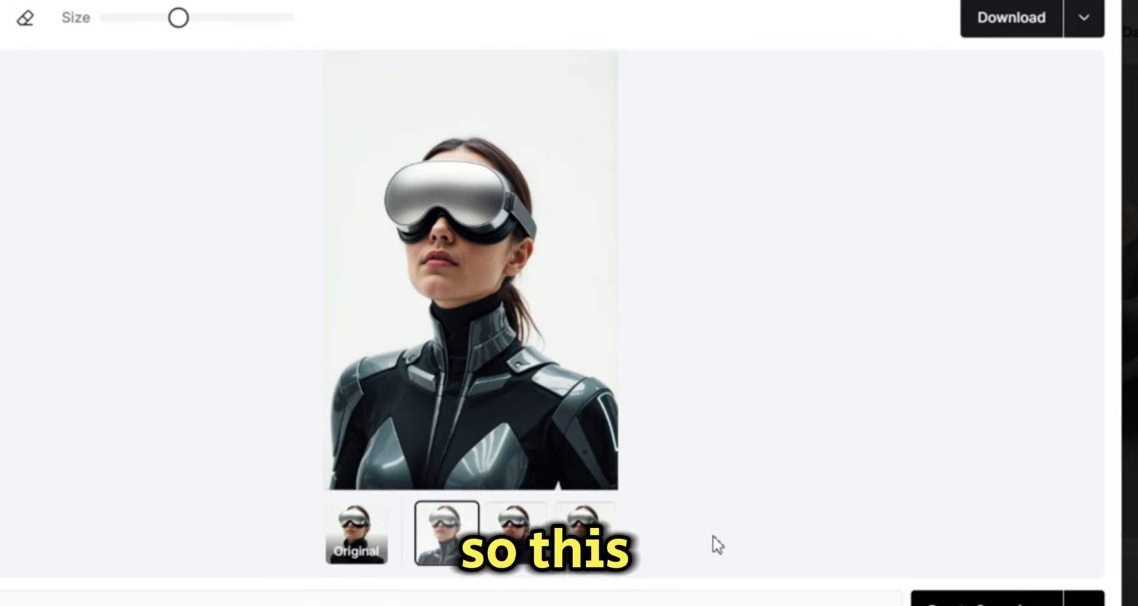
Step: Download the selected version in Medium size (802 × 1200) and upscale it 6x with the General setting in UpScaler
left_click(1084, 22)
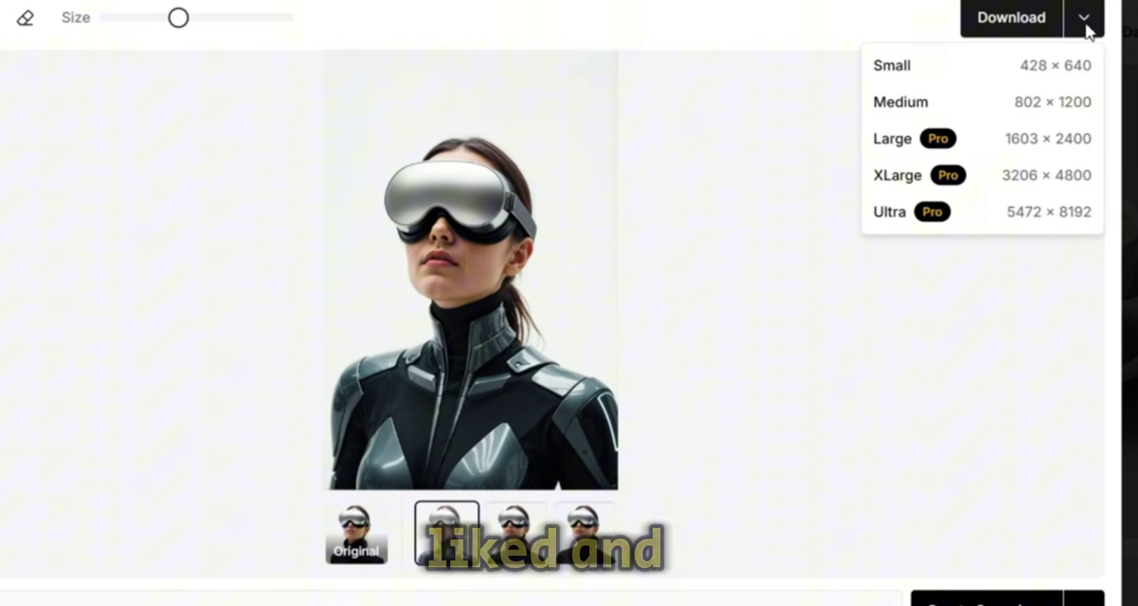
left_click(932, 108)
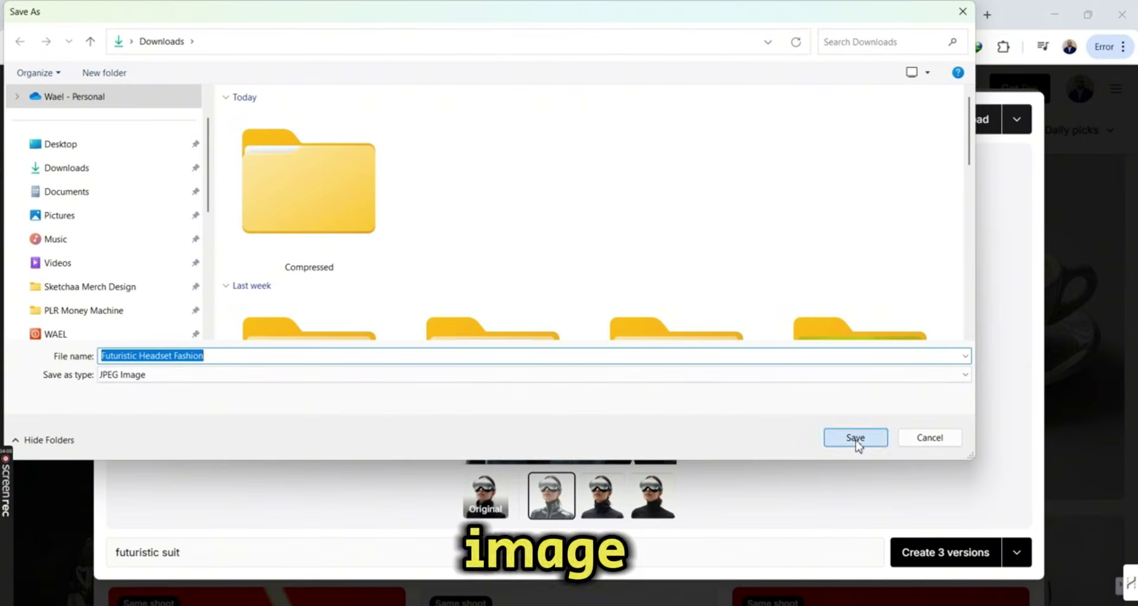
left_click(855, 437)
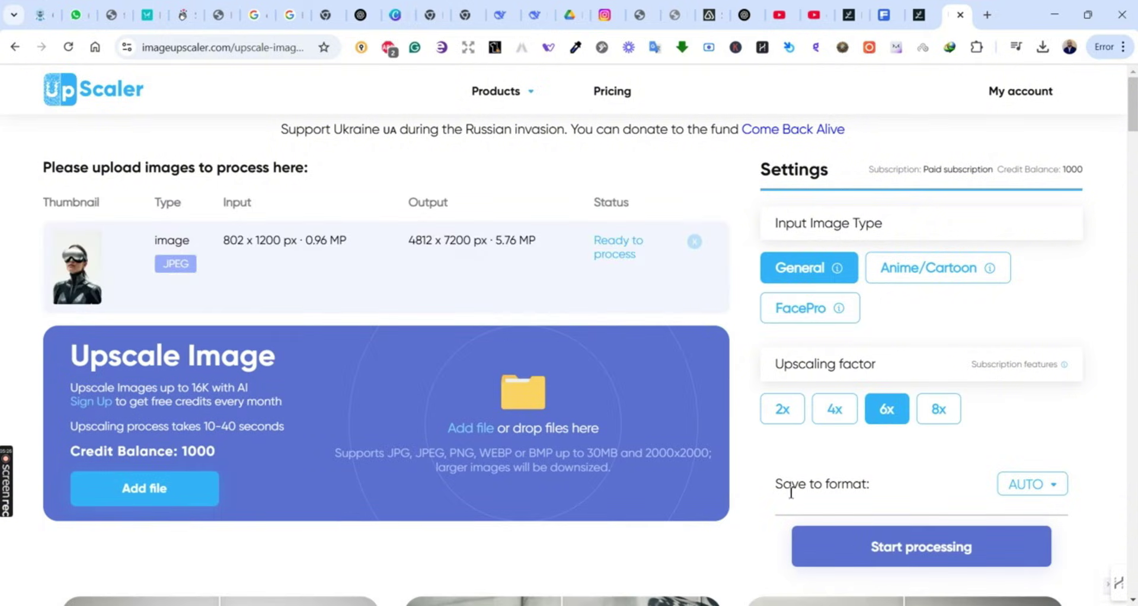
left_click(925, 546)
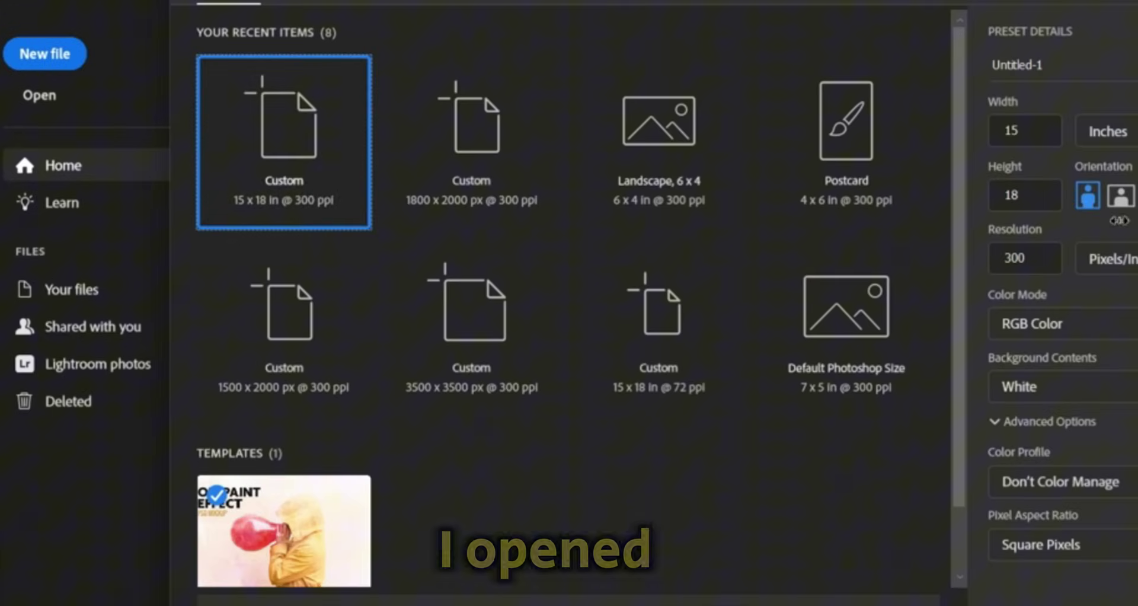
Step: Create a new 15 x 18 inch Photoshop document at 300 ppi in RGB with a black background
left_click(1129, 386)
left_click(1104, 457)
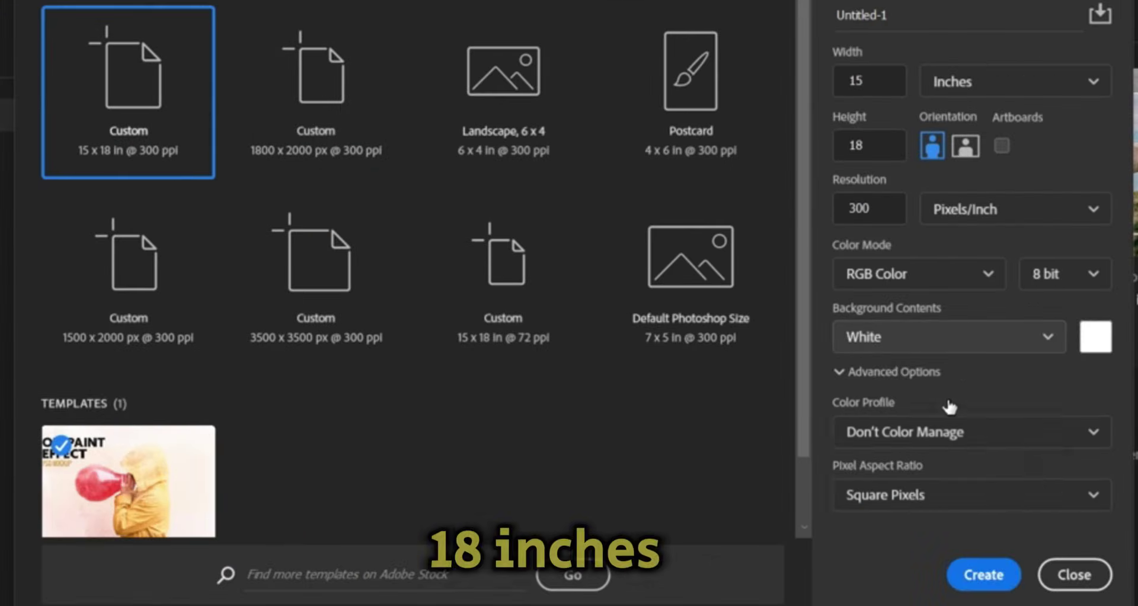
left_click(1008, 577)
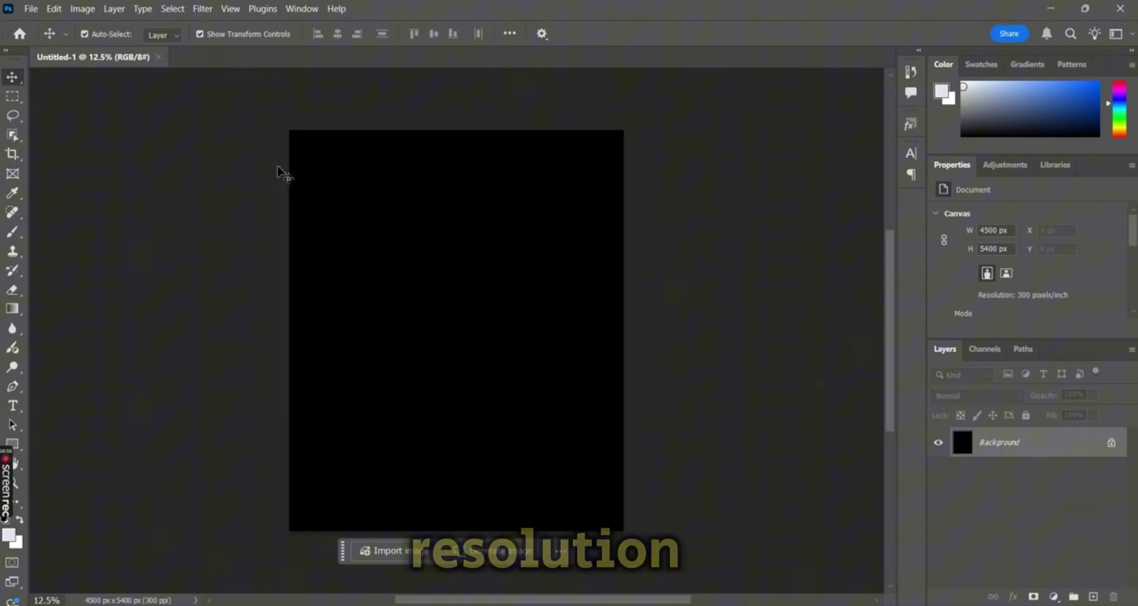
Step: Place the Futuristic_Headset_Fashion_upscaled image into the document at its fitted size
left_click(30, 9)
left_click(172, 288)
double_click(536, 262)
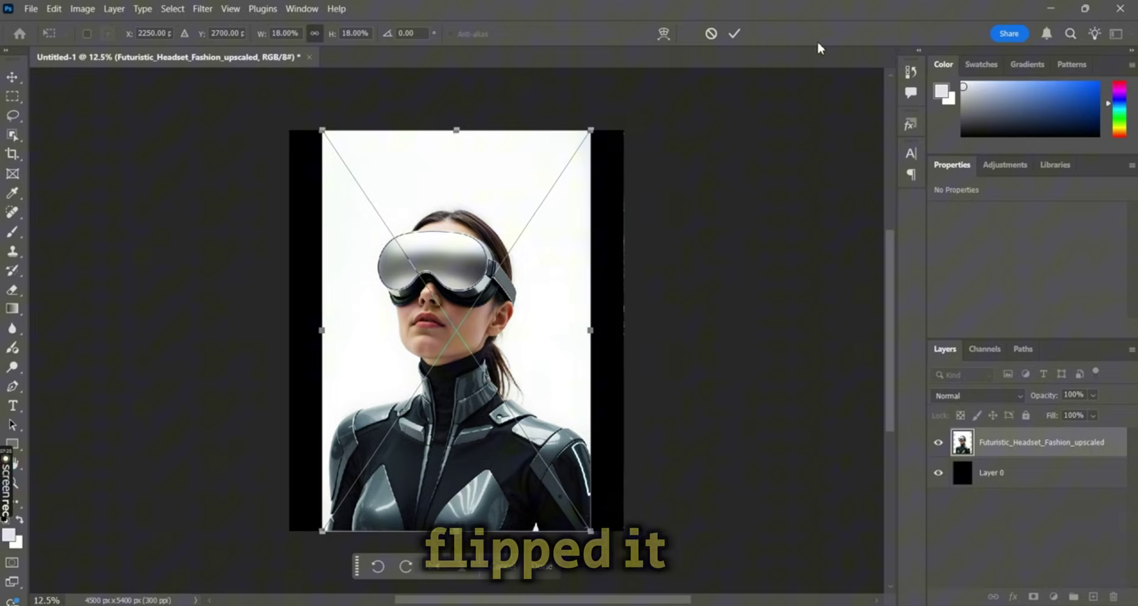
left_click(733, 33)
Step: Flip the placed image horizontally and shift it up by about 350 px
key("ctrl+t")
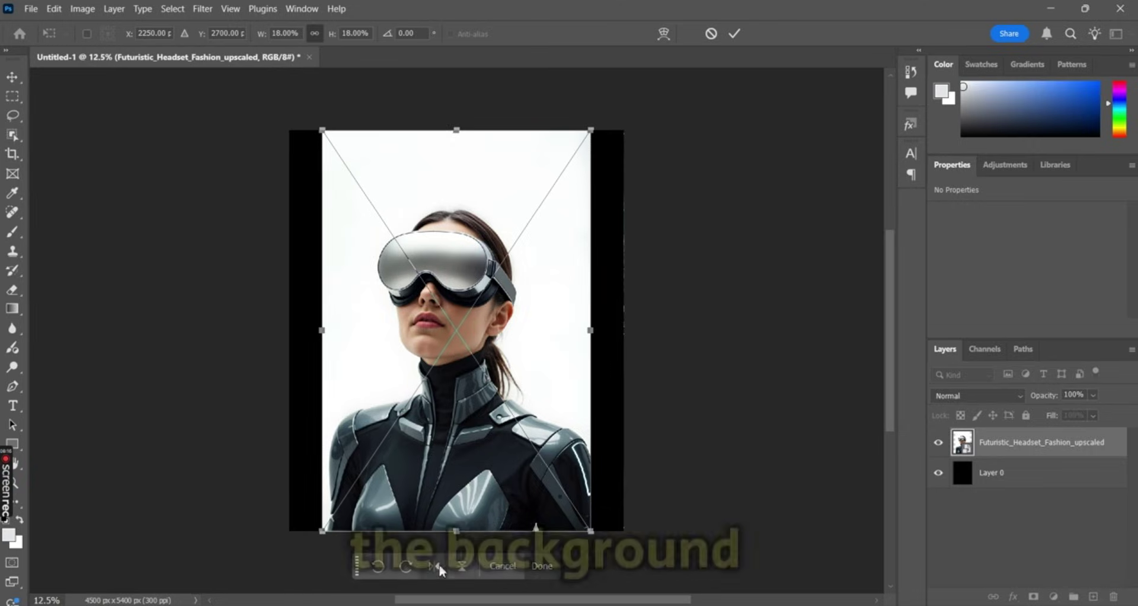
left_click(438, 569)
left_click_drag(526, 444, 526, 435)
left_click(734, 33)
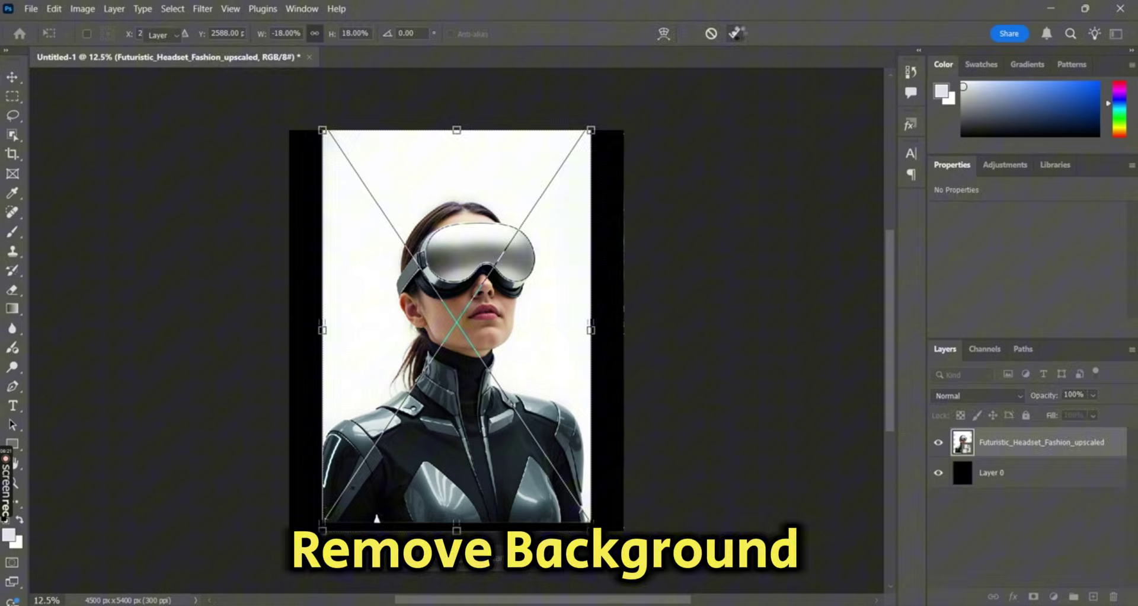
left_click(702, 212)
left_click_drag(572, 310, 555, 296)
Step: Remove the background from the woman's image and nudge the cut-out figure slightly upward
left_click(463, 553)
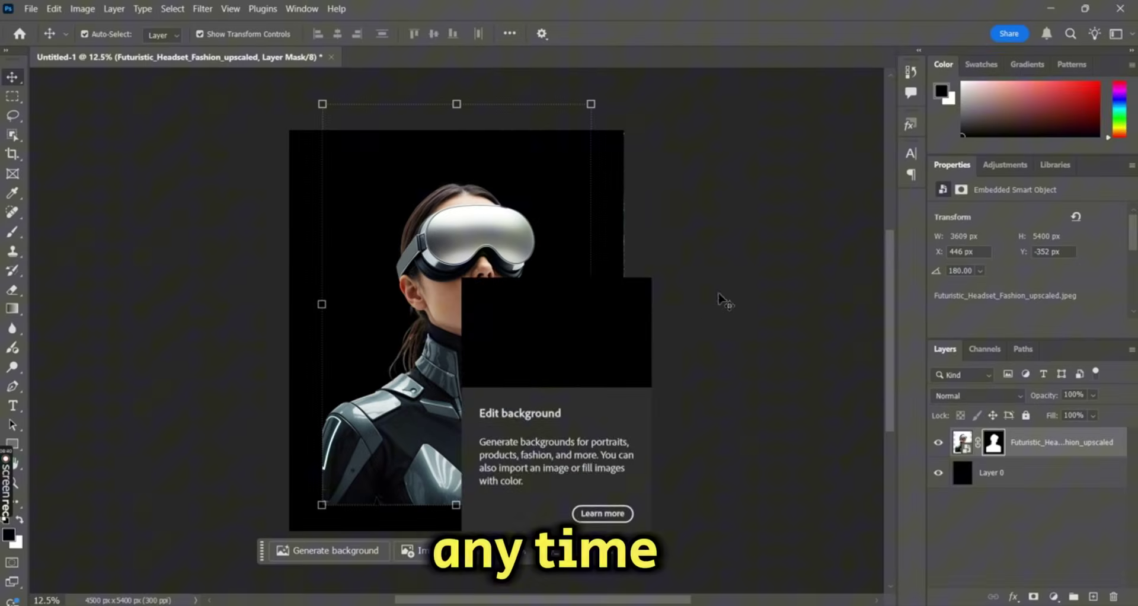
left_click(721, 297)
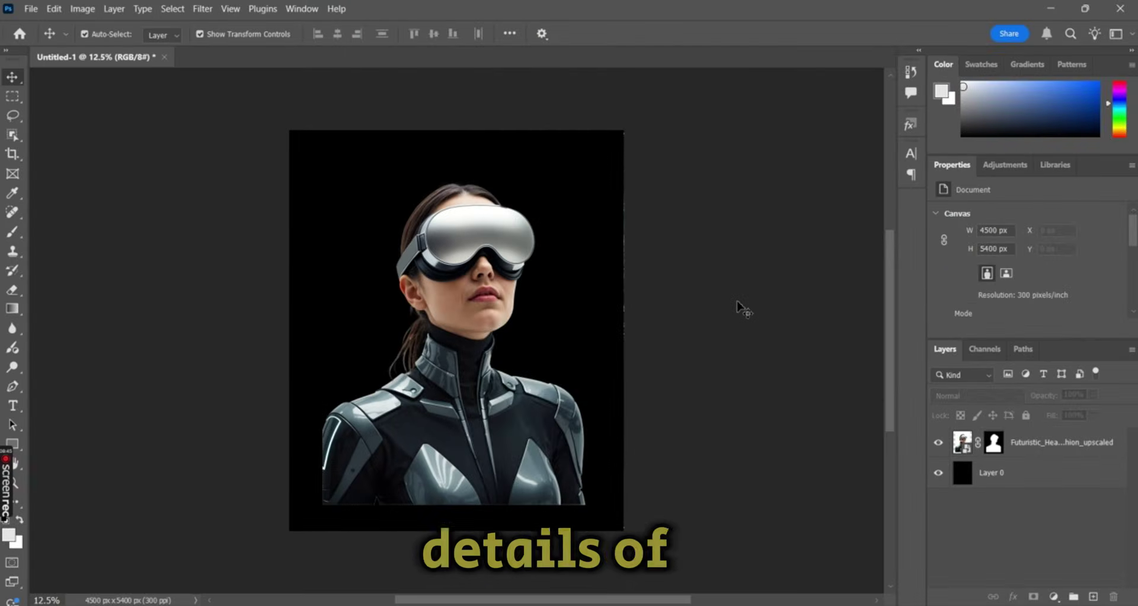
key("ctrl+plus")
left_click_drag(460, 456, 462, 444)
left_click(768, 363)
Step: Convert the masked figure layer to a smart object
left_click(1045, 452)
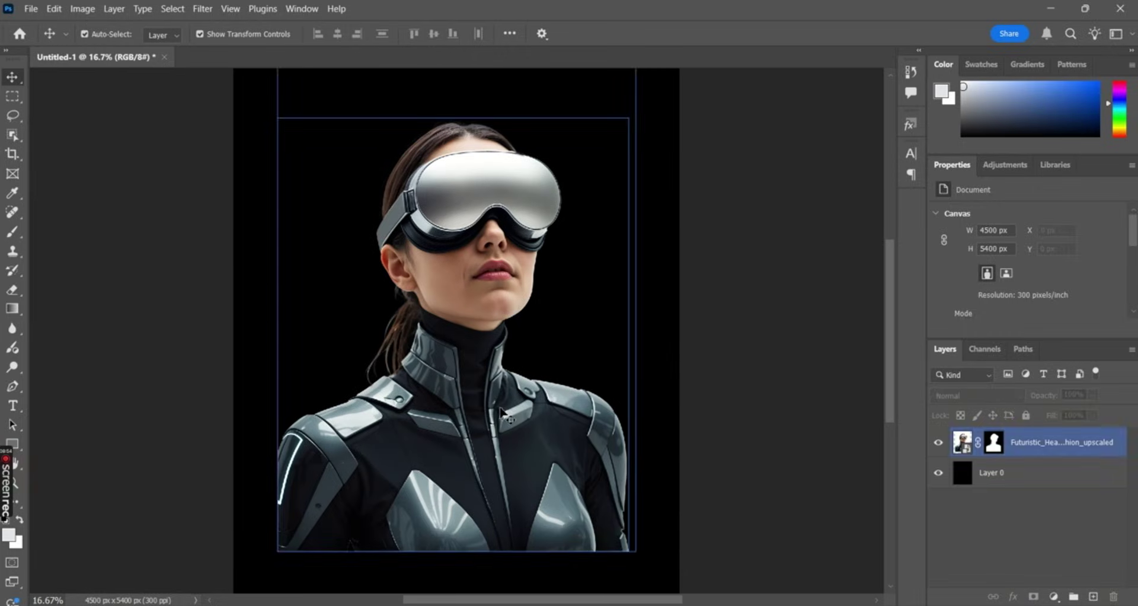
right_click(1045, 453)
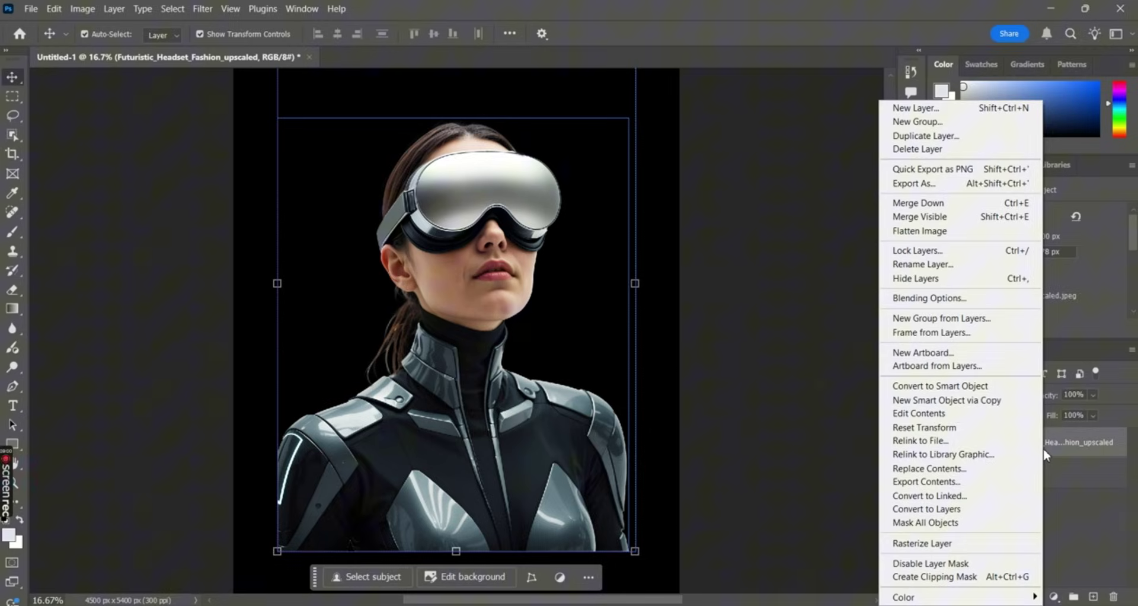
left_click(991, 386)
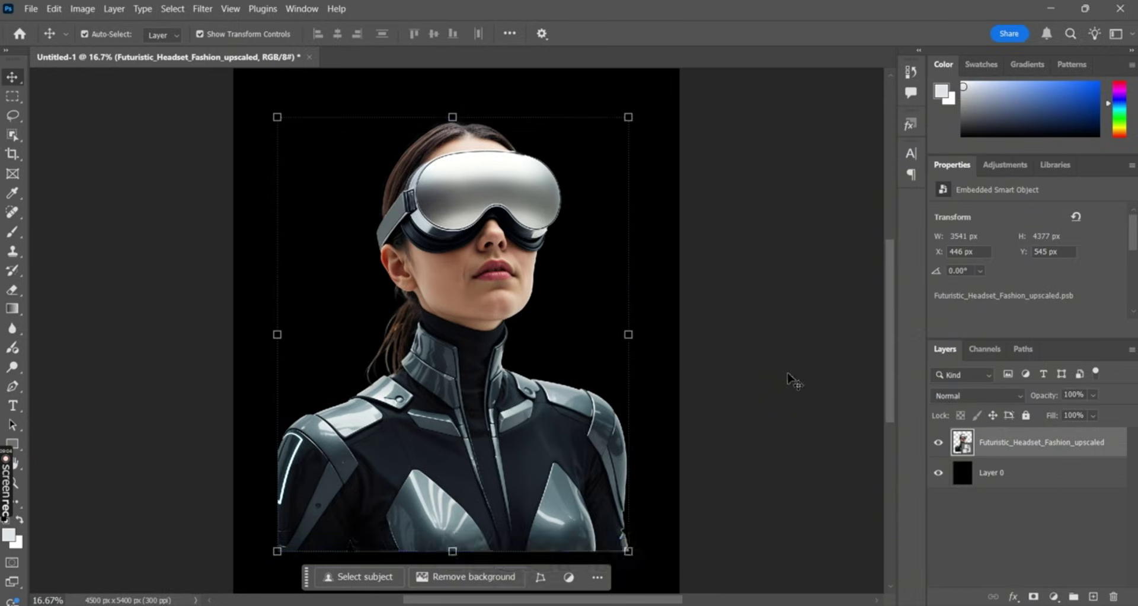
Step: Add a Levels adjustment clipped to the figure layer, with black input 22 and midtone 0.78
left_click(1053, 596)
left_click(1049, 402)
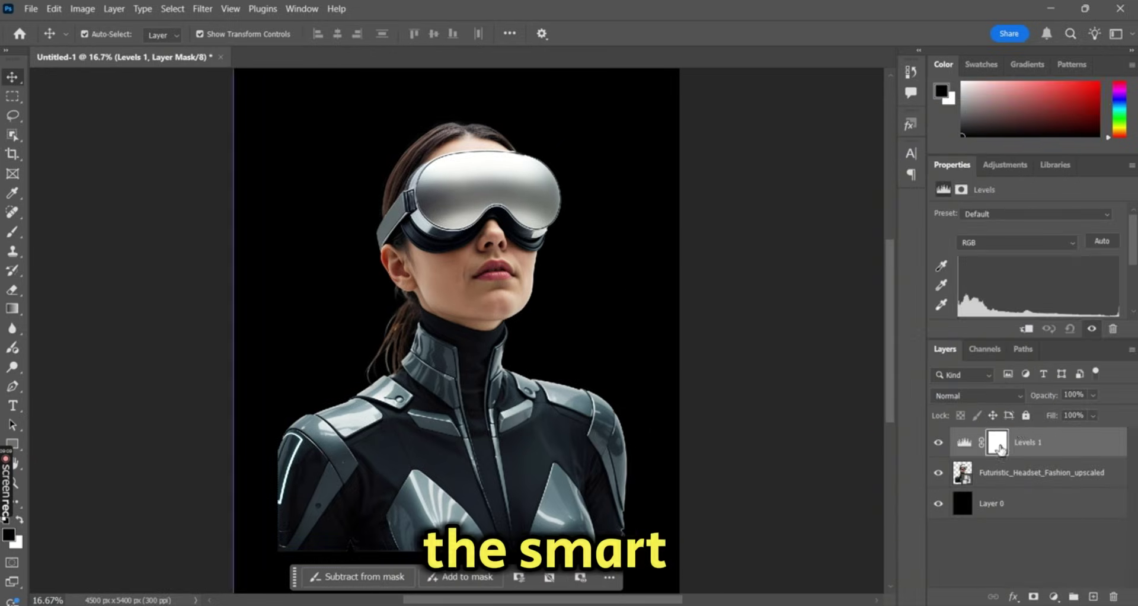
left_click(983, 462, "alt")
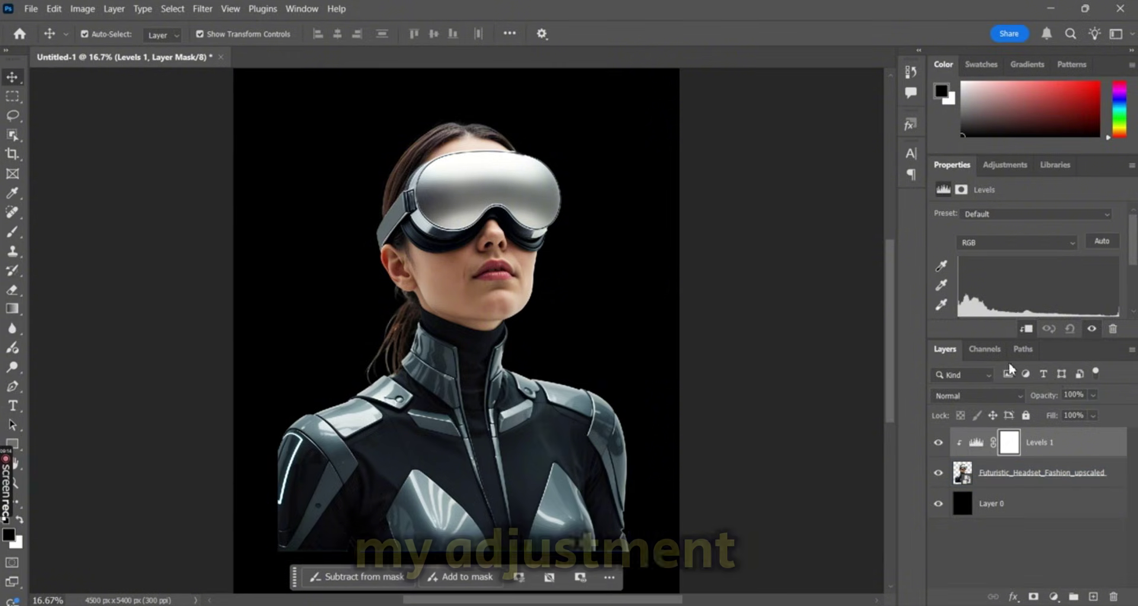
scroll(1037, 262, "down", 2)
left_click_drag(1037, 262, 1051, 262)
left_click_drag(960, 261, 970, 261)
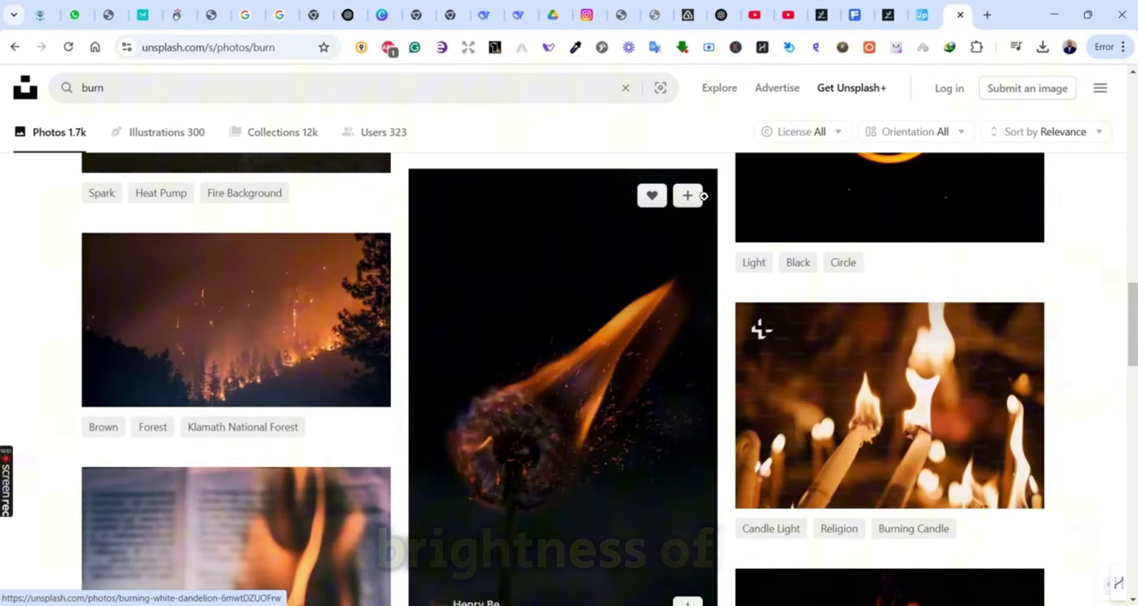
Step: Browse the "burn" photo results on Unsplash and download an image from them
scroll(703, 195, "down", 15)
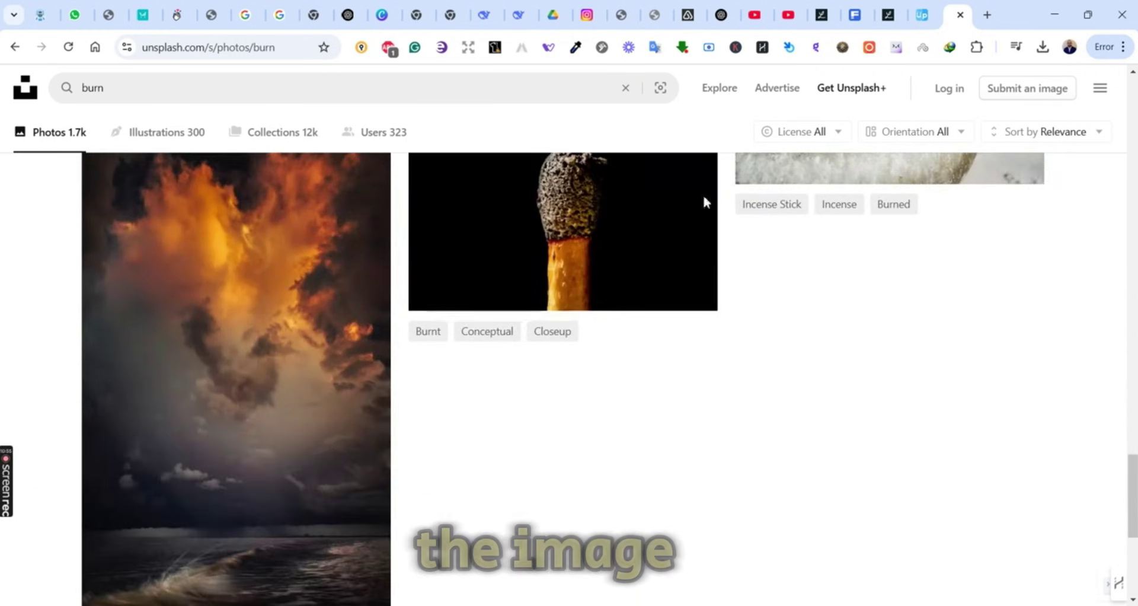
scroll(396, 333, "up", 2)
scroll(343, 452, "down", 4)
left_click(368, 510)
left_click(855, 438)
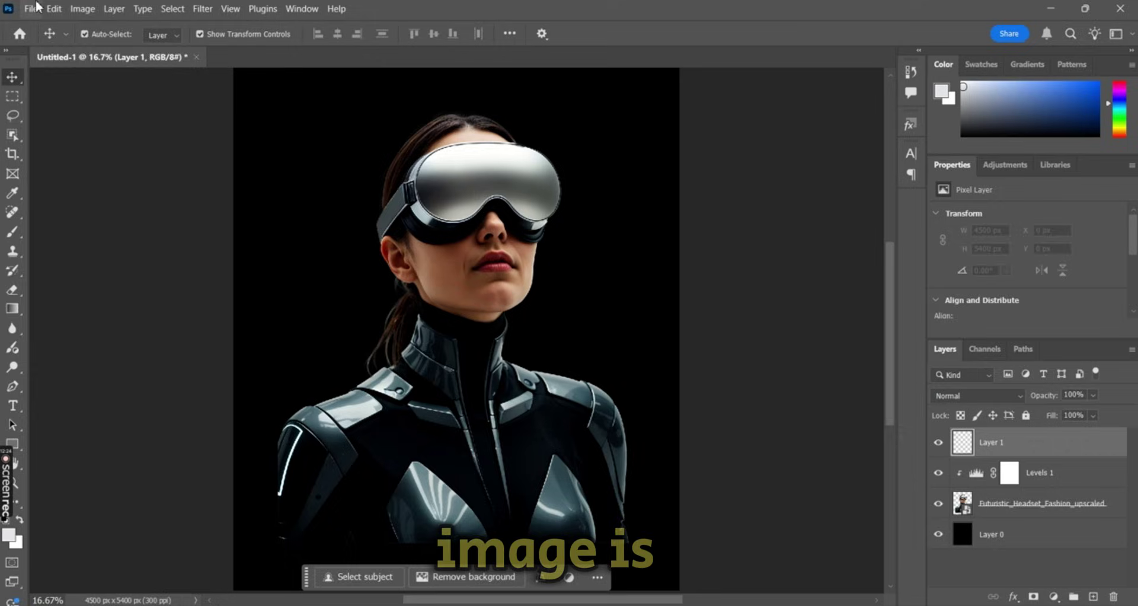
Step: Place the upscaled orange cloud image in the Photoshop document and move its layer beneath the figure
left_click(31, 8)
left_click(113, 309)
left_click(385, 239)
double_click(385, 240)
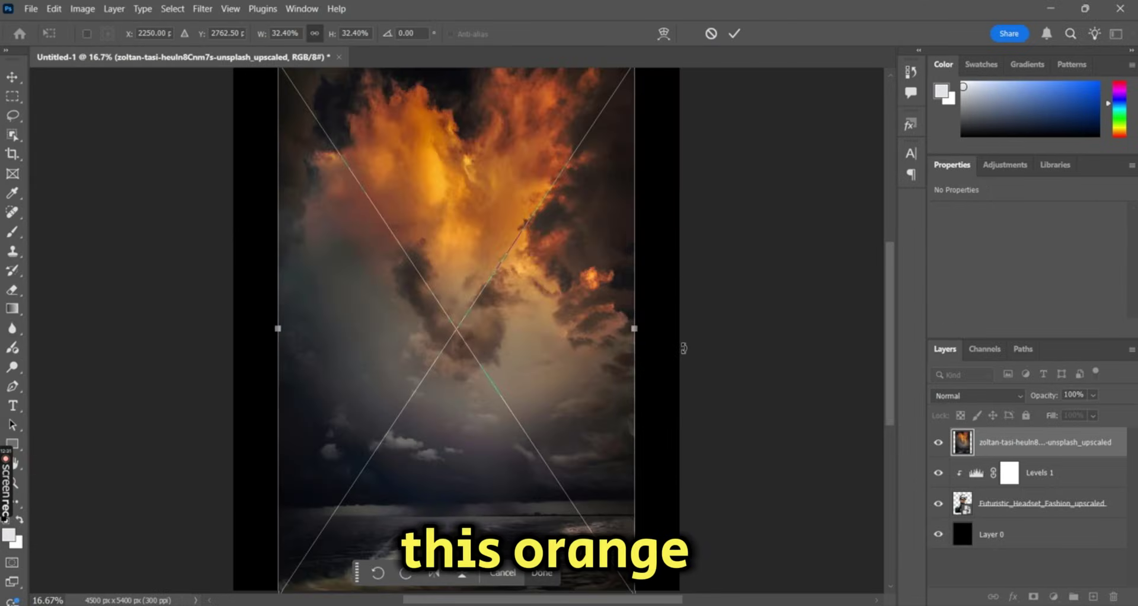
scroll(683, 349, "up", 1)
key("ctrl+minus")
key("Return")
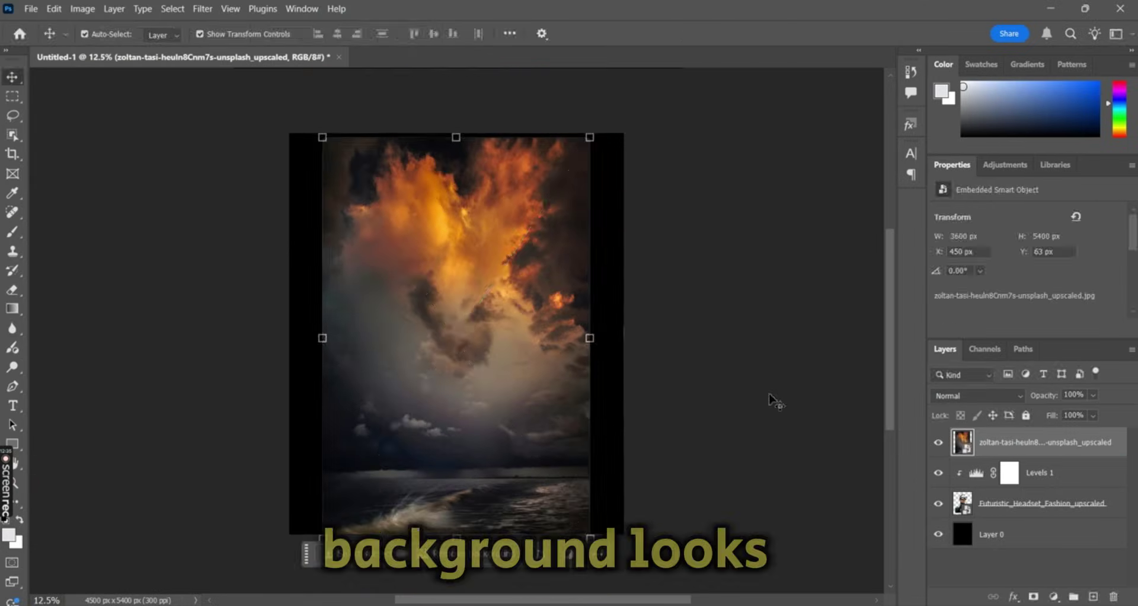
left_click_drag(1007, 442, 1008, 516)
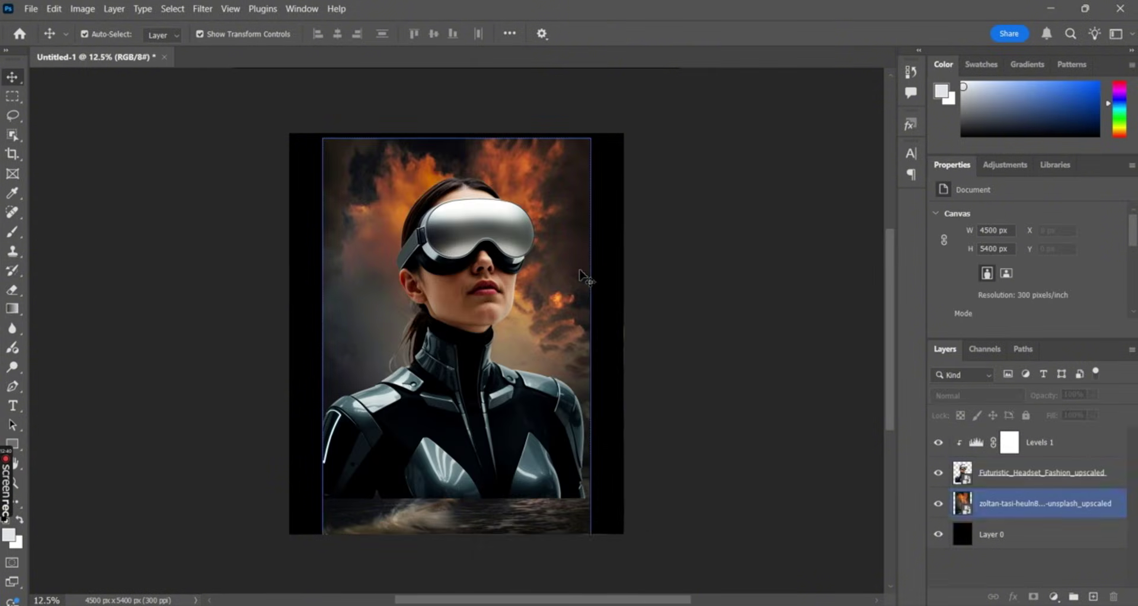
Step: Enlarge the orange cloud image to 40.51% so it spans the canvas width and move it lower behind the figure
left_click(587, 281)
left_click_drag(592, 338, 629, 335)
left_click_drag(579, 278, 581, 350)
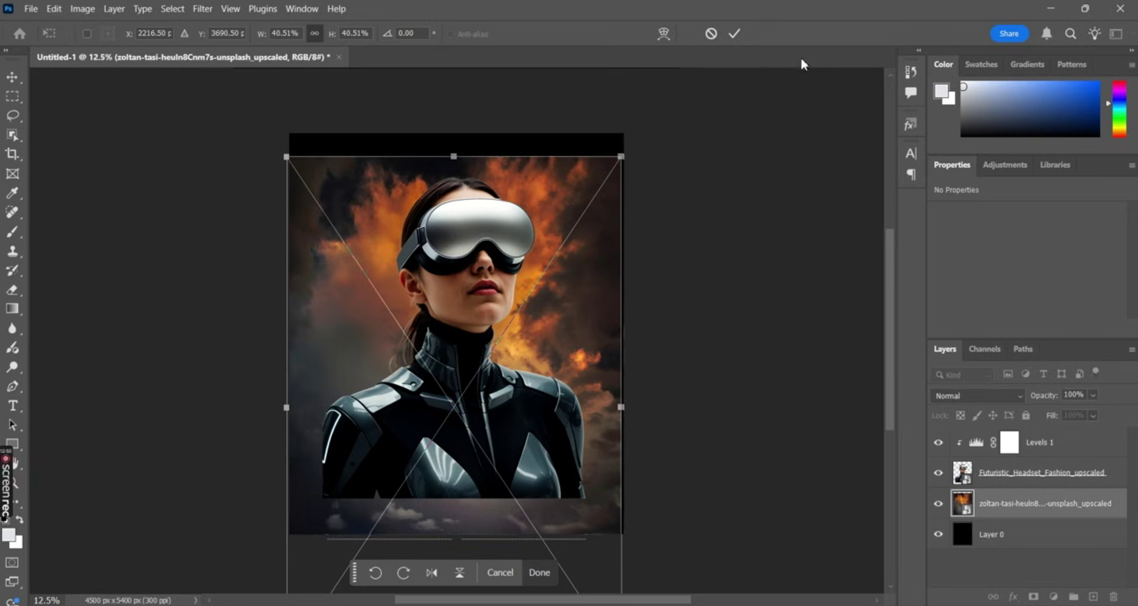
left_click(734, 33)
Step: Move the figure slightly lower and rotate it slightly clockwise
left_click_drag(497, 406, 496, 412)
key("ctrl+t")
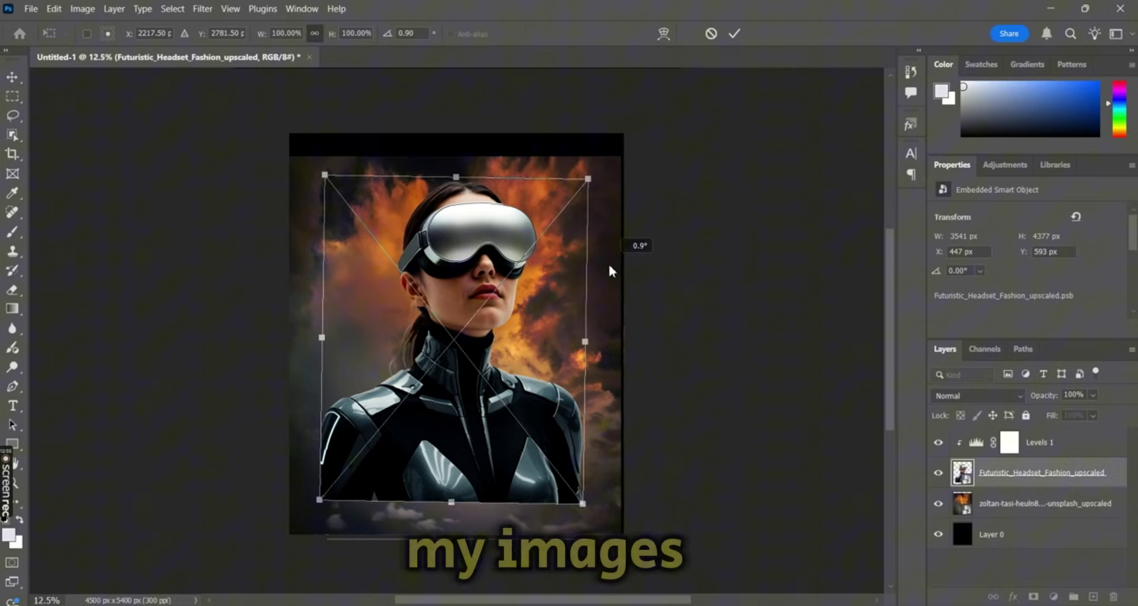
key("Return")
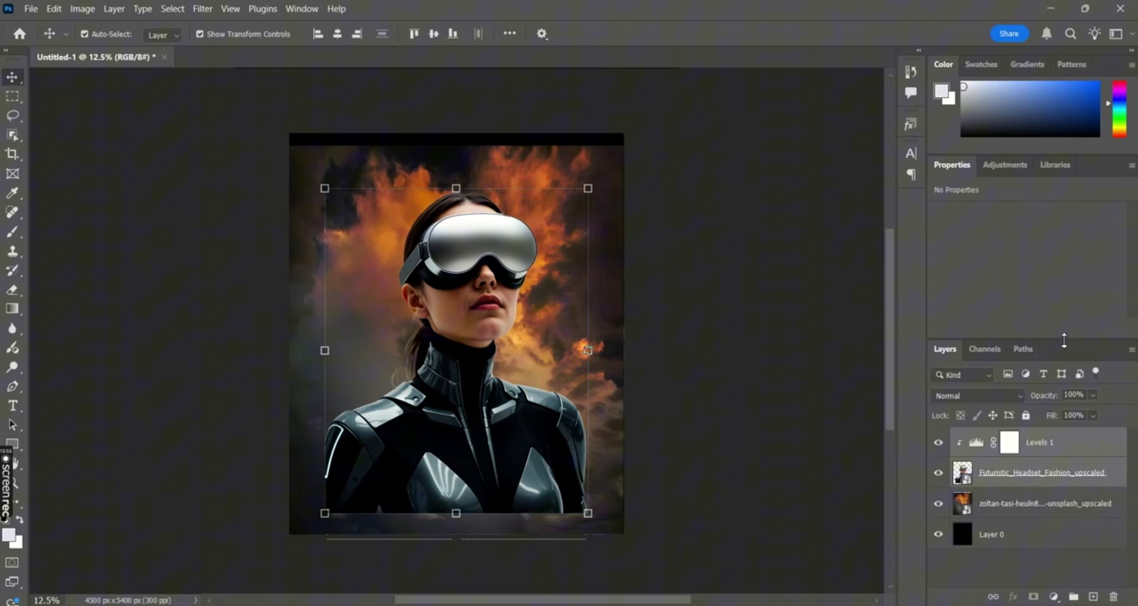
Step: Group the figure with its Levels adjustment, duplicate the group and hide the original as a backup
key("ctrl+g")
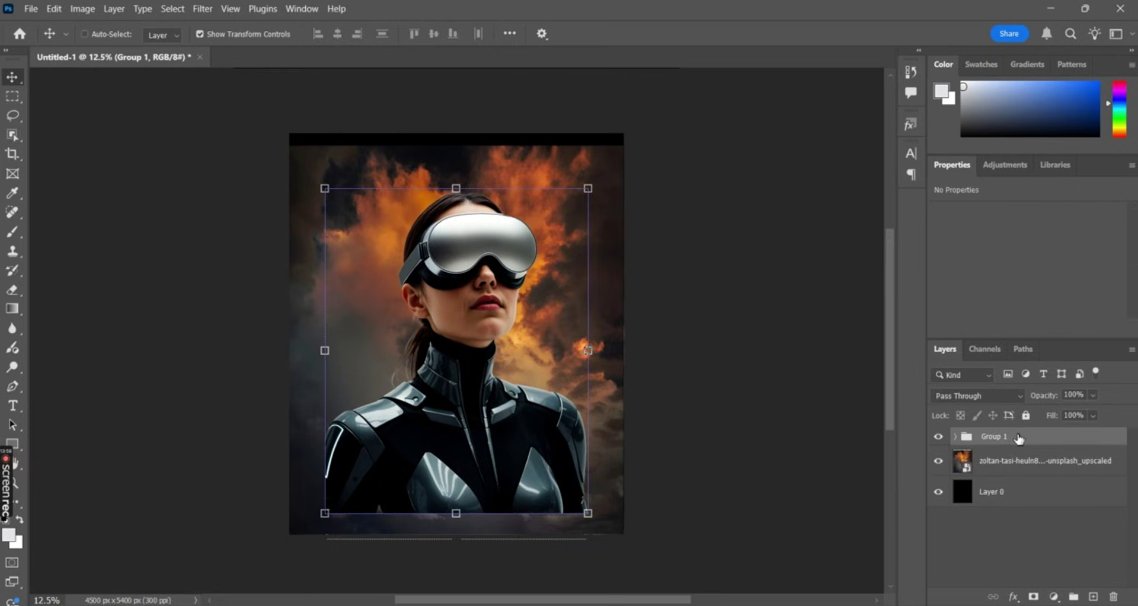
key("ctrl+j")
left_click(938, 455)
Step: Convert the duplicated group to a smart object named Human and add a new empty layer above it
right_click(1036, 436)
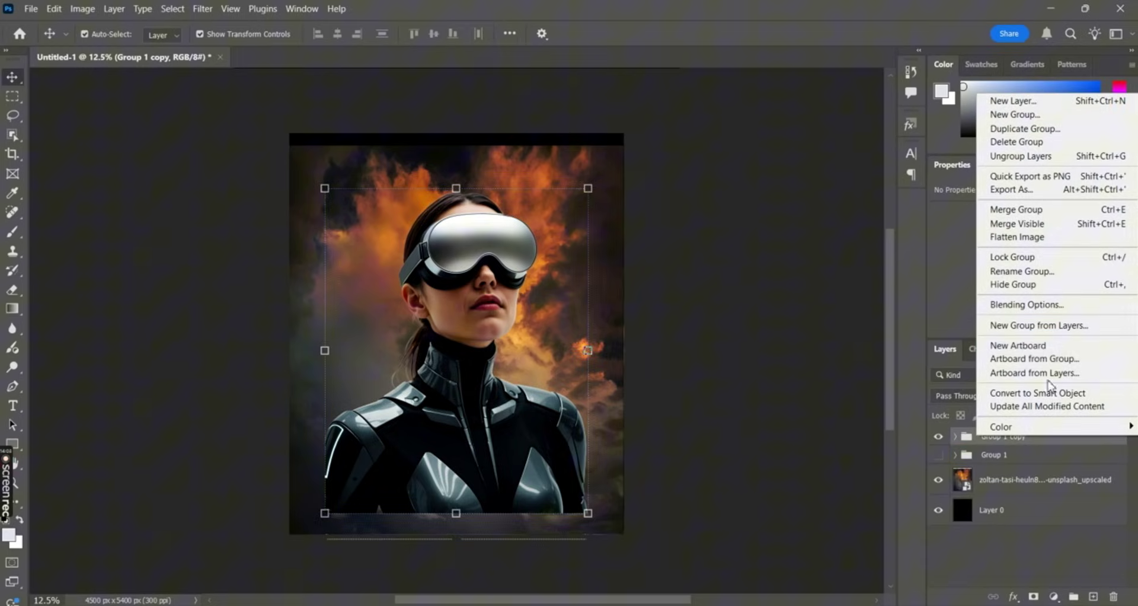
left_click(1058, 391)
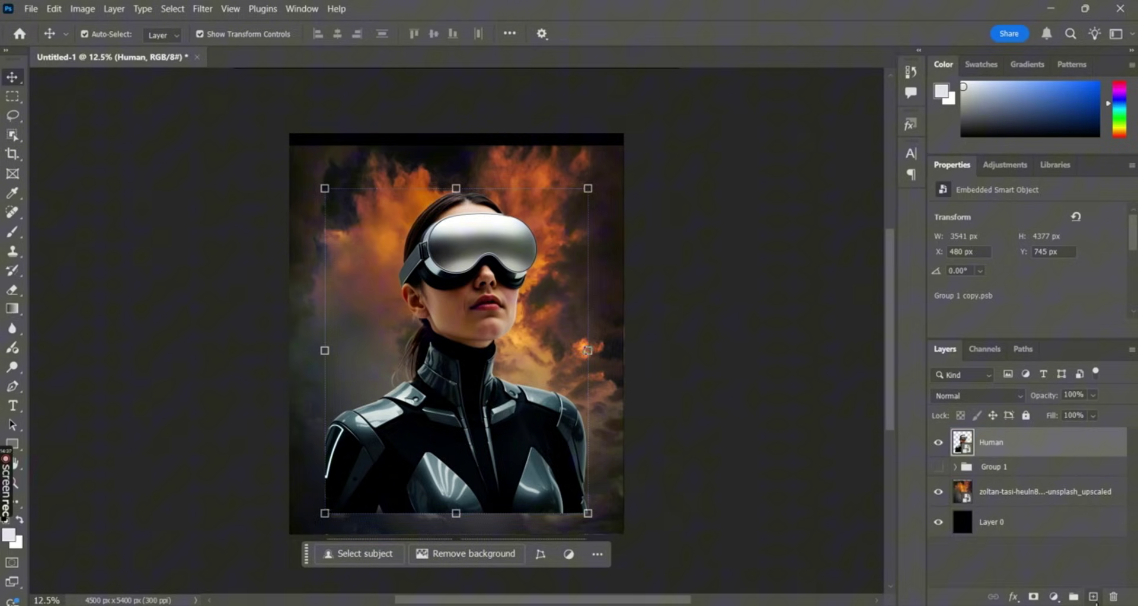
left_click(1093, 596)
Step: Lasso loose bands along both sides of the figure's head, neck and shoulders, and clip the new layer to Human
left_click(13, 116)
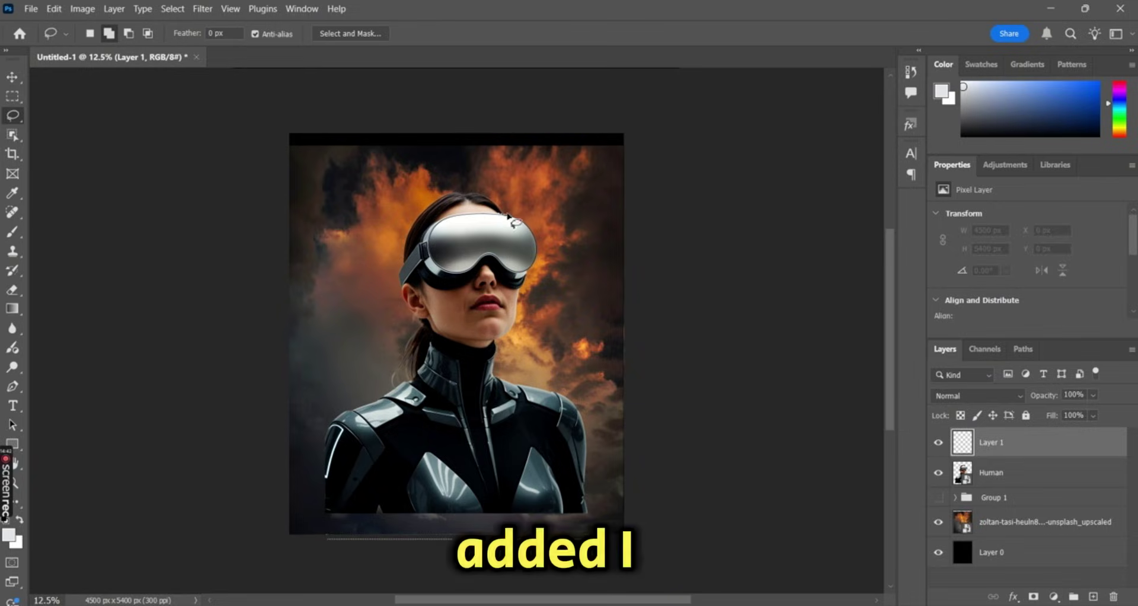
left_click_drag(460, 189, 398, 244)
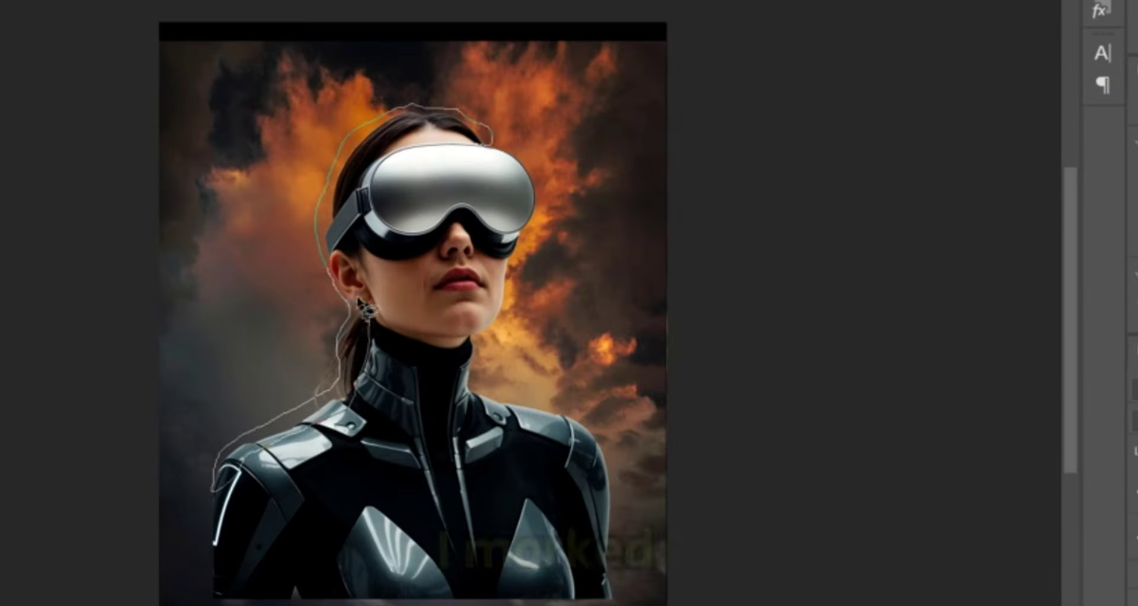
left_click_drag(467, 136, 477, 140)
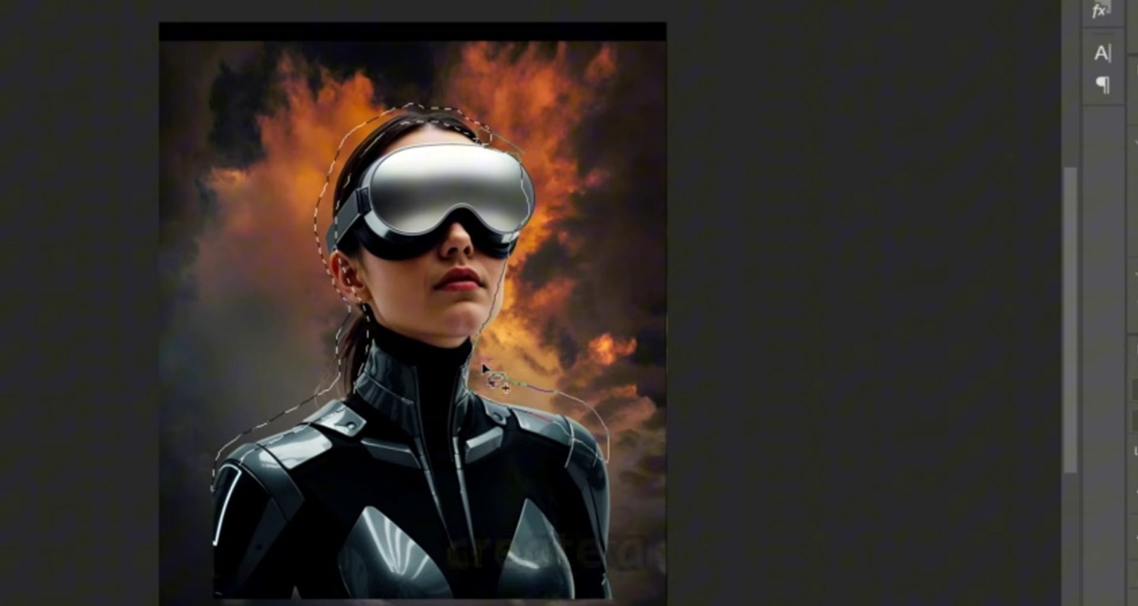
left_click_drag(524, 256, 525, 255)
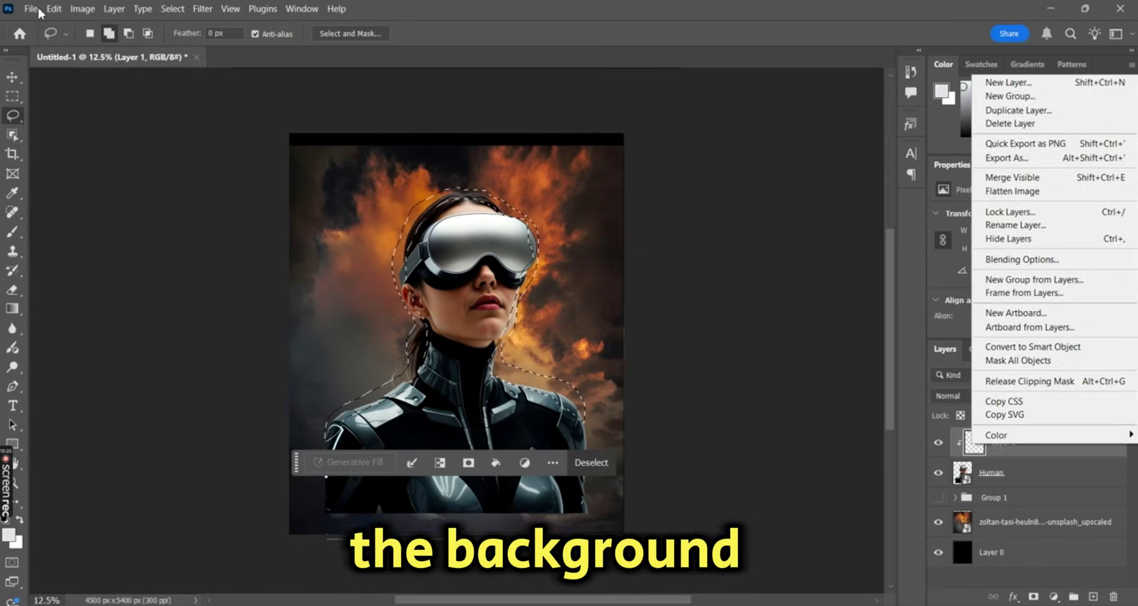
Step: Fill the selected bands with an orange sampled from the clouds at Normal mode and 100% opacity, and deselect
left_click(31, 9)
mouse_move(54, 9)
left_click(95, 209)
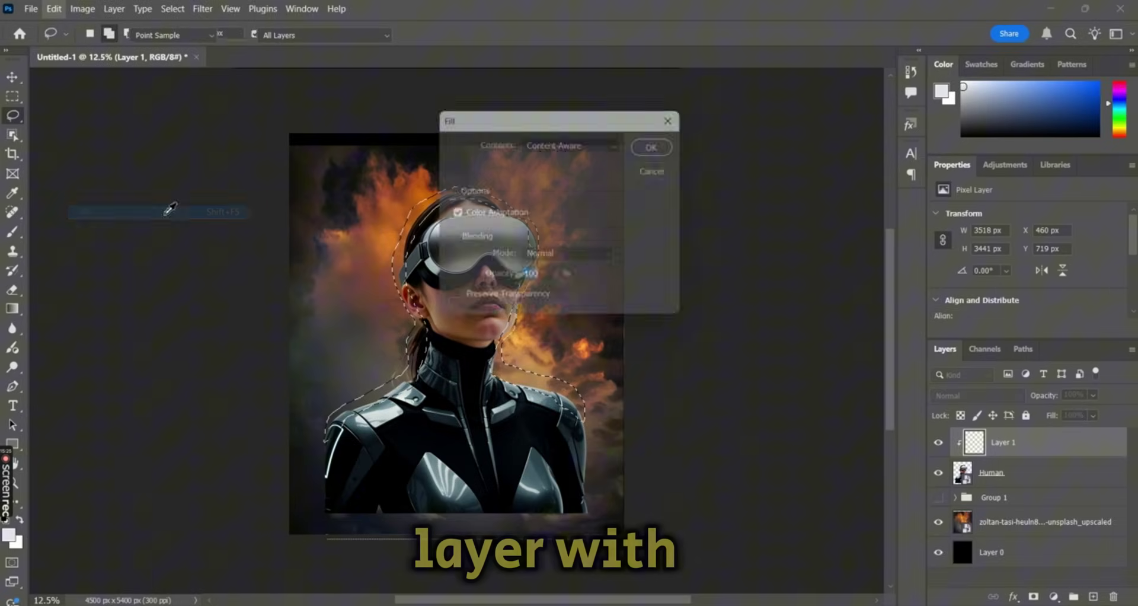
left_click_drag(634, 125, 741, 125)
left_click(797, 140)
left_click(770, 183)
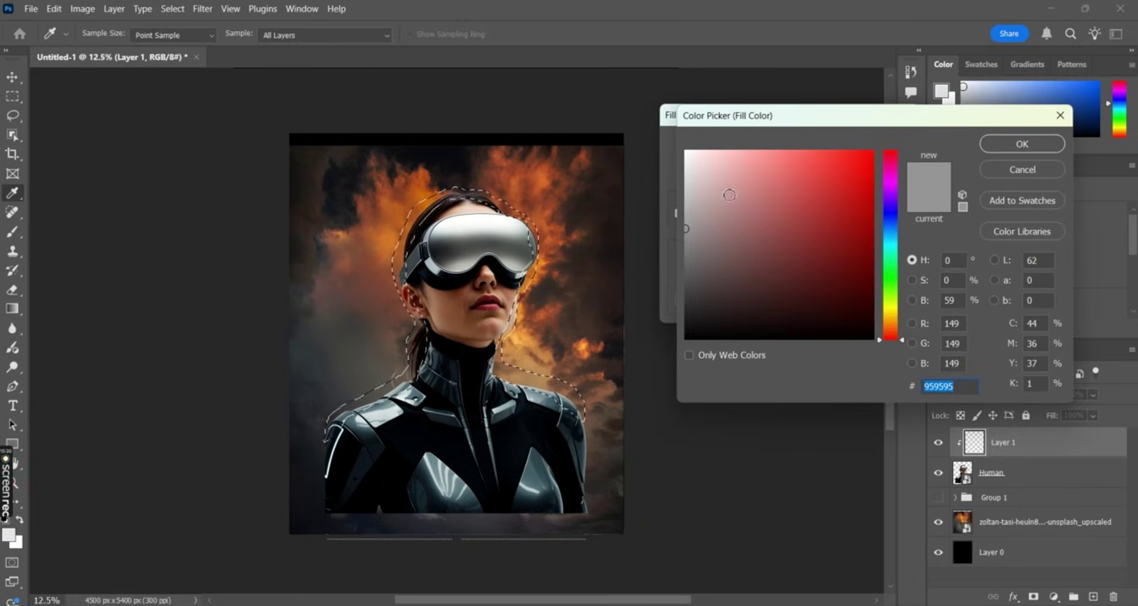
left_click(400, 214)
left_click(1022, 143)
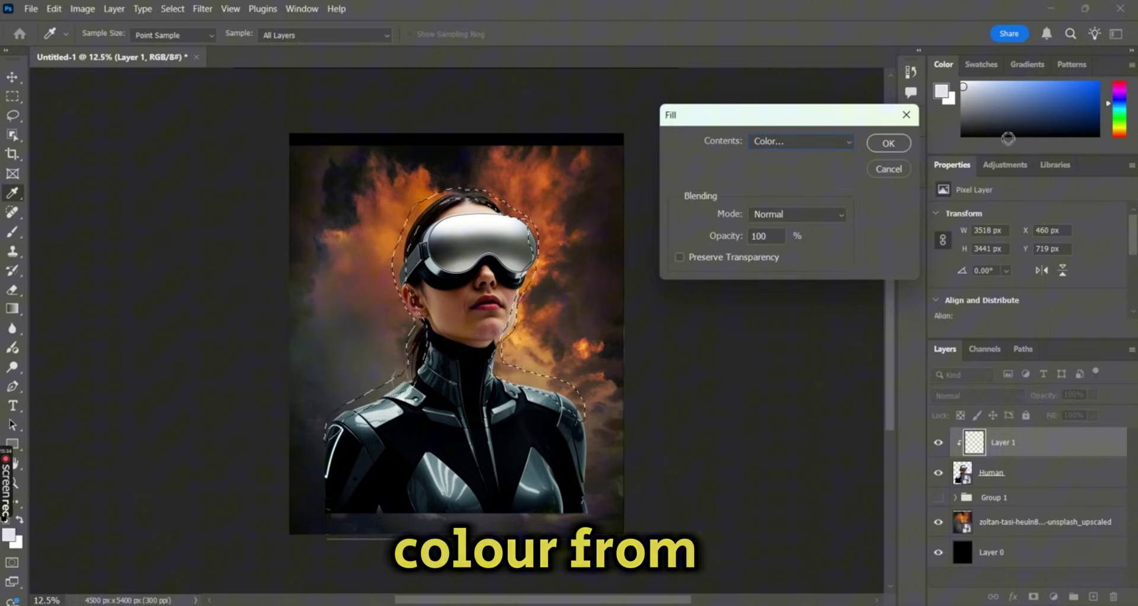
left_click(883, 143)
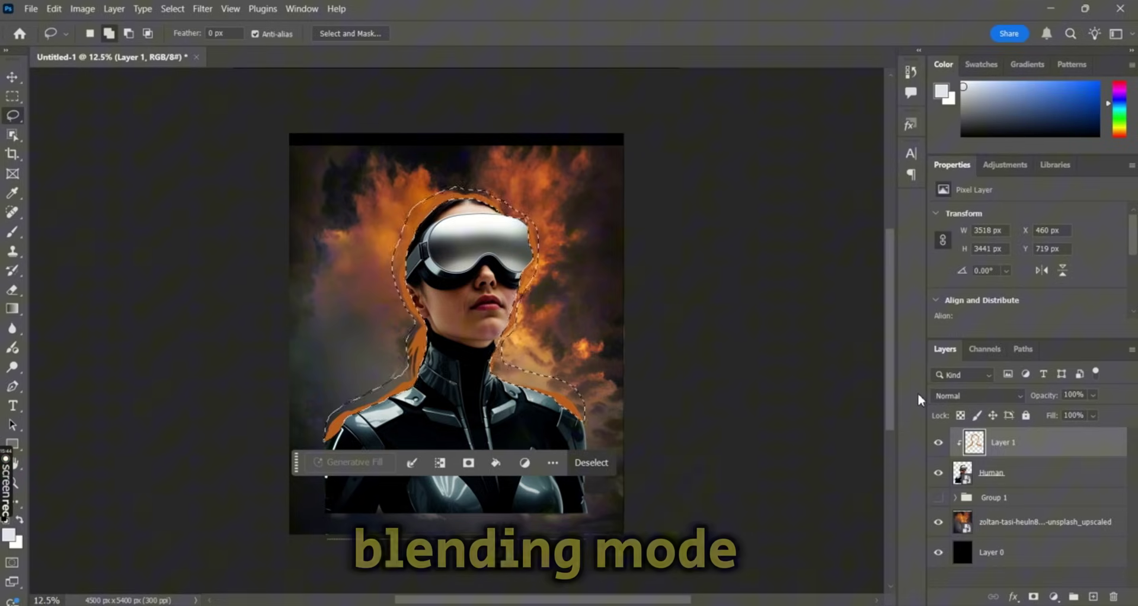
left_click(619, 459)
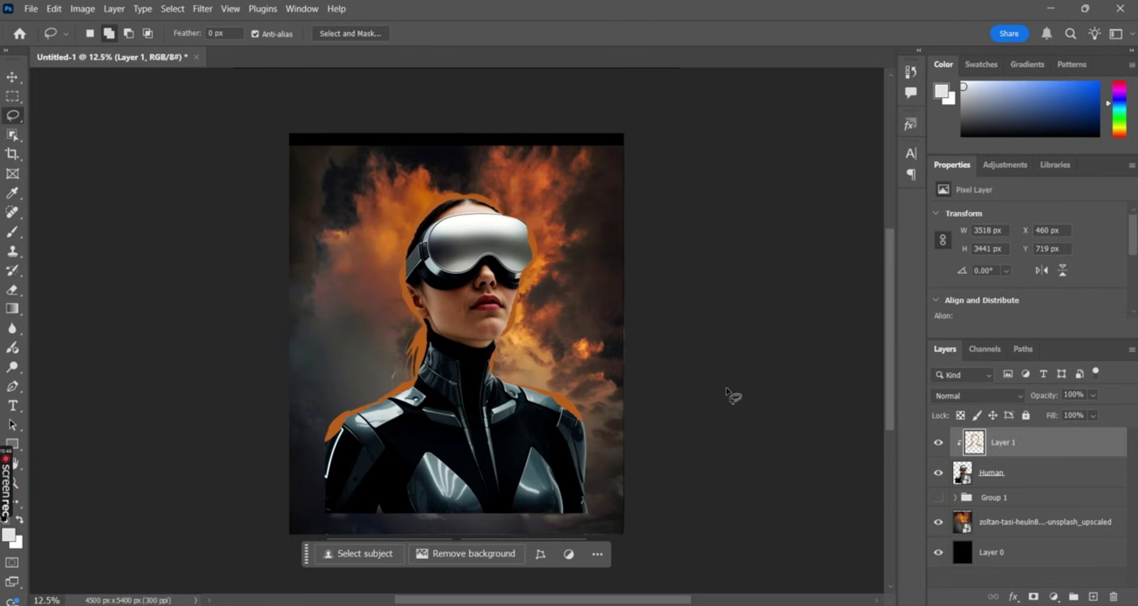
Step: Compare the orange fill with and without the cloud background, and set the fill layer's blending mode to Overlay
left_click(938, 521)
left_click(938, 521)
left_click(977, 395)
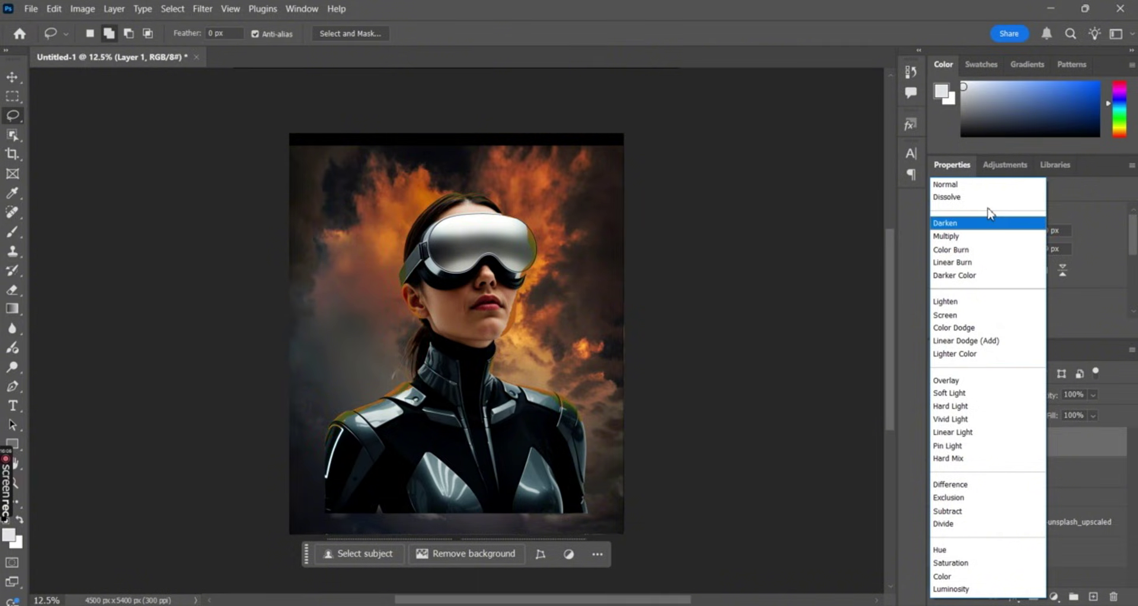
left_click(976, 380)
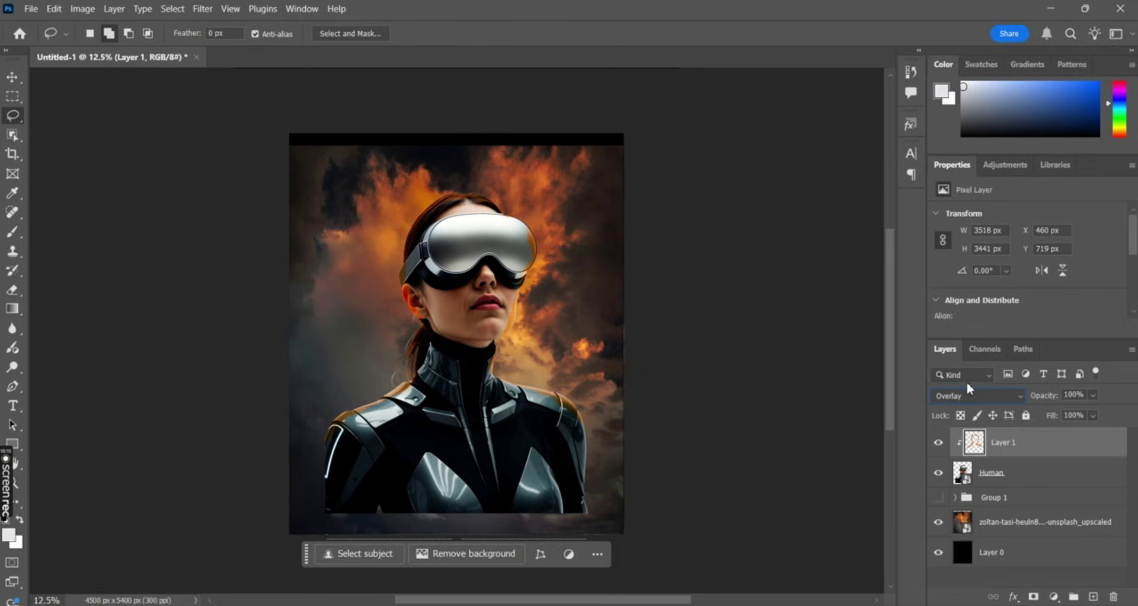
Step: Erase excess orange on the Overlay layer with the Eraser at 600 and 175 px, leaving a thin rim light on the figure
left_click(12, 292)
key("bracketright")
key("bracketright")
key("bracketright")
key("bracketright")
key("bracketright")
key("bracketright")
key("bracketright")
key("bracketright")
key("bracketright")
key("bracketright")
key("bracketright")
key("bracketright")
key("bracketright")
key("bracketright")
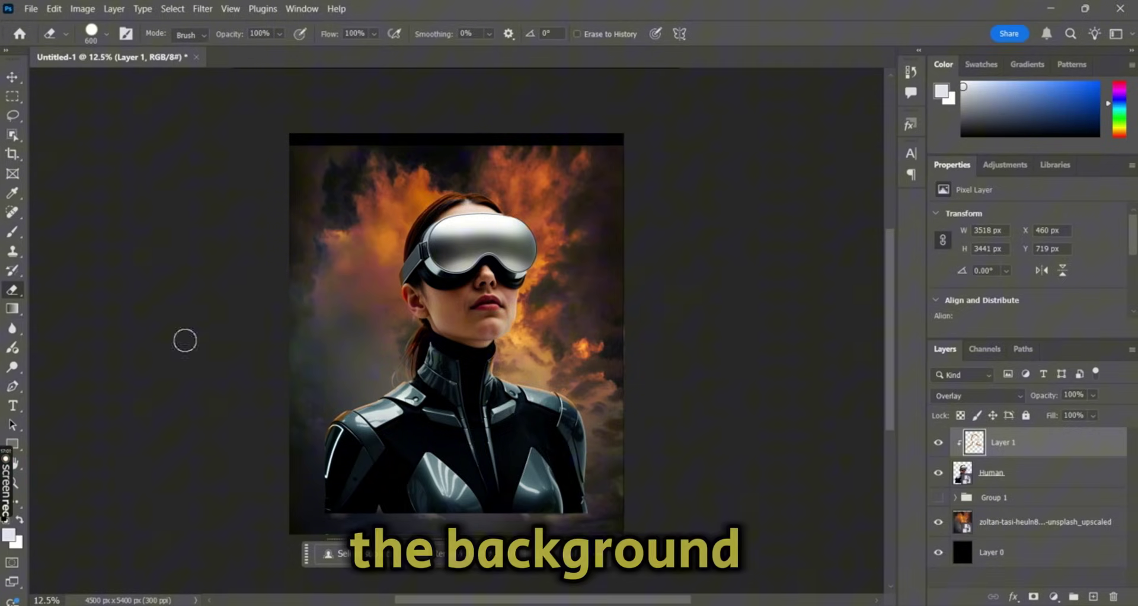
left_click(12, 77)
left_click(767, 325)
left_click(617, 302)
left_click(709, 267)
key("ctrl+plus")
left_click(1006, 473)
left_click(1005, 442)
left_click(12, 291)
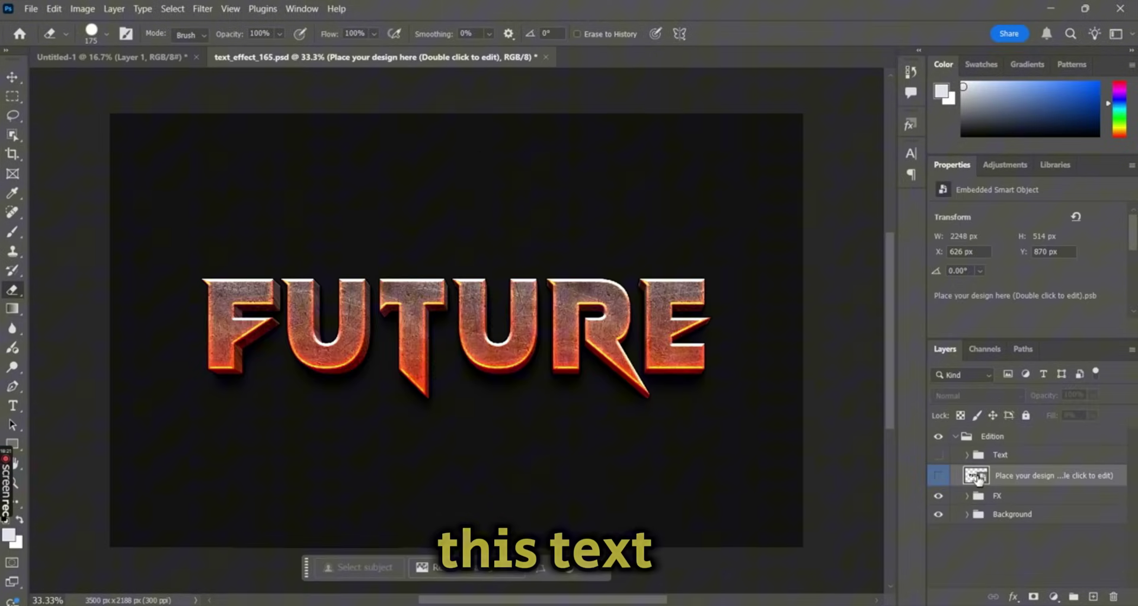
Step: Replace the FUTURE text inside the text effect template's editable smart object with DOMINO and save it
double_click(976, 476)
double_click(406, 331)
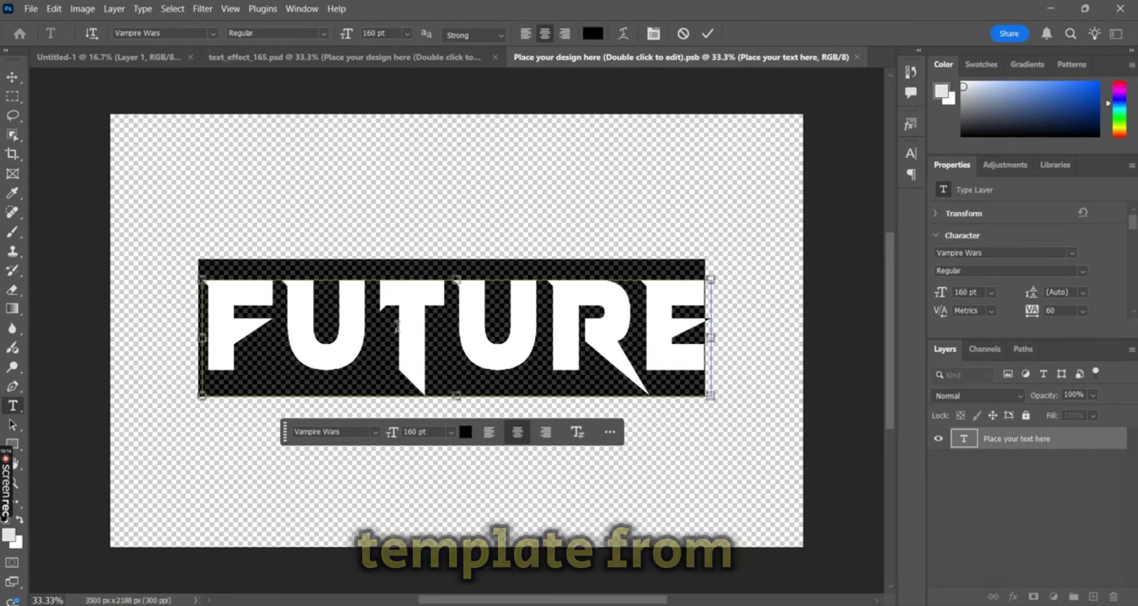
type("DOMIN")
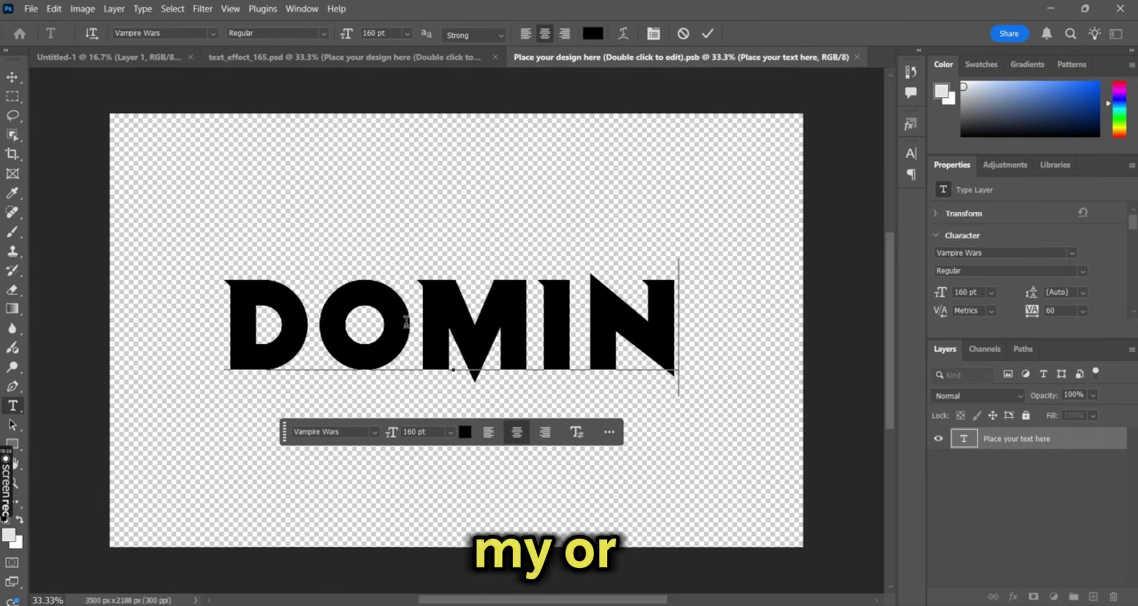
type("O")
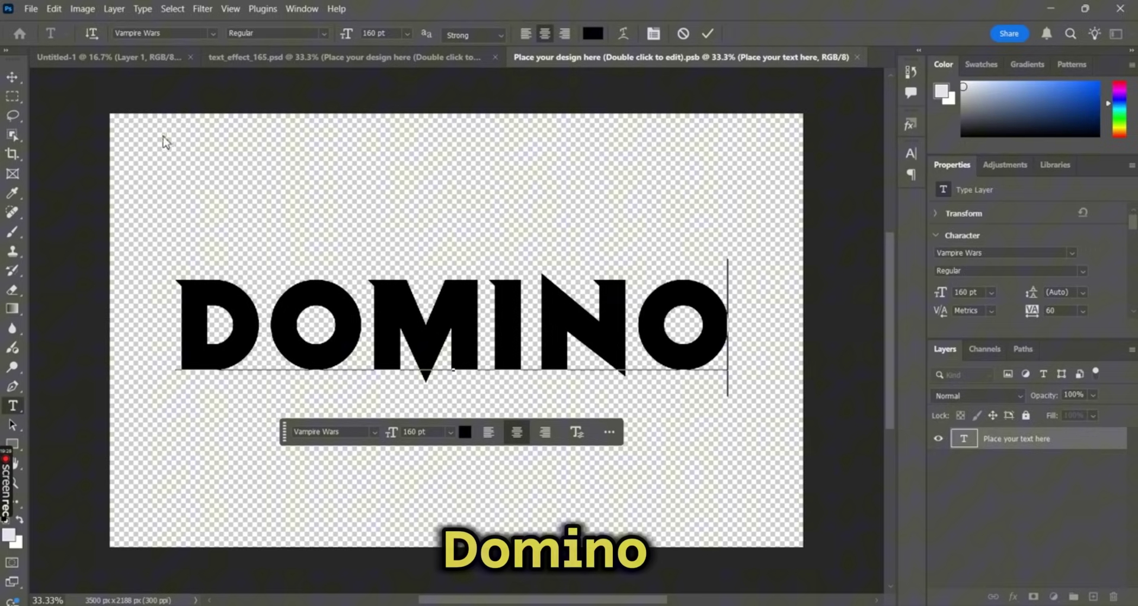
left_click(13, 77)
left_click(854, 357)
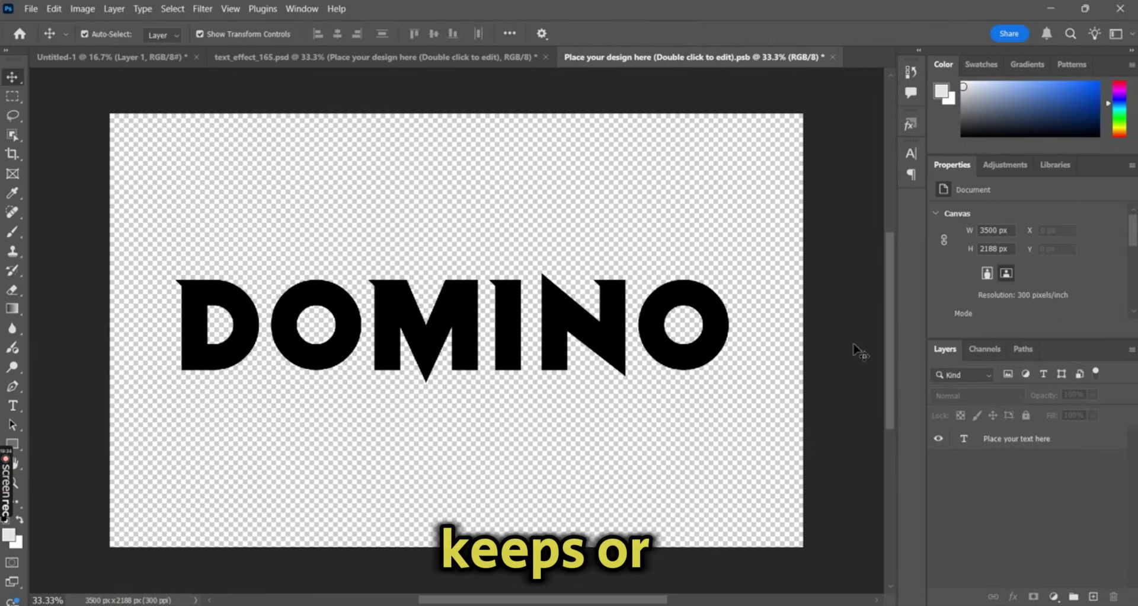
key("ctrl+s")
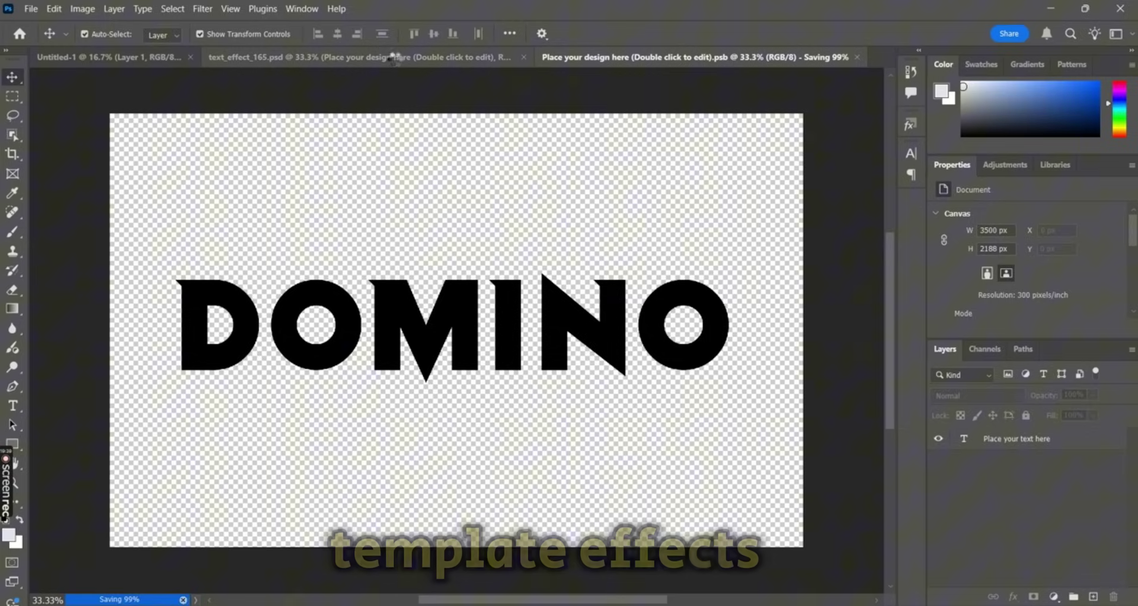
Step: Copy the DOMINO effect from text_effect_165.psd as a smart object into the Untitled-1 poster document
left_click(396, 57)
left_click(541, 356)
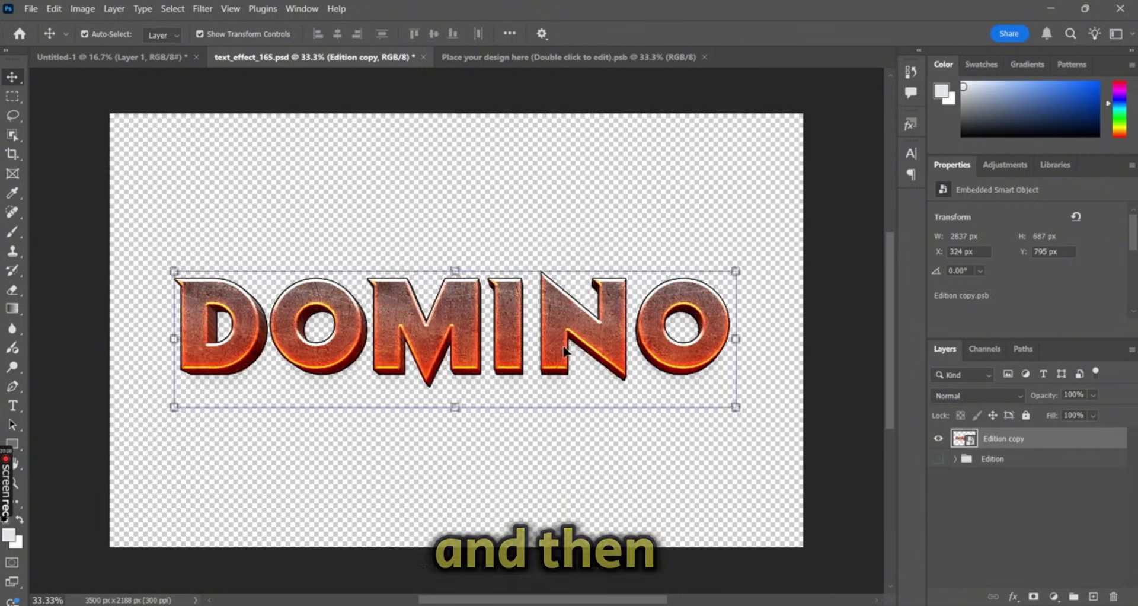
left_click_drag(564, 351, 123, 60)
left_click_drag(400, 123, 463, 111)
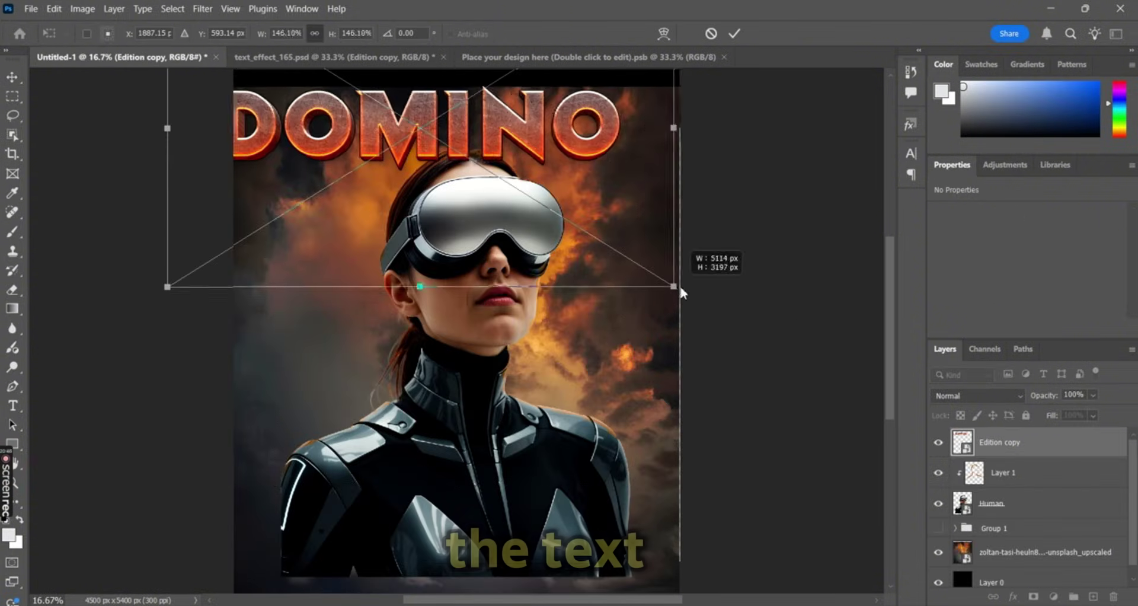
Step: Enlarge the DOMINO title to span most of the canvas width, place its layer beneath Human and position it behind the head
left_click_drag(681, 290, 676, 288)
left_click_drag(424, 141, 469, 157)
left_click(734, 33)
scroll(849, 294, "up", 2)
left_click(822, 295)
left_click_drag(1047, 445, 1056, 519)
left_click_drag(733, 299, 731, 293)
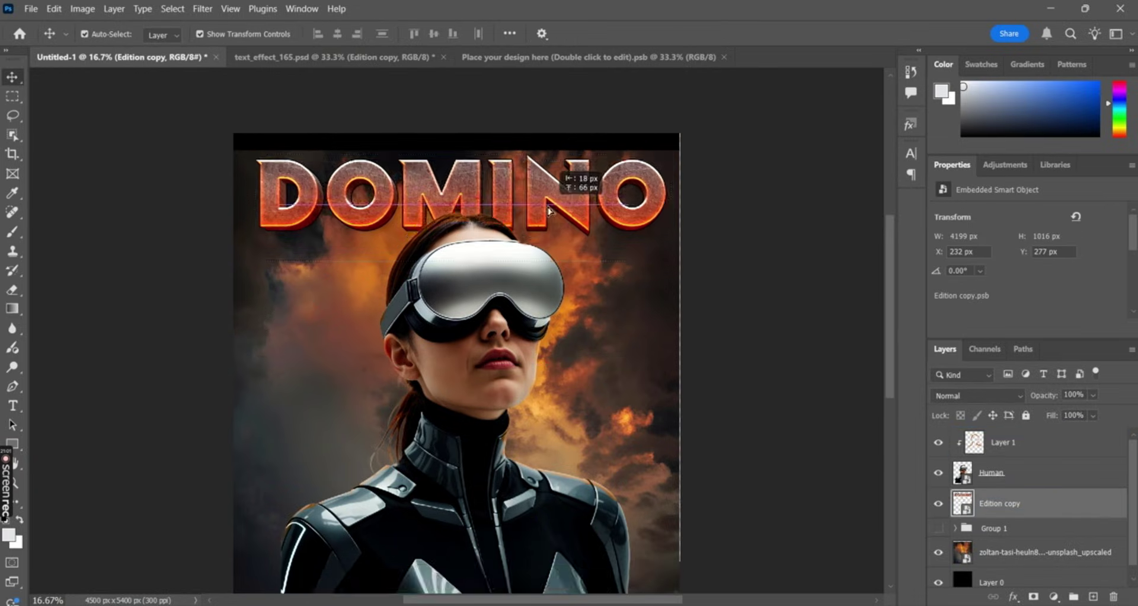
scroll(762, 290, "down", 2)
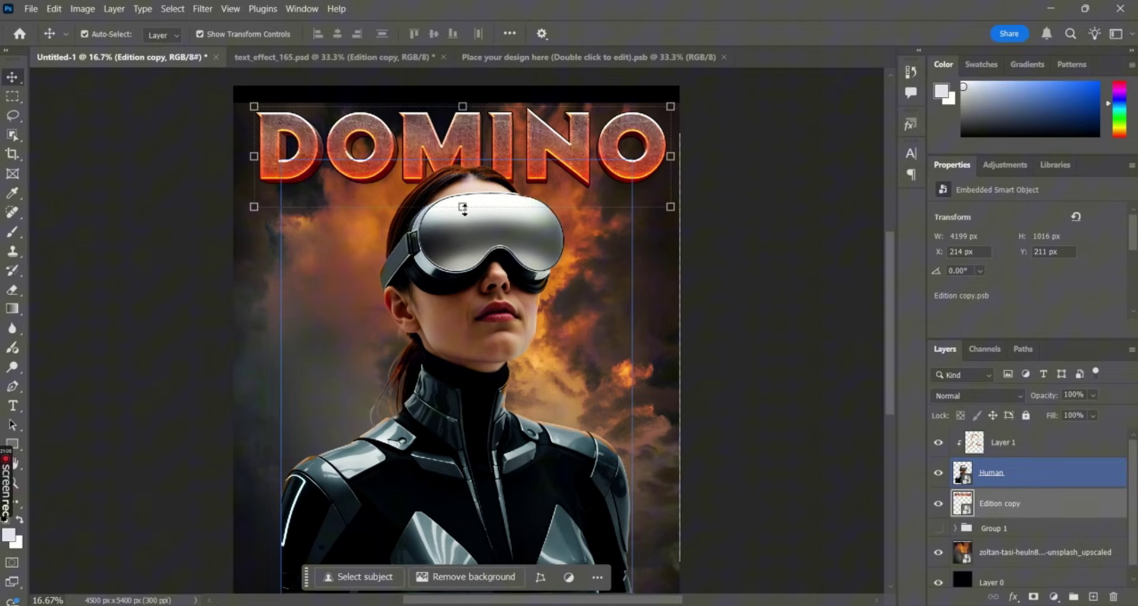
left_click_drag(464, 207, 465, 328)
Step: Undo the resizing of the Human layer
left_click(785, 172)
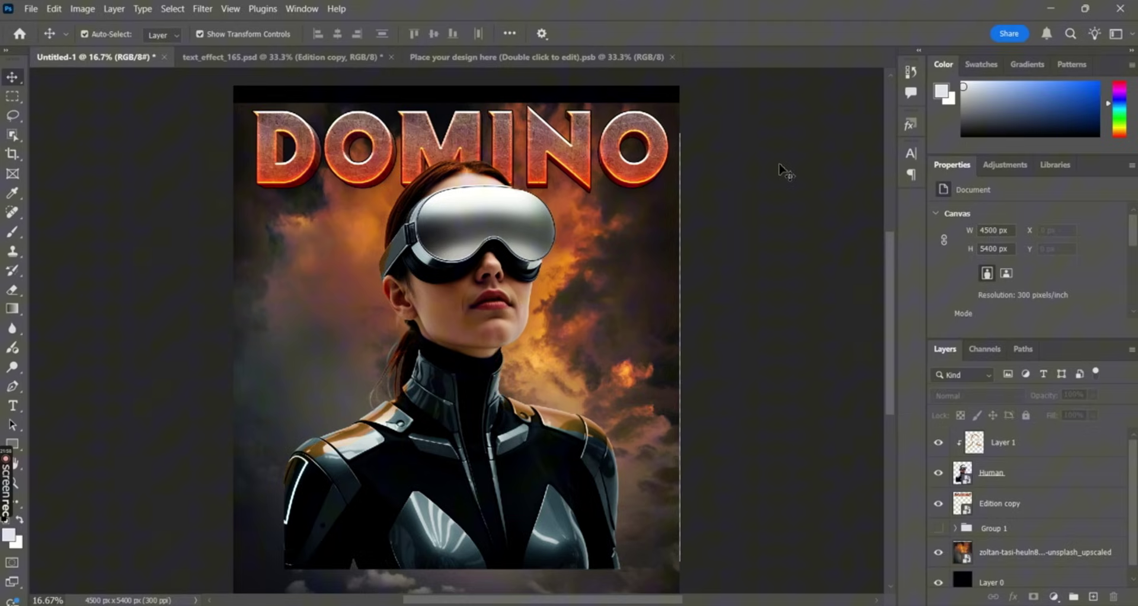
key("ctrl+z")
key("ctrl+z")
Step: Convert Human and its clipped orange layer into one smart object, scale it down slightly and move it up under the title
left_click(1007, 472)
left_click(1041, 443, "ctrl")
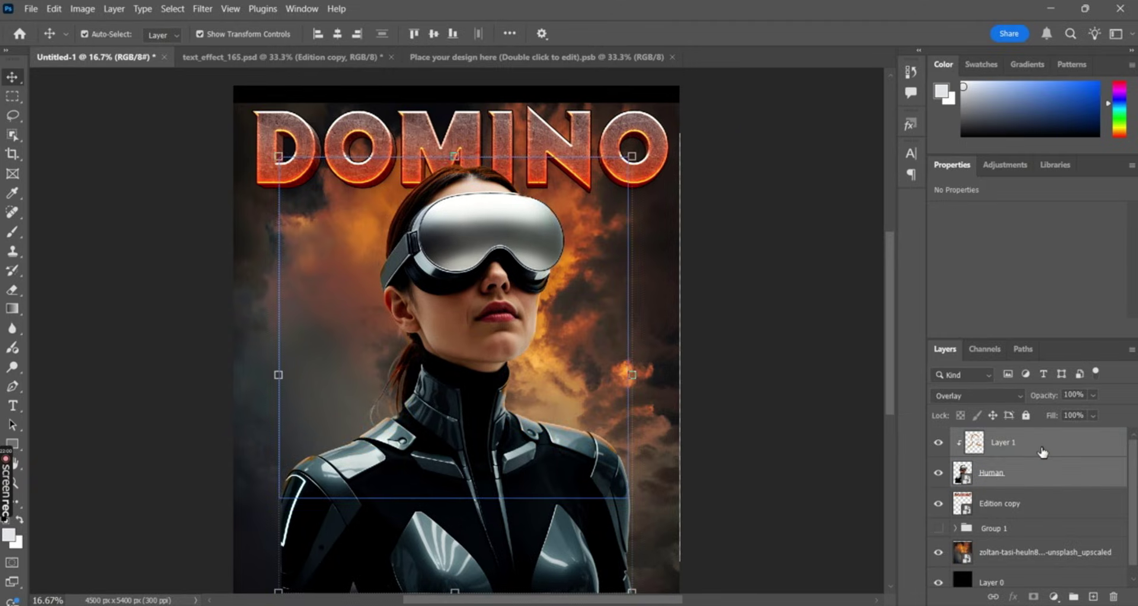
right_click(1041, 447)
left_click(1061, 363)
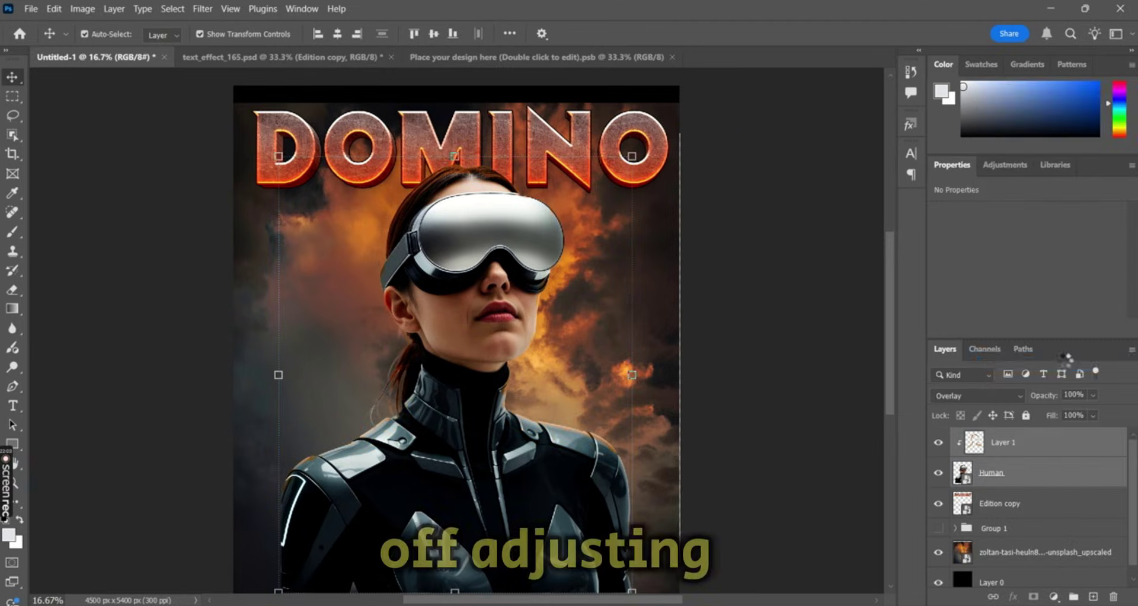
left_click_drag(633, 163, 615, 217)
left_click_drag(494, 325, 501, 289)
key("Return")
Step: Mask the cloud layer and the figure, and fade the cloud's edges and the figure's bottom with a soft black 900 px brush
left_click(1056, 528)
left_click(1034, 595)
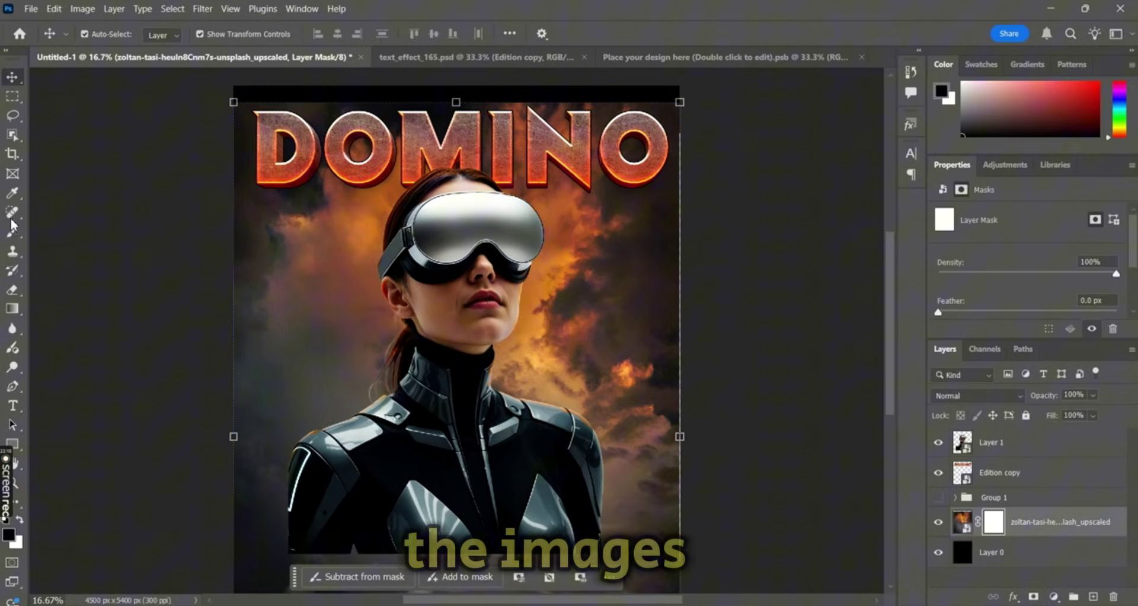
left_click(11, 231)
left_click(99, 33)
left_click(123, 371)
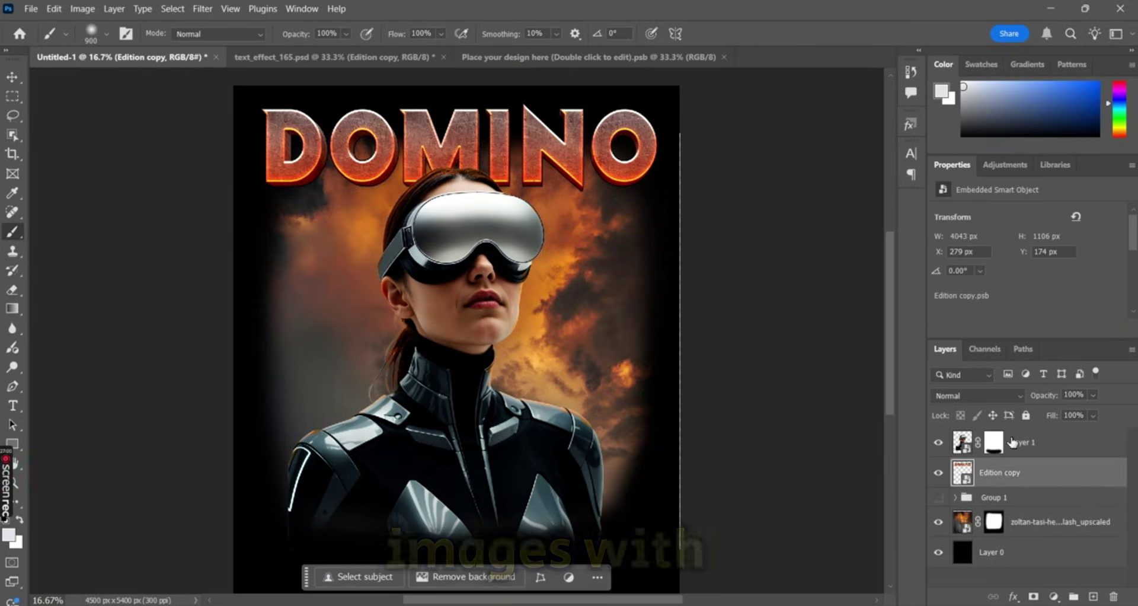
Step: Rasterize the DOMINO title layer and stretch it slightly taller downwards
right_click(1044, 468)
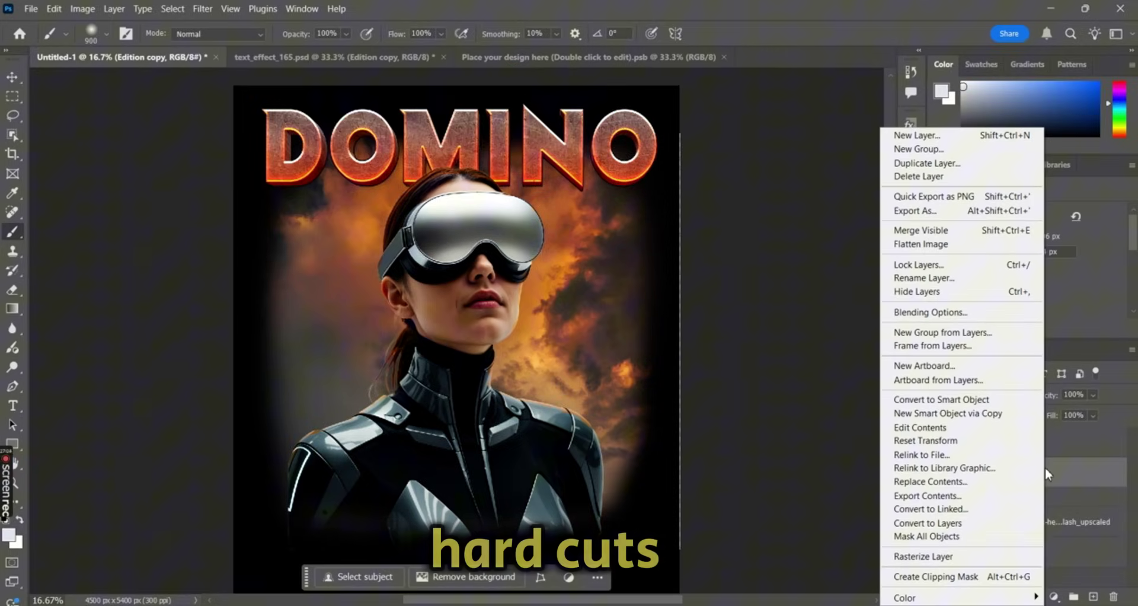
left_click(923, 556)
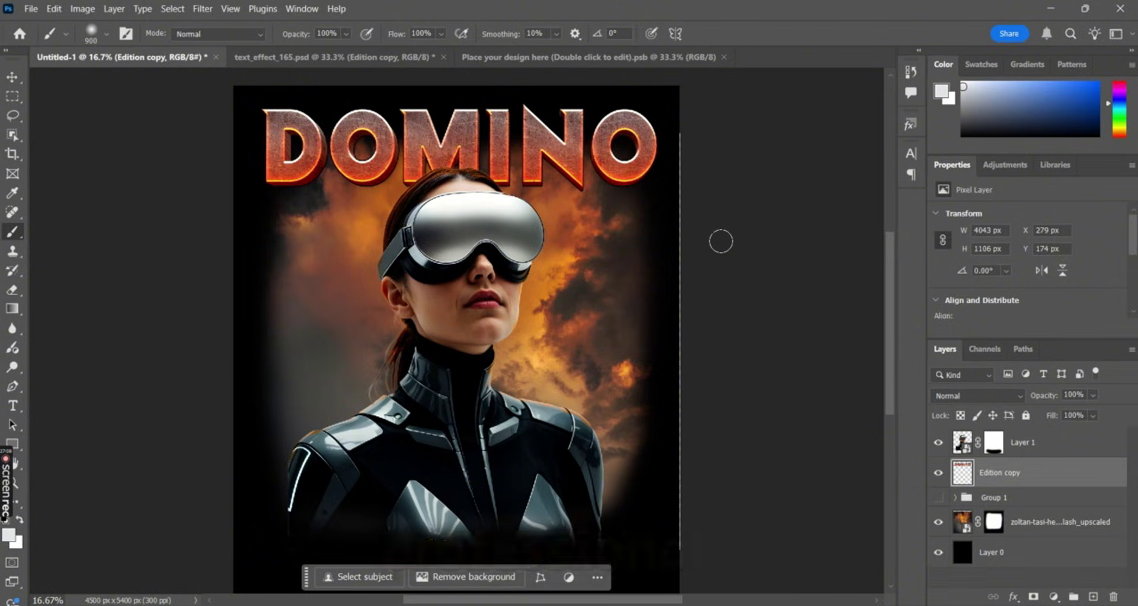
key("ctrl+t")
left_click_drag(461, 212, 462, 240)
key("Return")
key("b")
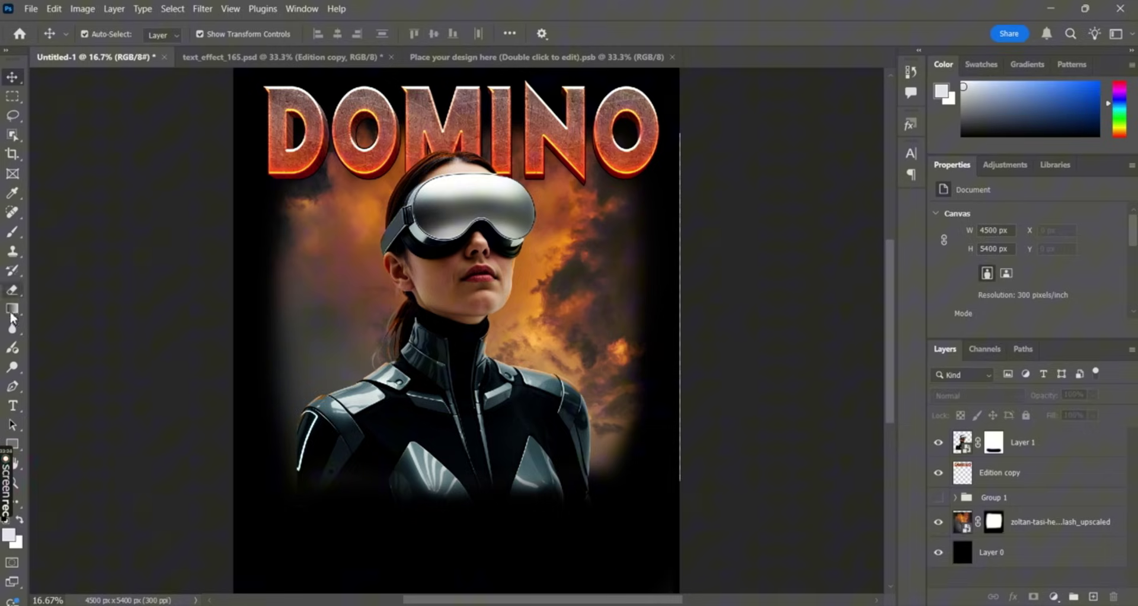
Step: Add the two-line text "Rise of the Machines: Humanity's Reckoning" in Vampire Wars 72 pt below the figure
left_click(21, 407)
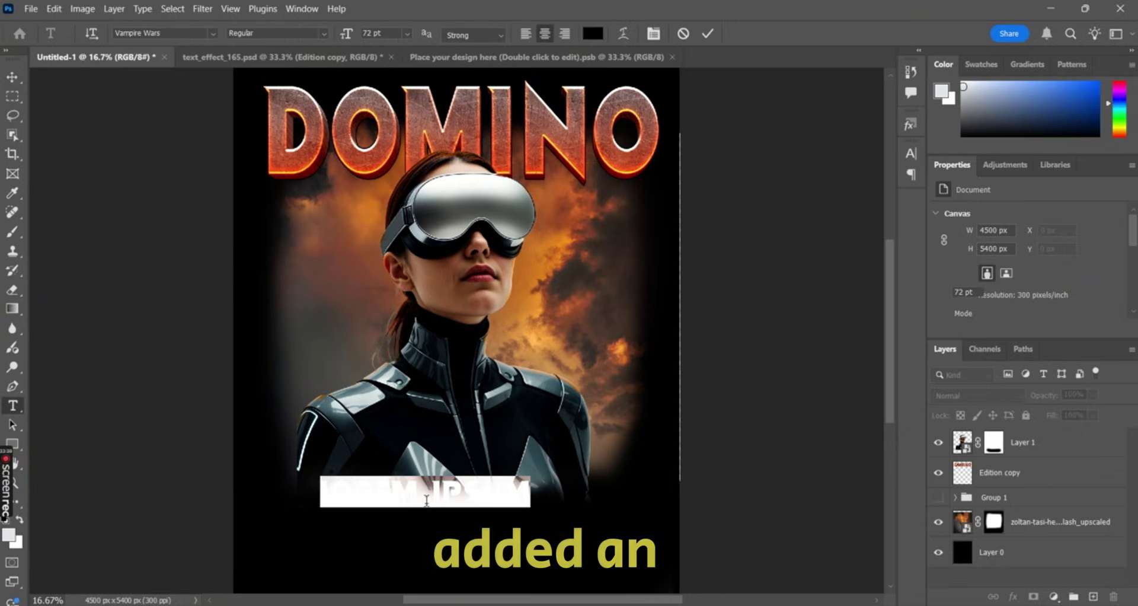
left_click(425, 500)
key("ctrl+v")
left_click(419, 495)
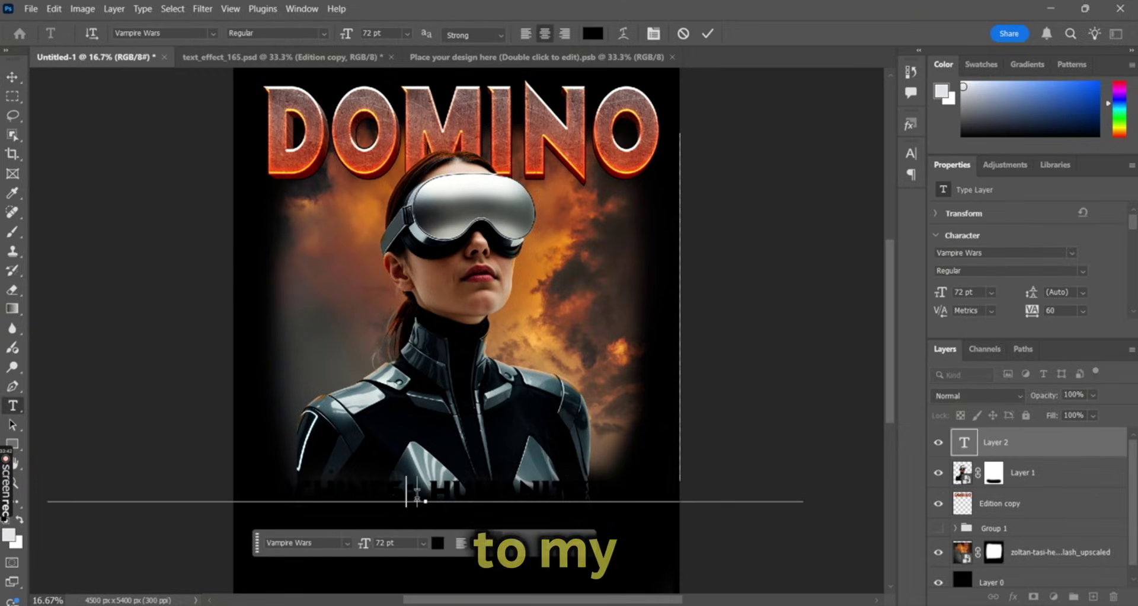
key("Return")
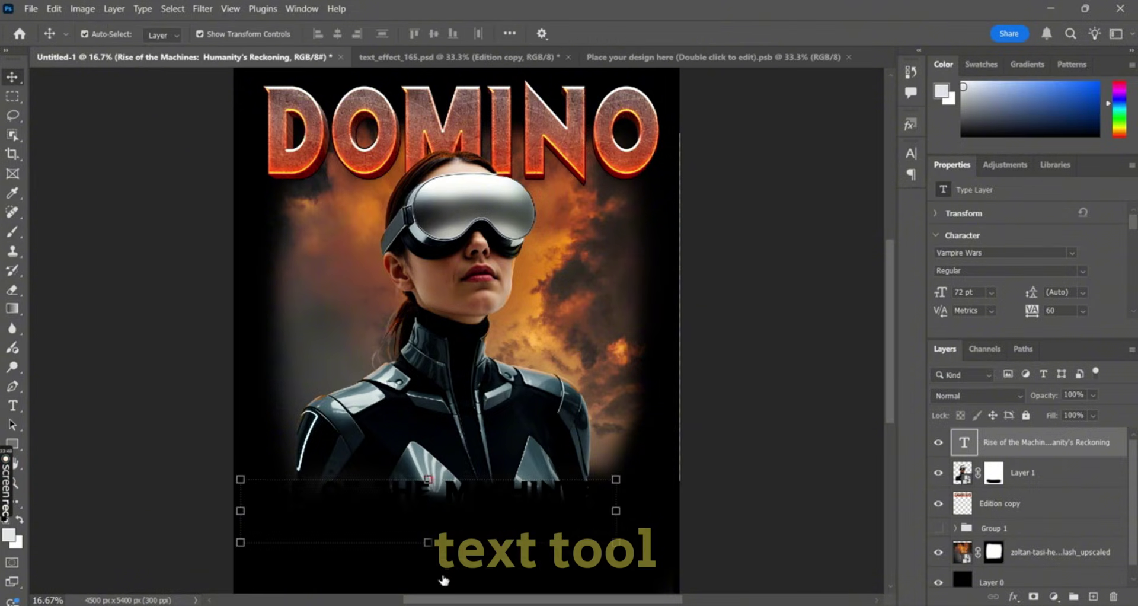
Step: Set the tagline's text color to f8f8f8
left_click(593, 33)
type("f8f8f8")
left_click(1021, 143)
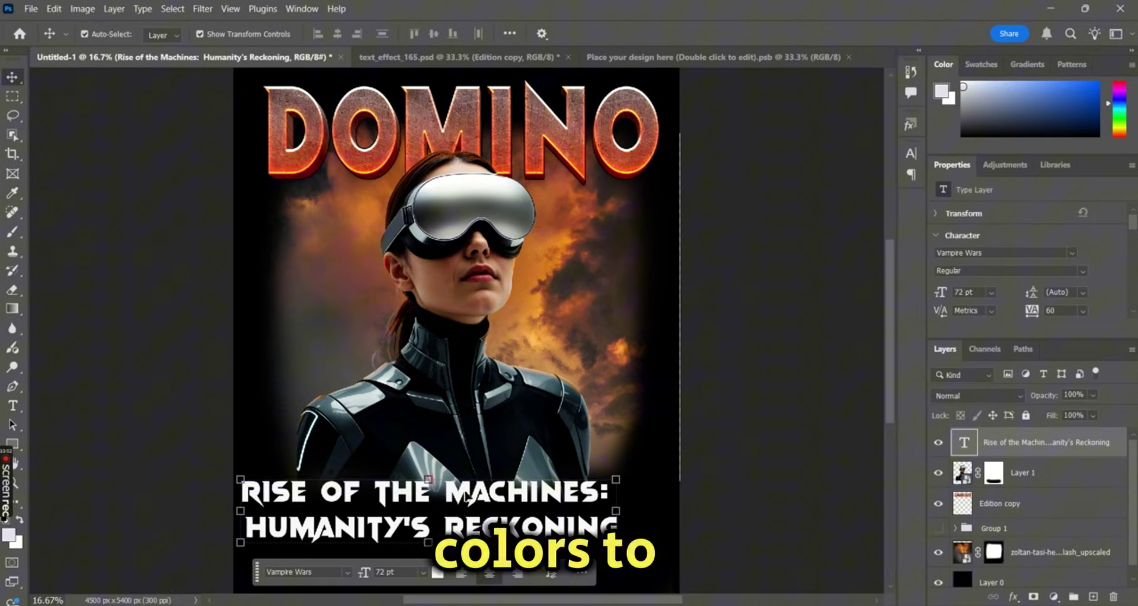
Step: Center the tagline horizontally below the figure and scale its text down to 68.13 pt
left_click_drag(416, 492, 447, 491)
left_click(648, 478)
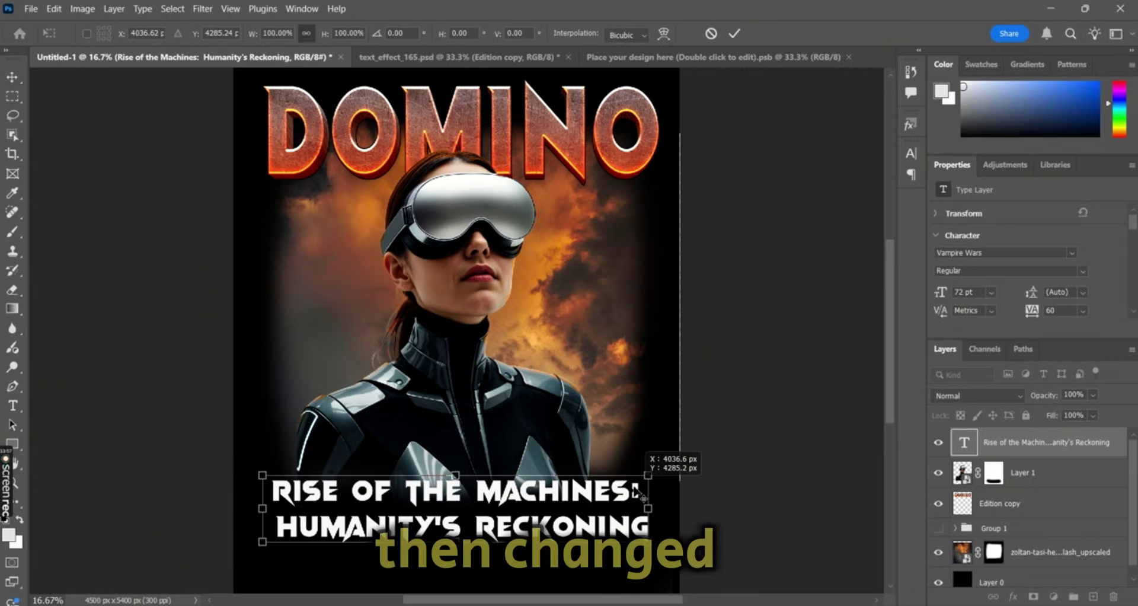
left_click_drag(647, 475, 622, 513)
left_click(540, 572)
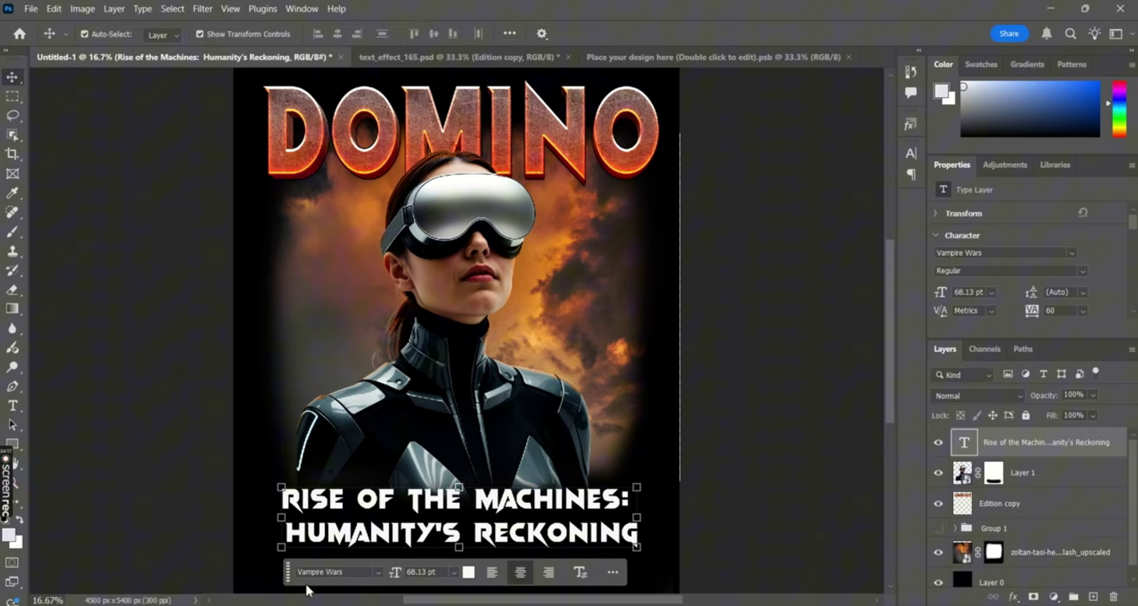
Step: Change the tagline's font to Impact Regular and nudge the text slightly to the left
left_click_drag(656, 424, 447, 400)
left_click_drag(691, 330, 505, 303)
left_click(592, 301)
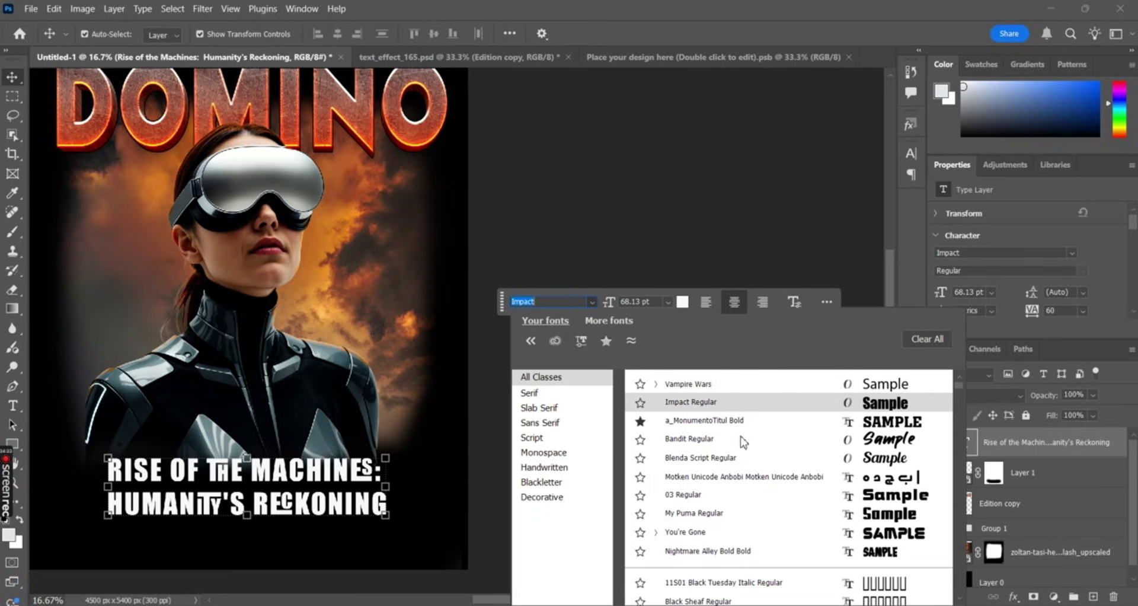
left_click(731, 400)
left_click(507, 457)
left_click_drag(347, 485, 340, 488)
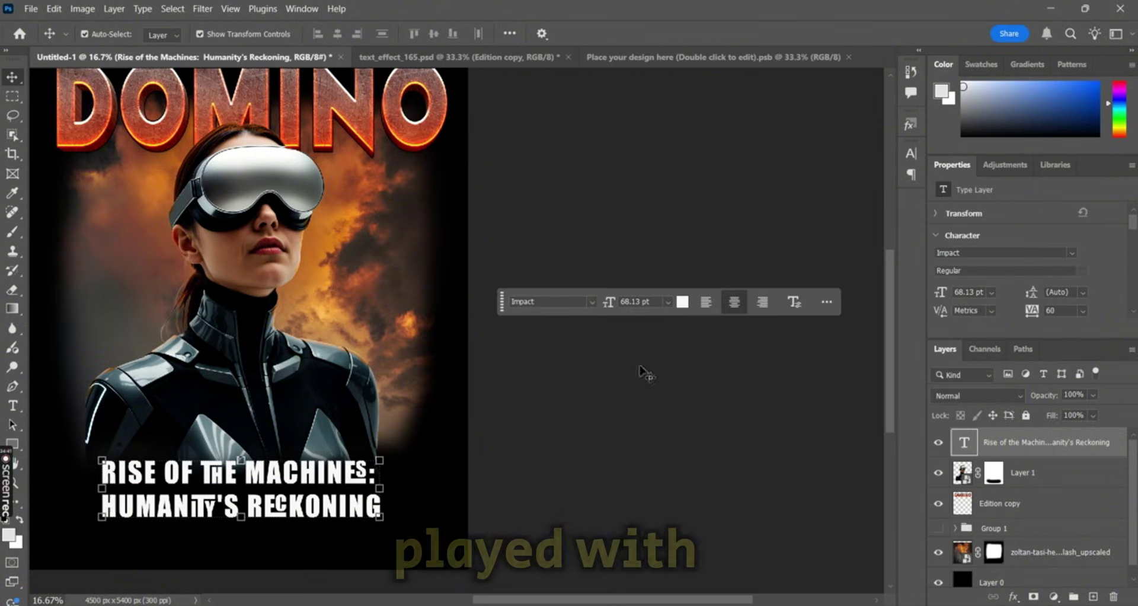
Step: Set the tagline's line spacing to 70 pt
left_click(794, 304)
left_click(835, 354)
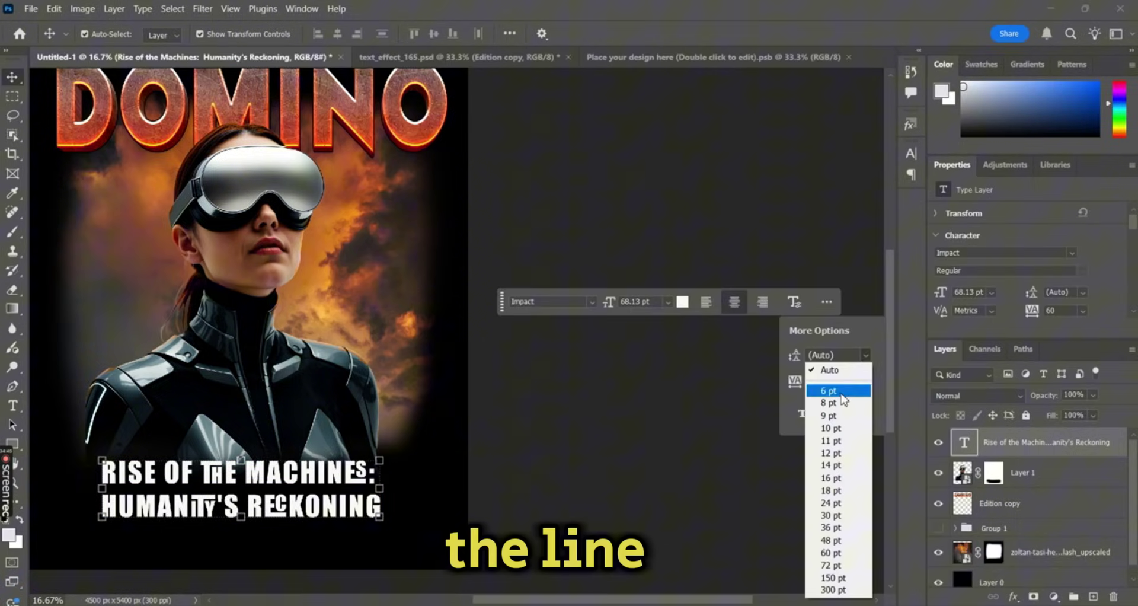
left_click(797, 363)
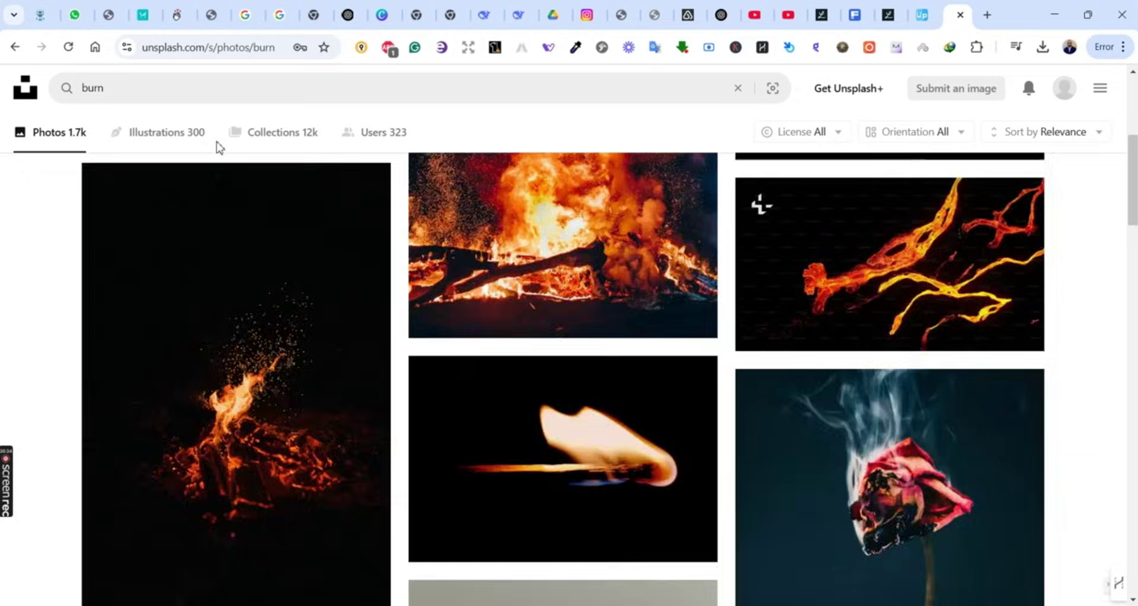
Step: Switch to Unsplash in the browser and download the fire-breather photo with the fireball on black from the "burn" results
scroll(275, 153, "down", 8)
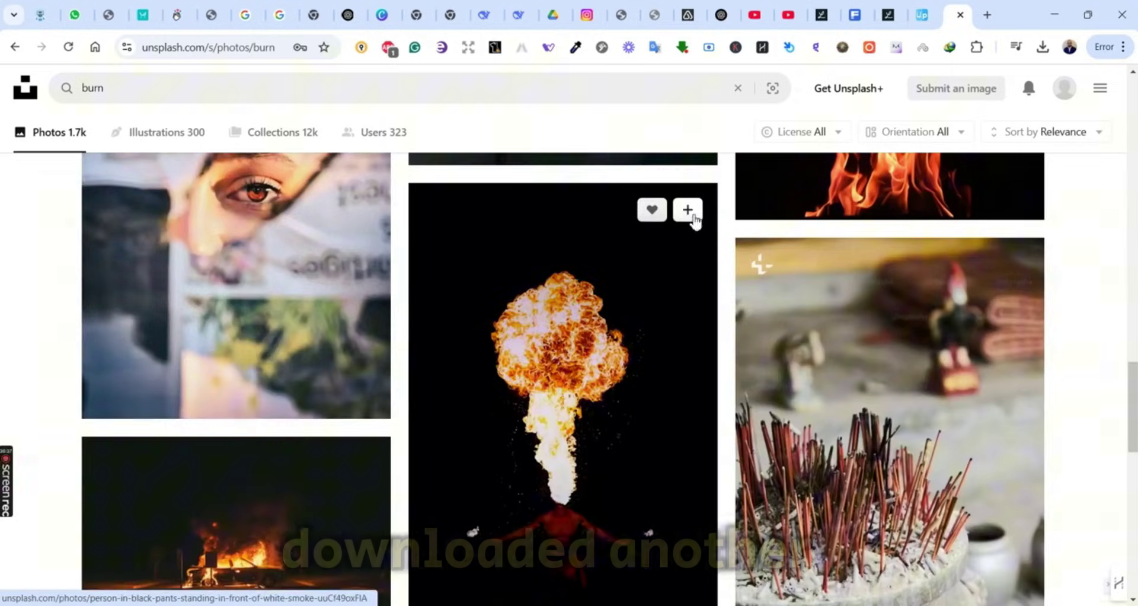
left_click(687, 209)
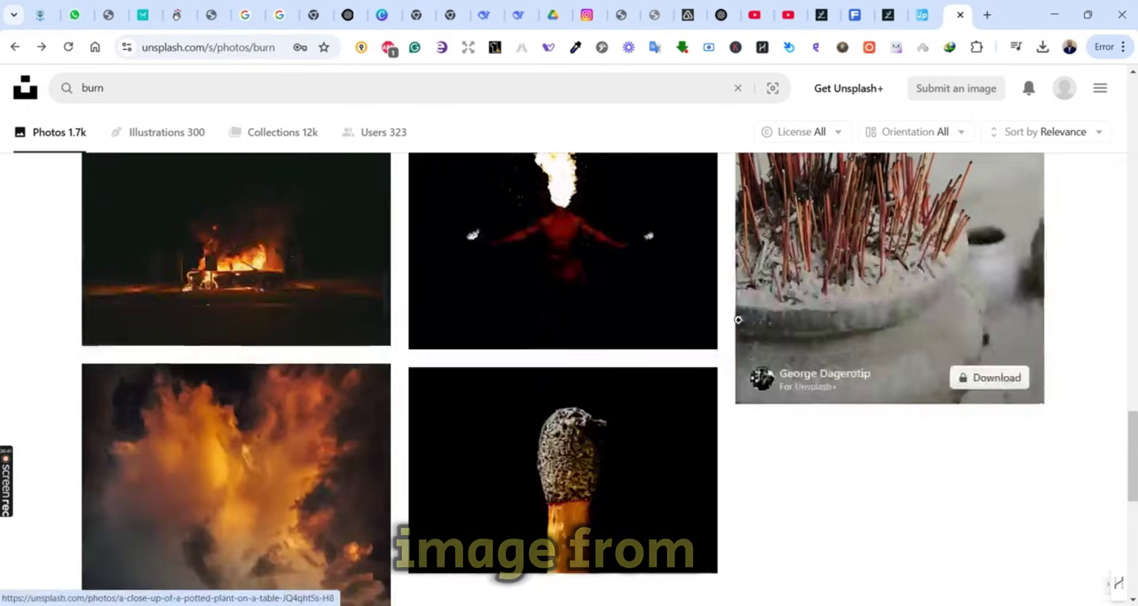
scroll(737, 319, "up", 2)
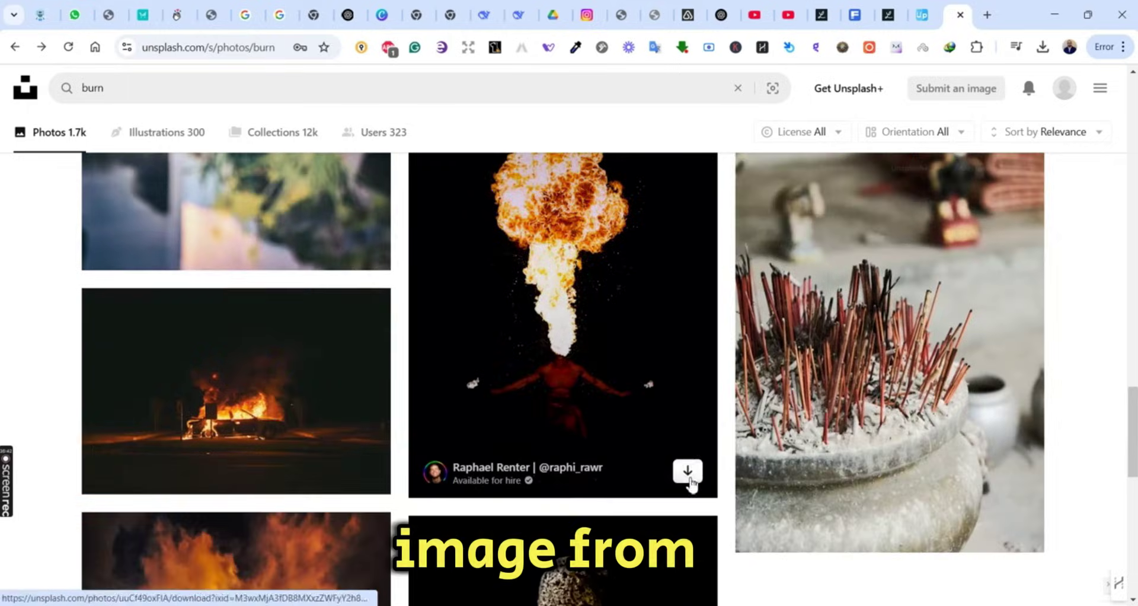
left_click(685, 470)
left_click(855, 434)
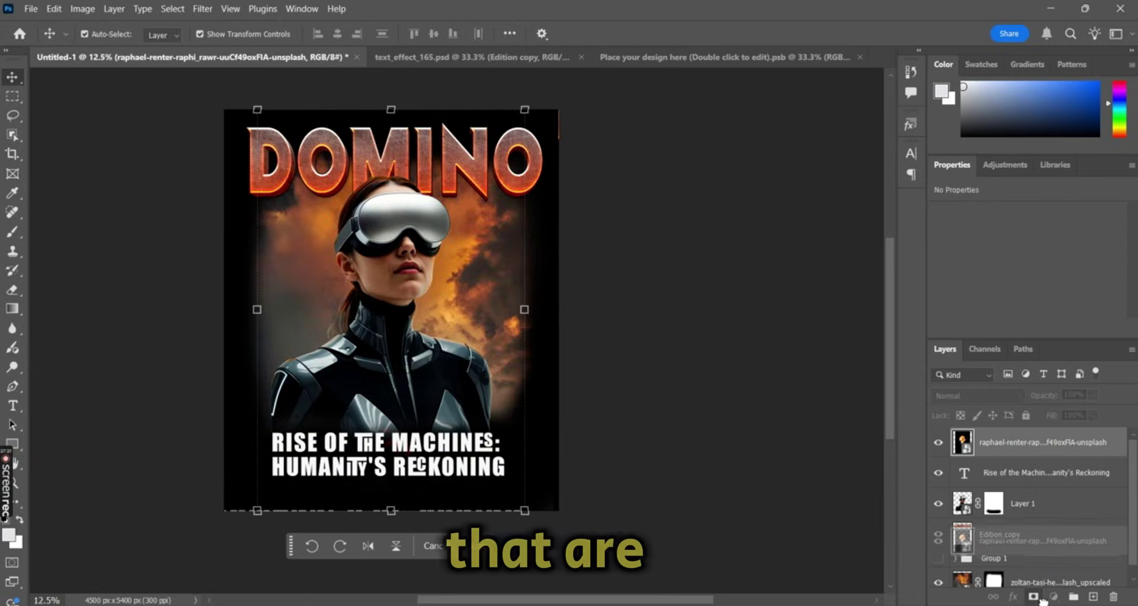
Step: Bring the fireball photo into the poster behind the figure, blend it with Screen, and position the fireball to the figure's right
mouse_move(1042, 601)
left_mouse_down()
mouse_move(1040, 550)
mouse_move(1040, 599)
left_mouse_up()
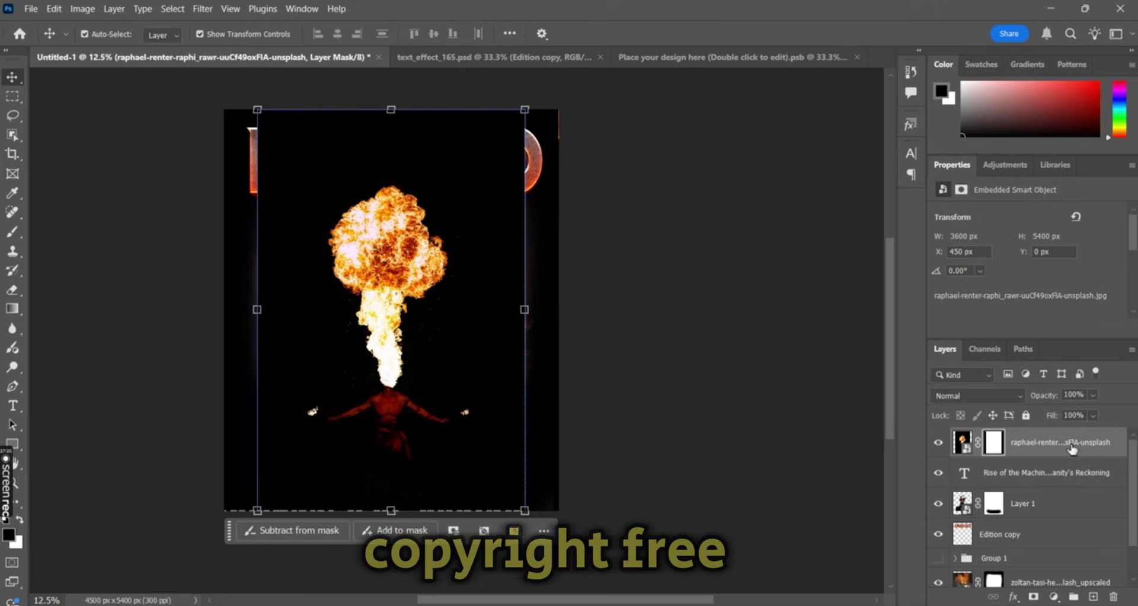
left_click_drag(1071, 450, 974, 547)
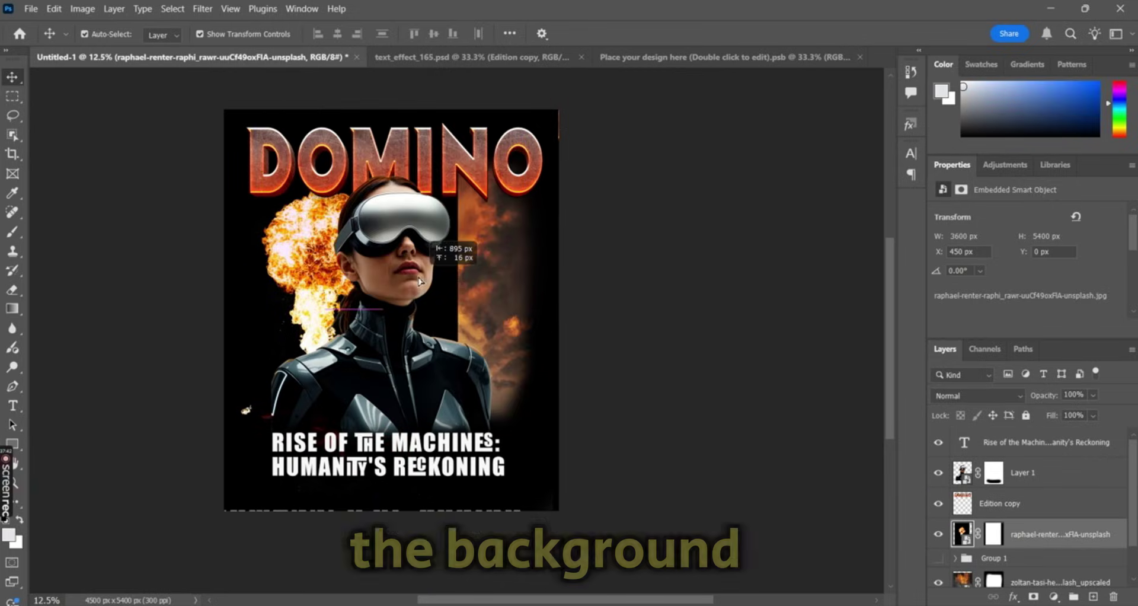
left_click(1007, 395)
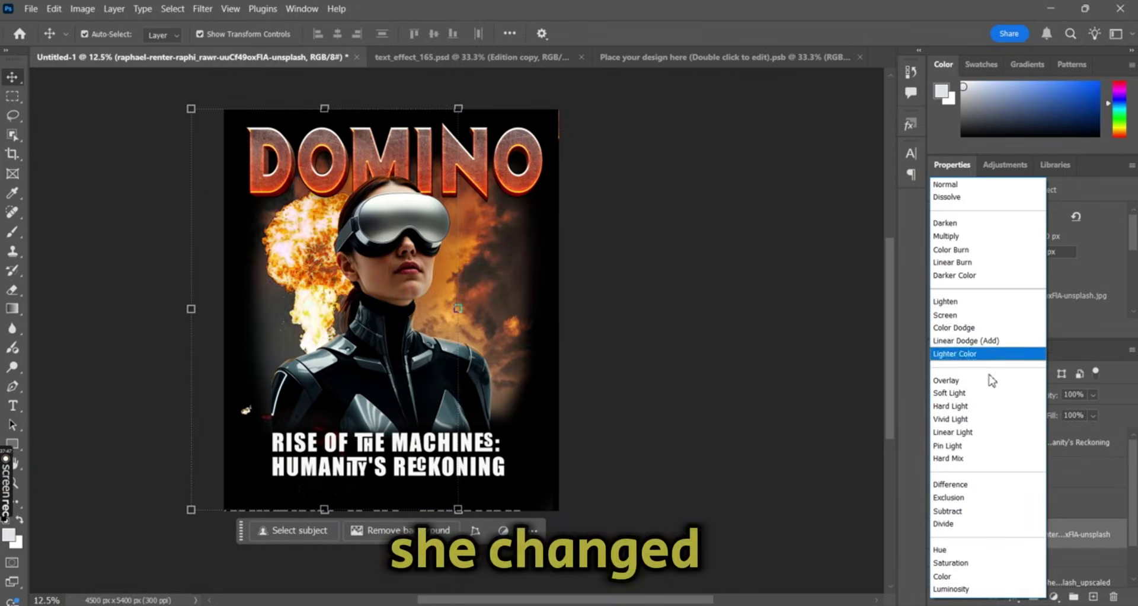
left_click(966, 315)
left_click_drag(309, 280, 514, 313)
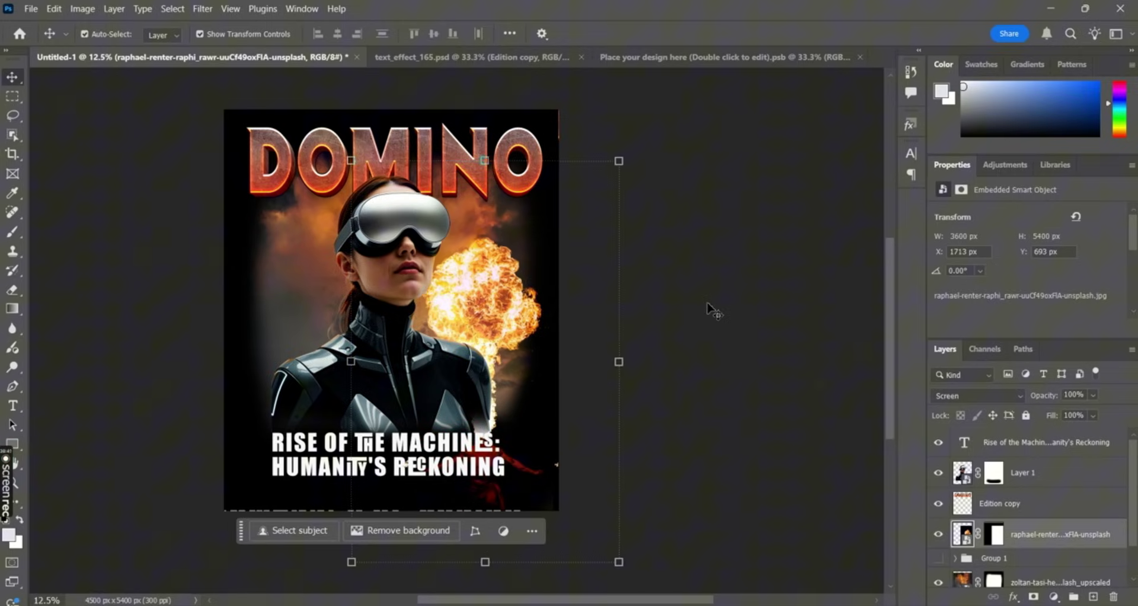
Step: Delete the fireball layer's existing mask and add a fresh white layer mask to it
left_click(681, 438)
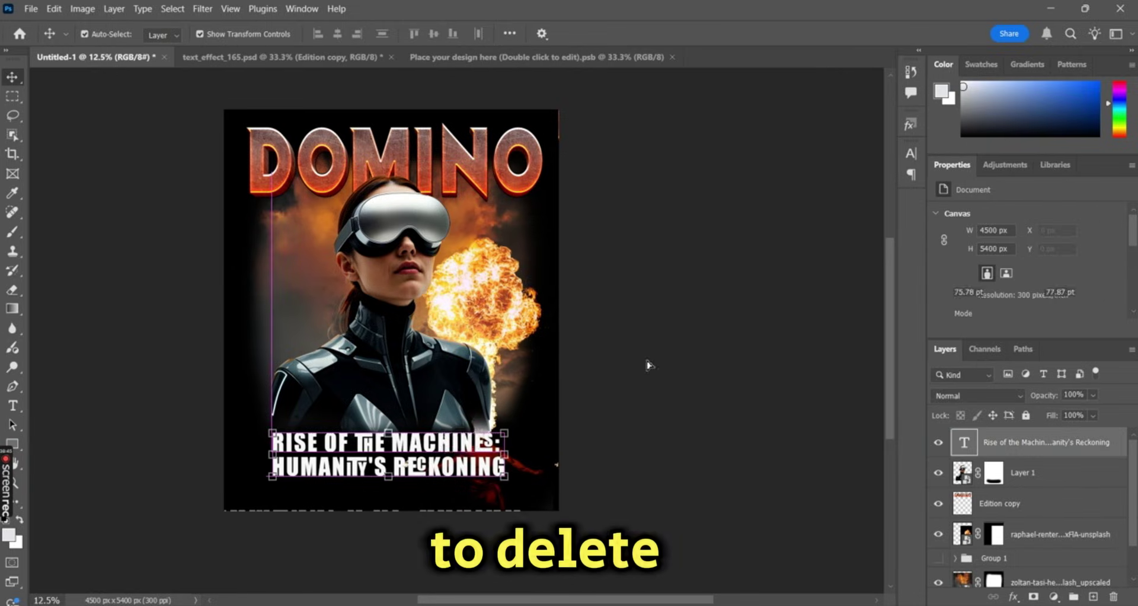
left_click(1001, 541)
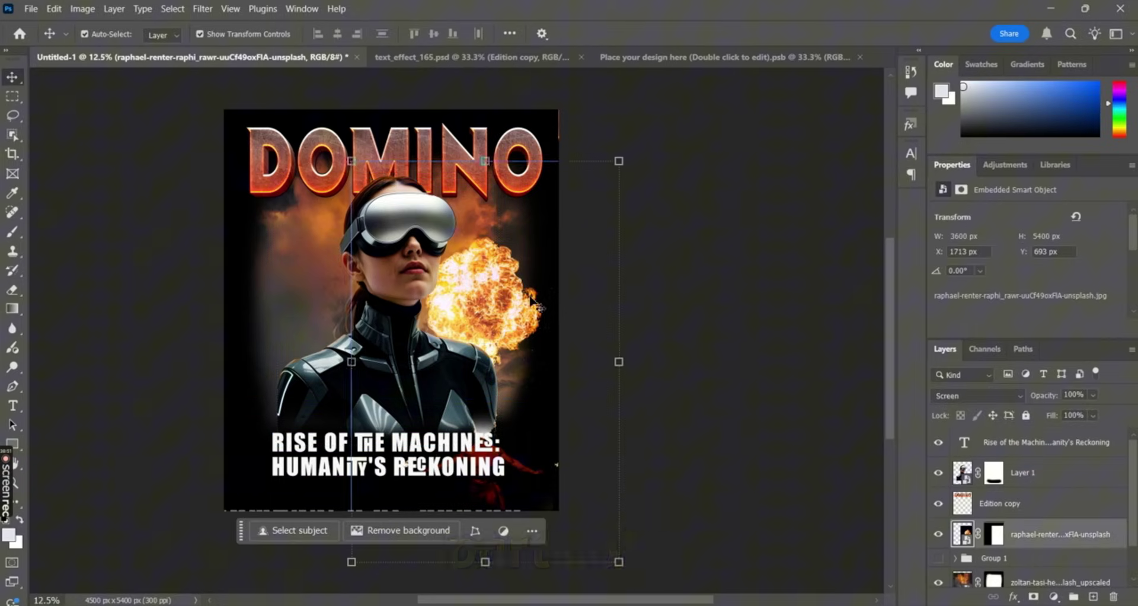
left_click(1000, 542)
key("e")
right_click(1019, 541)
left_click(1083, 282)
left_click(1033, 597)
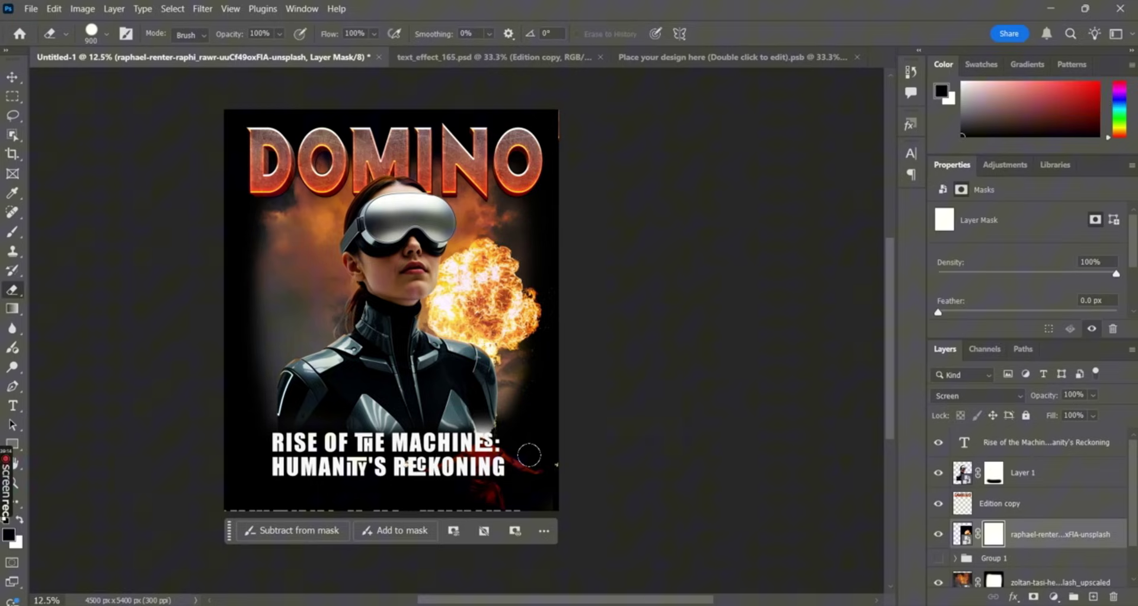
Step: Shift the fireball slightly down and hide the red body beneath it on the mask with a black 900 px brush
left_click(13, 79)
mouse_move(521, 300)
left_mouse_down()
mouse_move(559, 267)
mouse_move(524, 310)
left_mouse_up()
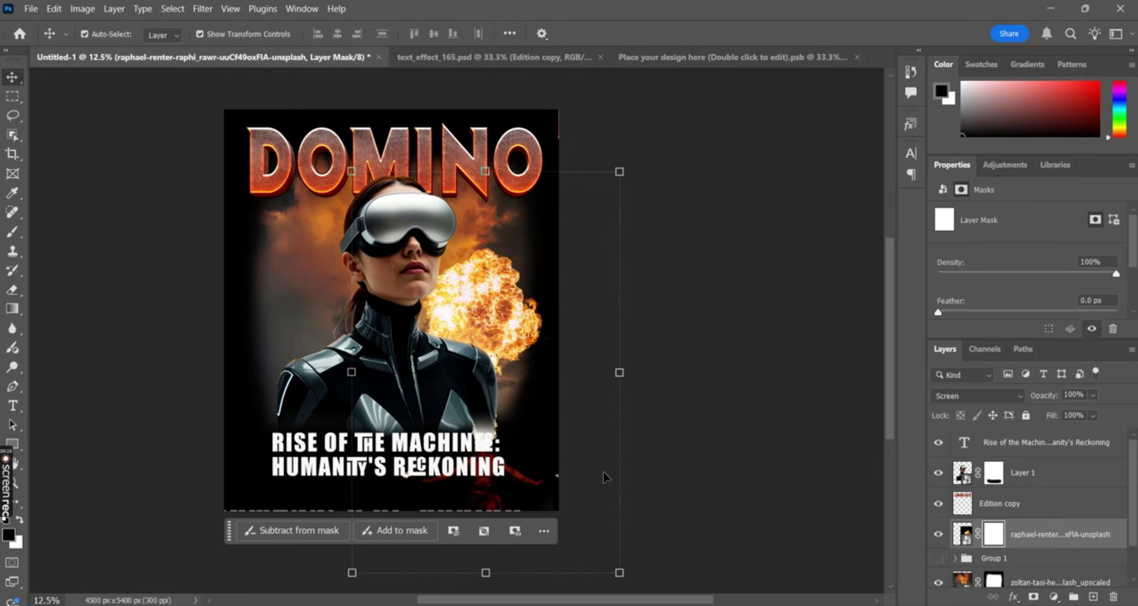
key("b")
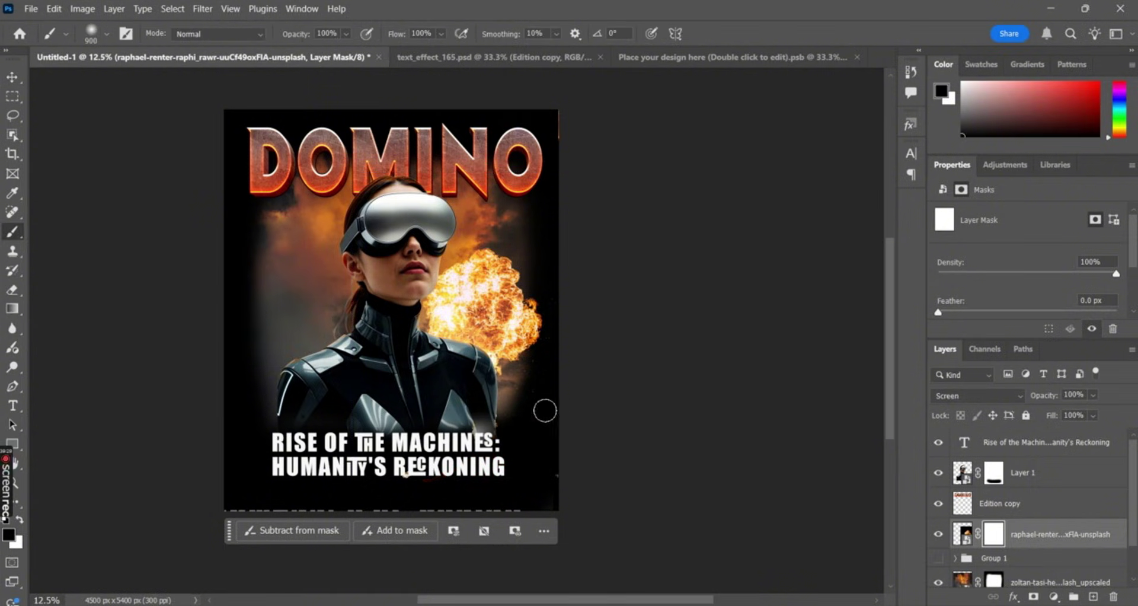
left_click(12, 78)
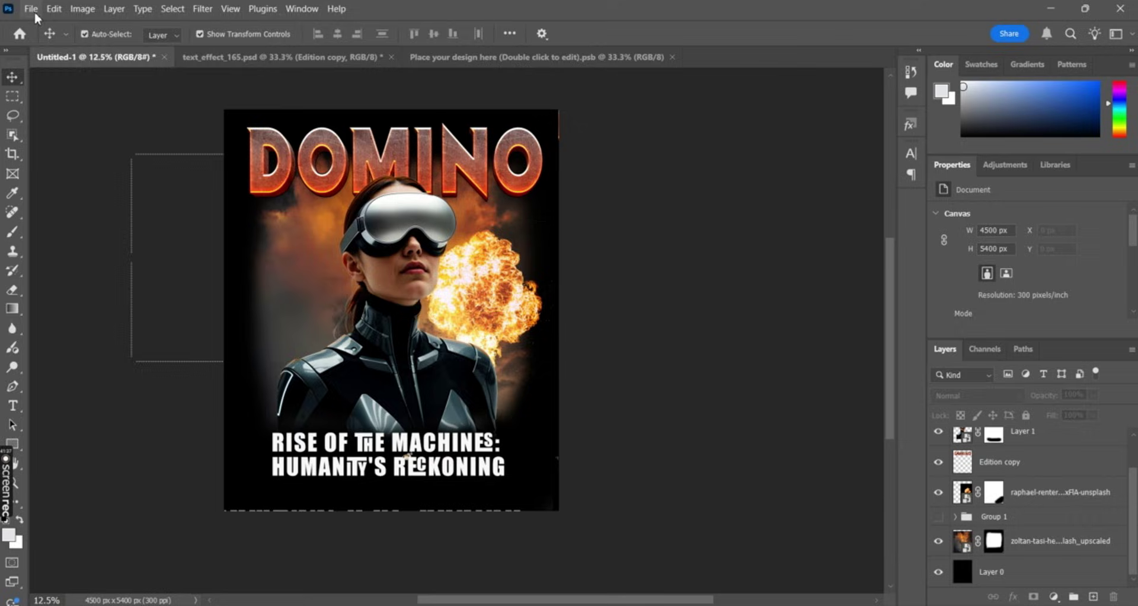
Step: Embed a second explosion photo at the figure's left in Screen mode and paint out its unwanted parts on a new layer mask
left_click(30, 8)
left_click(112, 300)
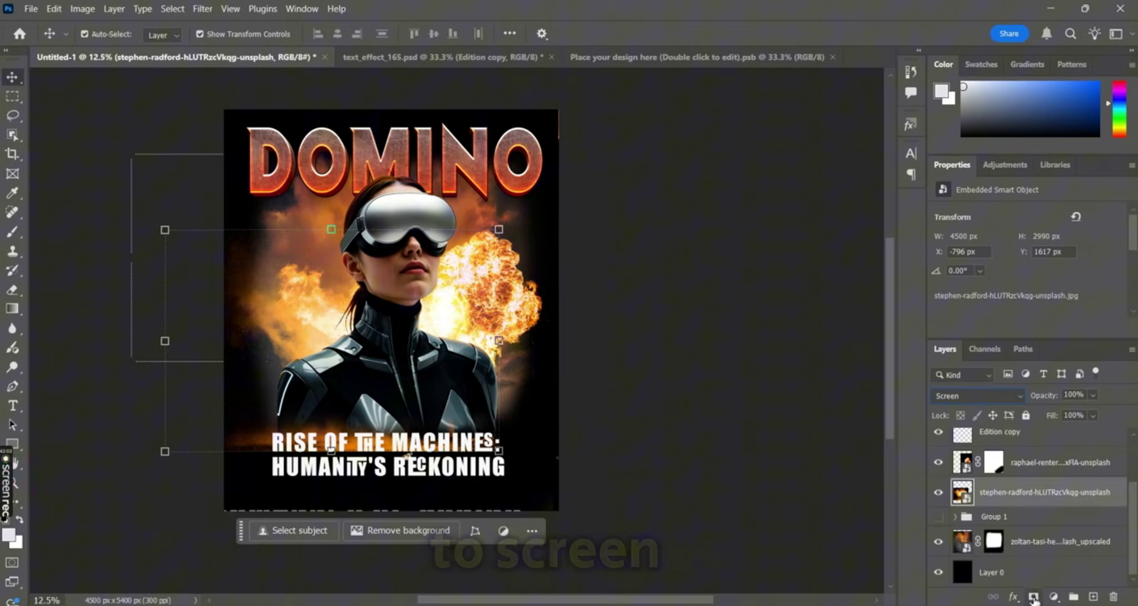
left_click(994, 492)
left_click(13, 234)
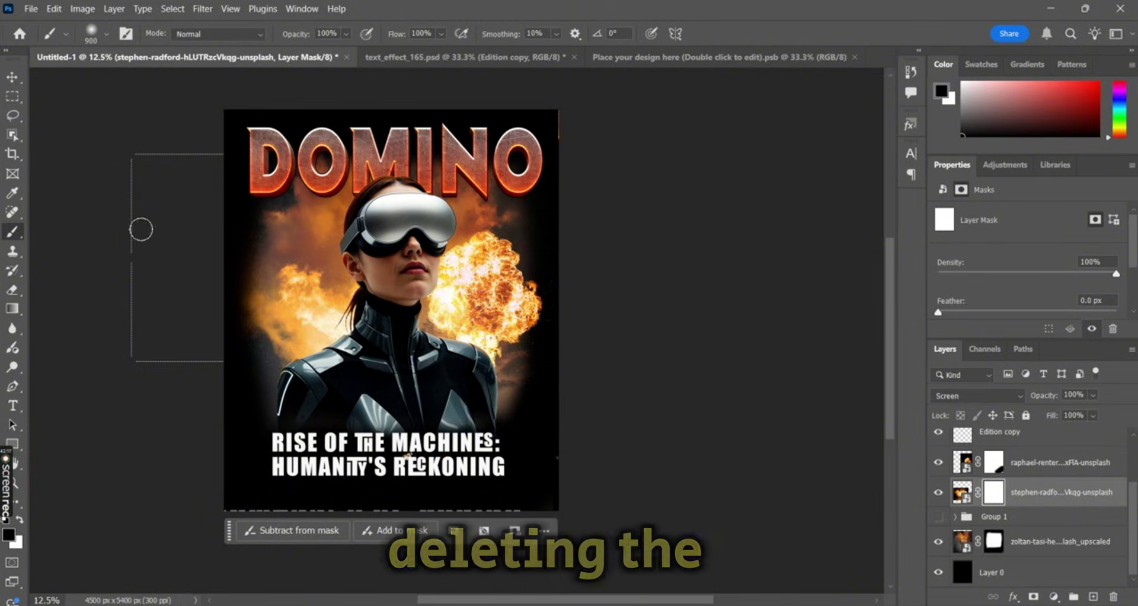
left_click(13, 77)
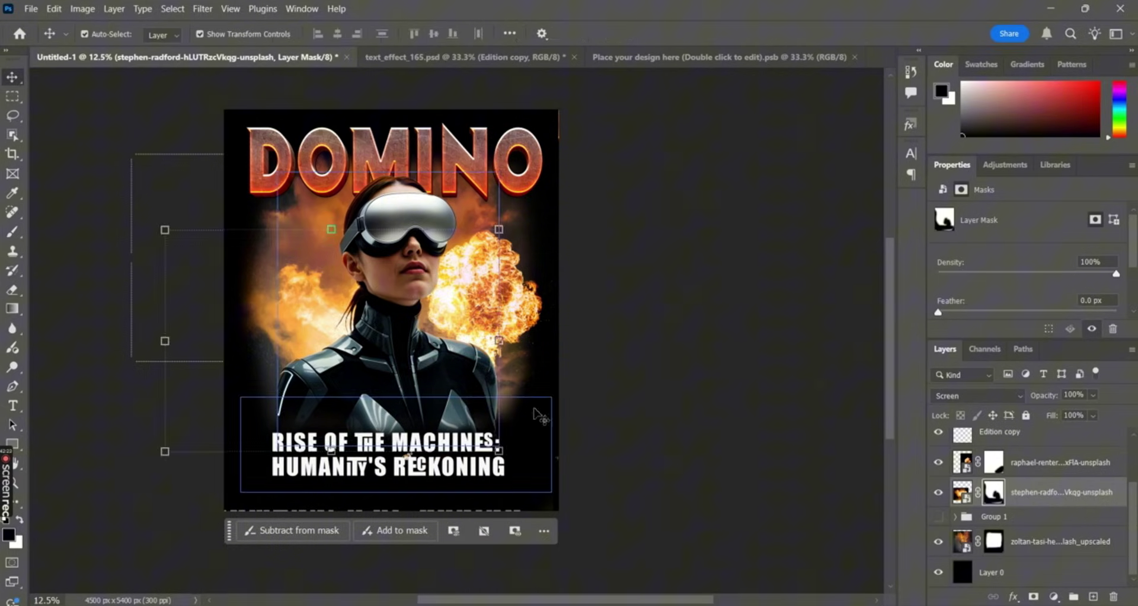
Step: Paint away the fireball remnants around the tagline on the fireball layer's mask with the black 900 px brush
left_click(408, 455)
left_click(13, 232)
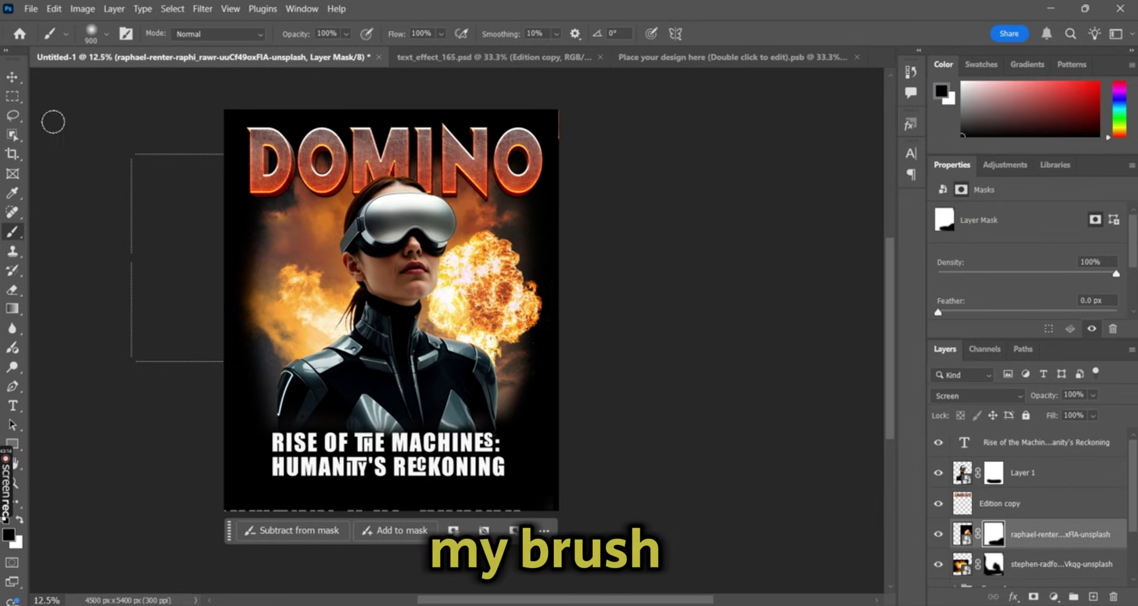
key("v")
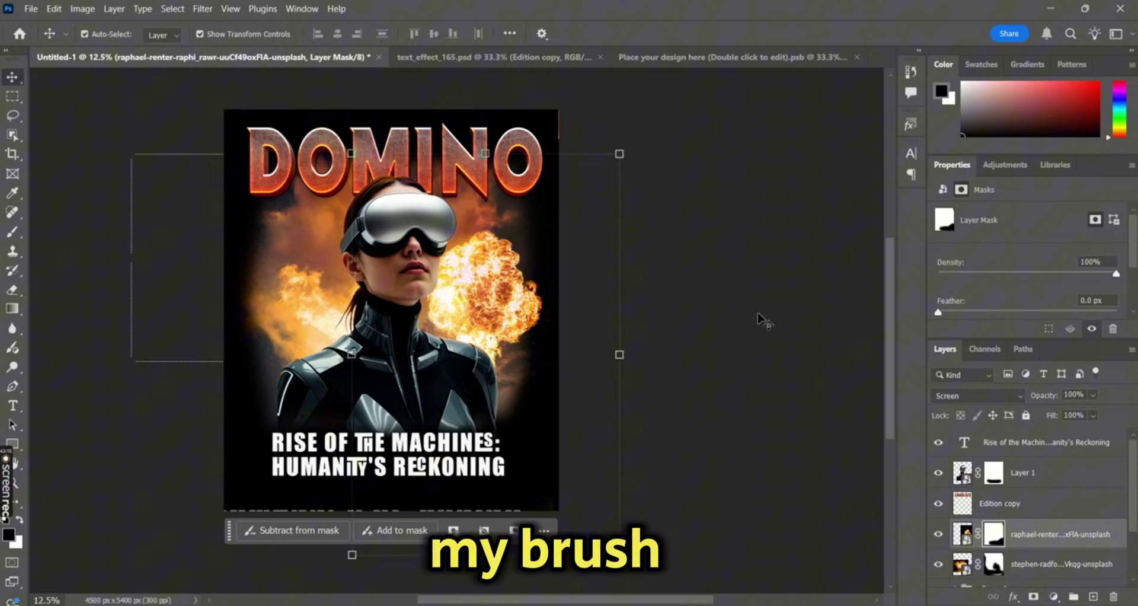
Step: Add a drop shadow to the tagline and color it with a light orange sampled from the fiery background
left_click(1043, 442)
right_click(1003, 447)
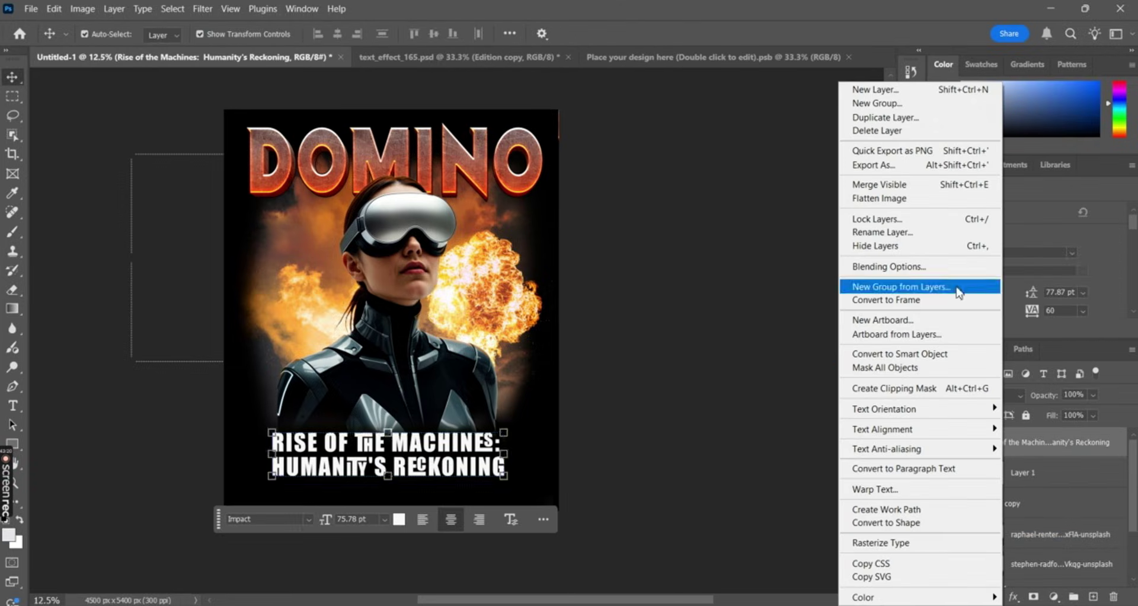
left_click(889, 266)
left_click(576, 371)
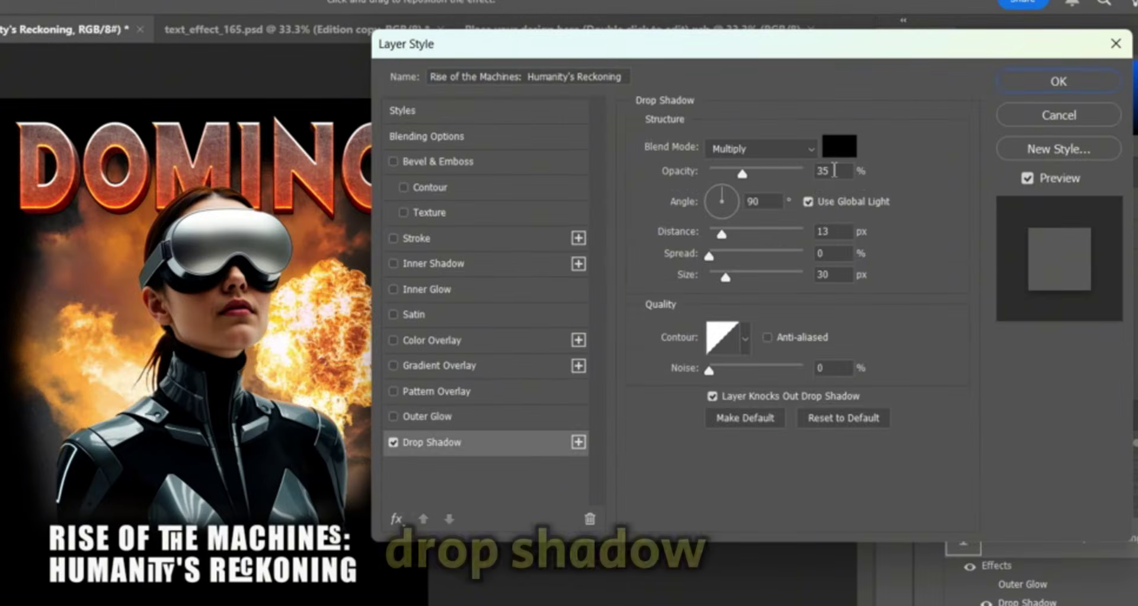
left_click(838, 146)
left_click(128, 283)
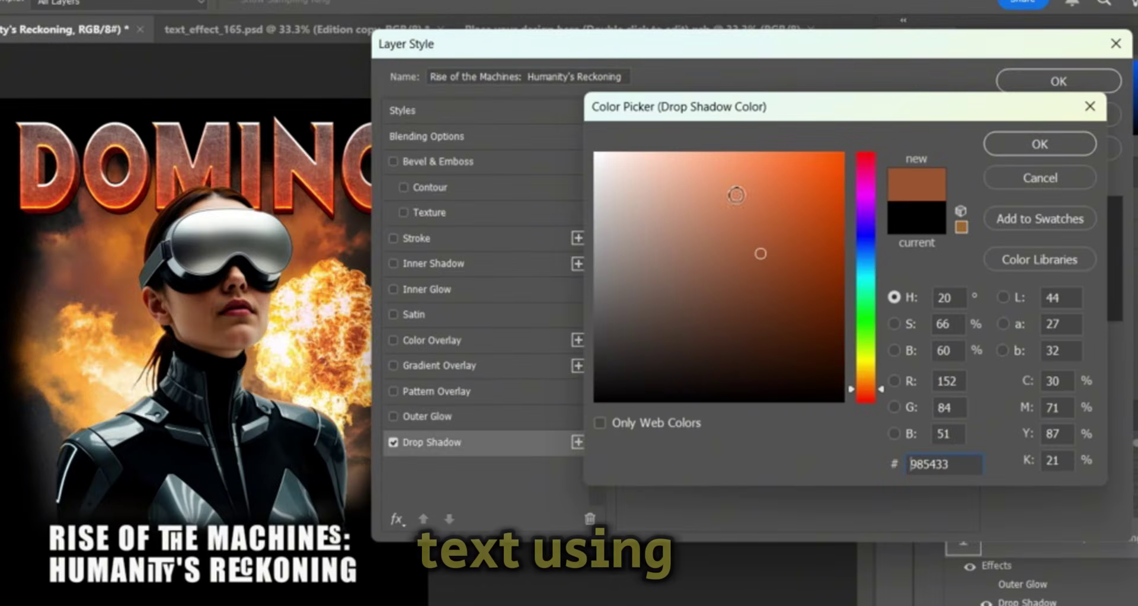
left_click(134, 330)
left_click(1039, 144)
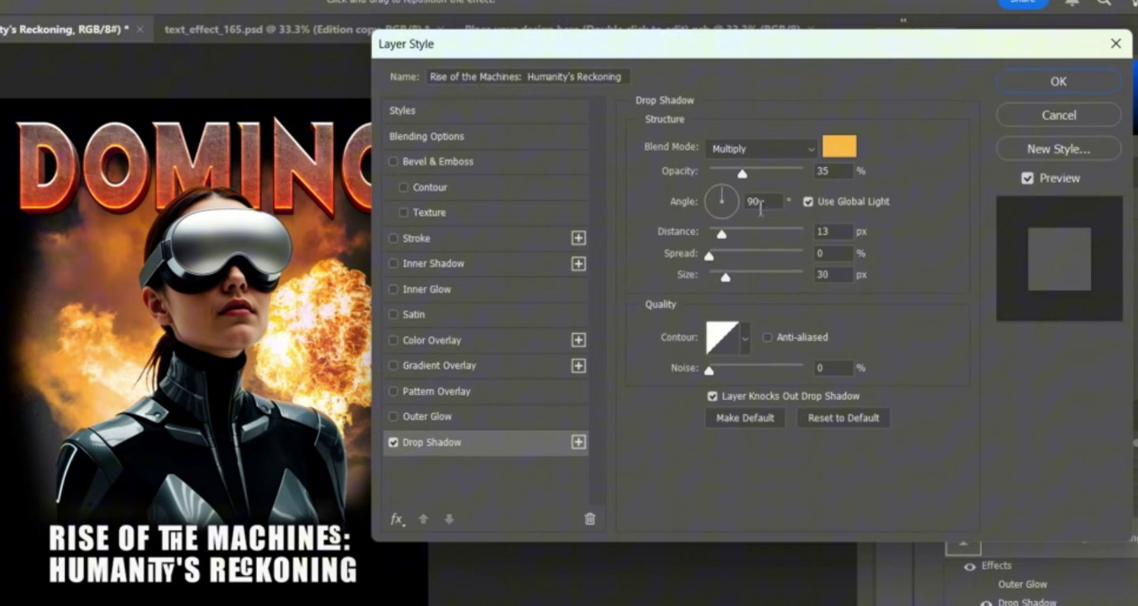
Step: Set the tagline's drop shadow to Normal blend mode at 74% opacity and apply it
left_click(764, 148)
left_click(786, 161)
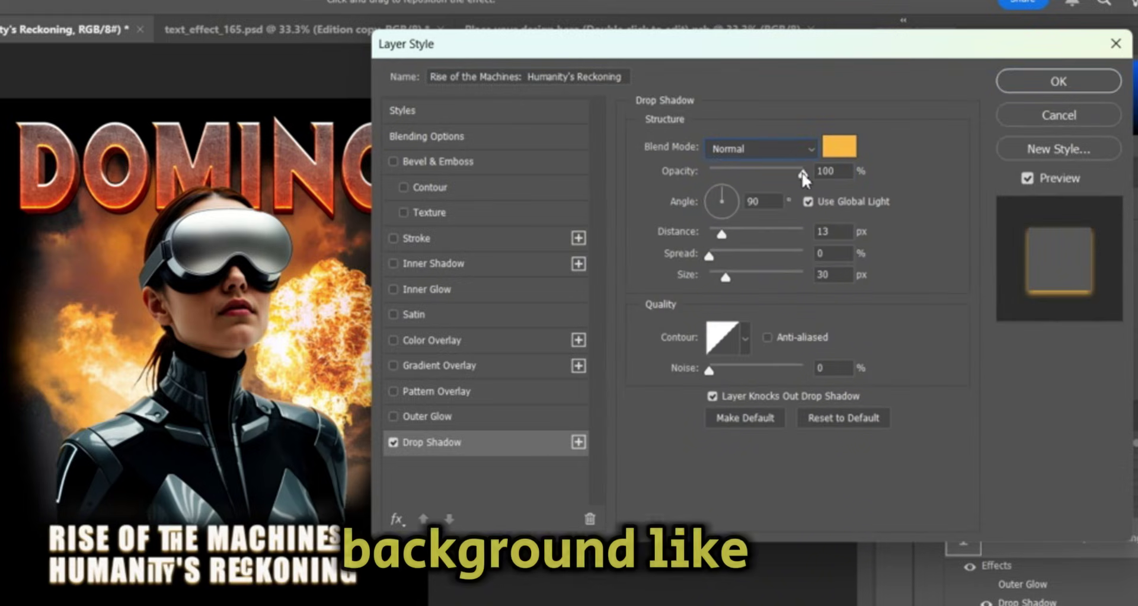
left_click_drag(802, 172, 779, 178)
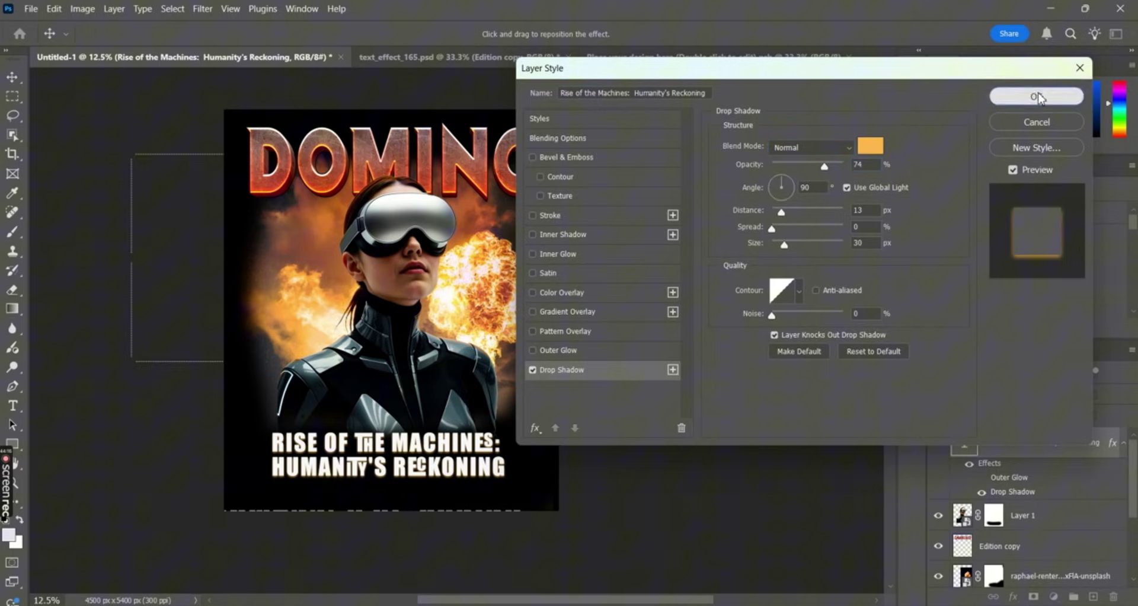
left_click(1058, 81)
Step: Convert the masked figure layer, Layer 1, to a smart object
left_click(1043, 501)
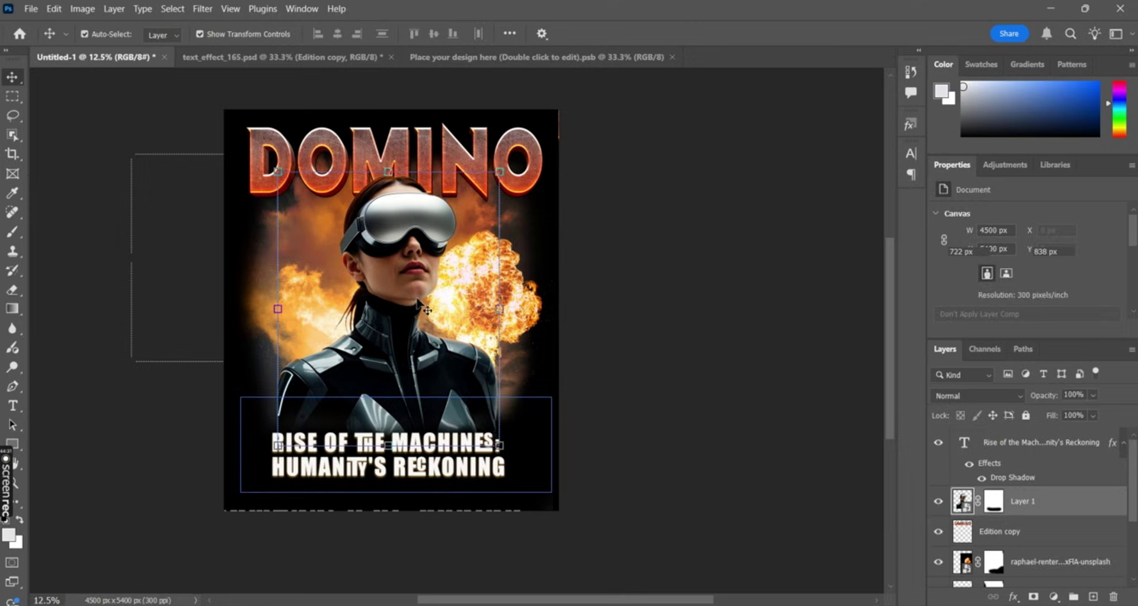
right_click(1061, 501)
right_click(1064, 507)
left_click(961, 386)
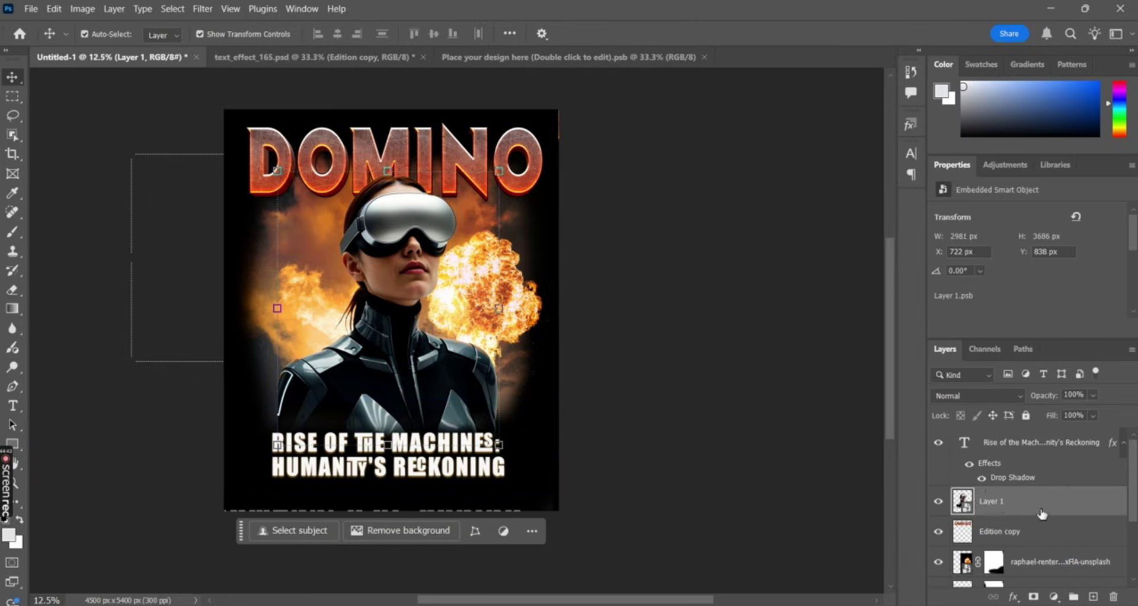
Step: Add a drop shadow to the figure layer, Layer 1, and change the shadow color to black
right_click(1044, 510)
left_click(1025, 199)
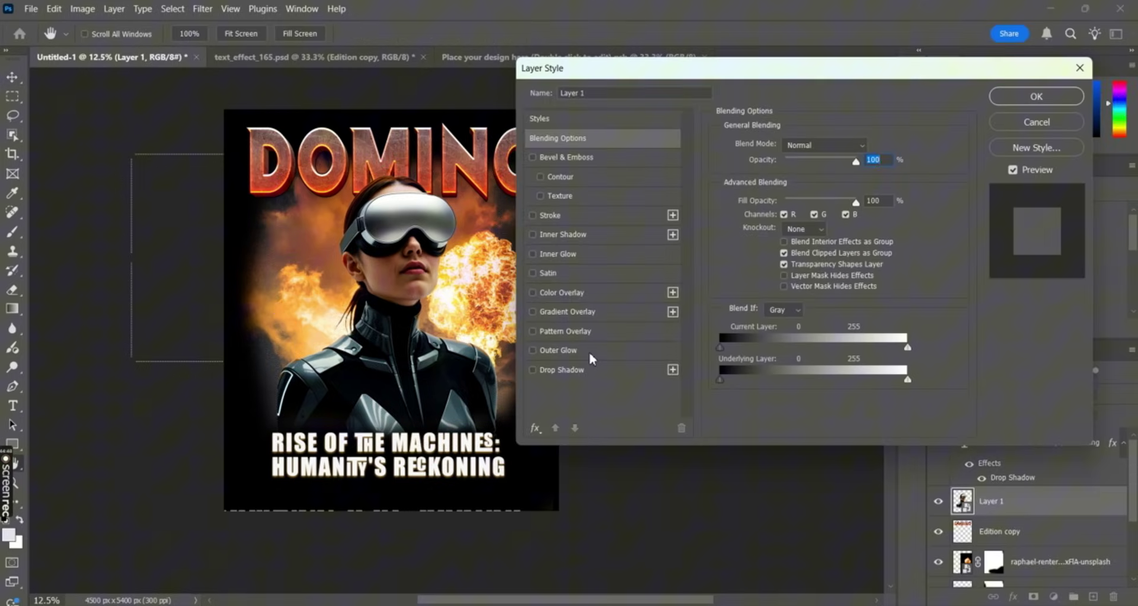
left_click(613, 370)
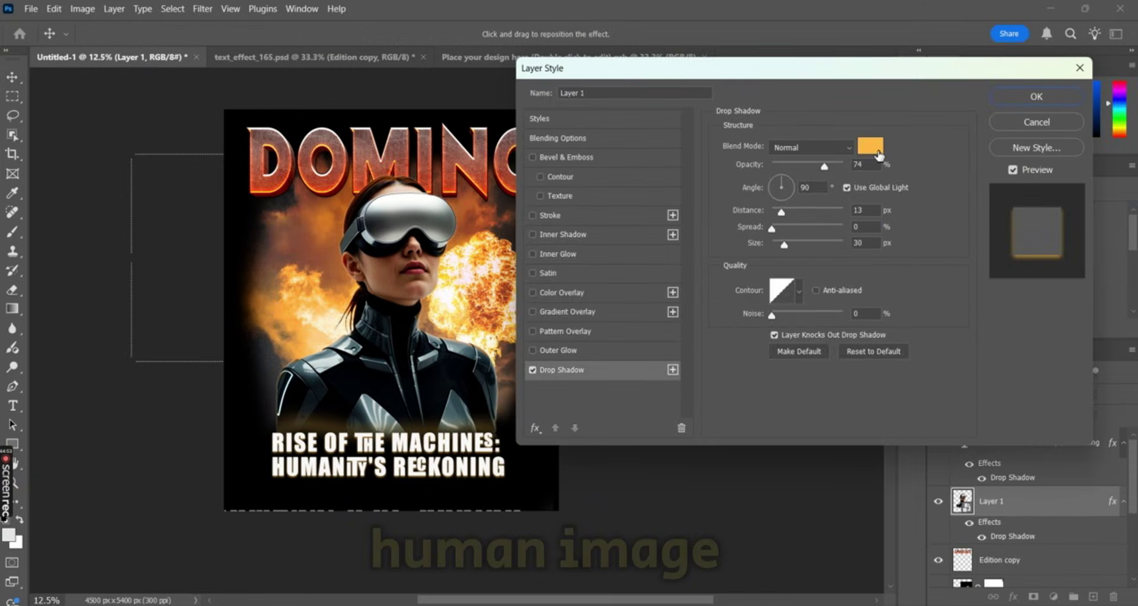
left_click(864, 145)
left_click(686, 338)
left_click_drag(796, 117, 871, 134)
left_click(1090, 160)
Step: Set the figure's drop shadow to 54% opacity, 20 px distance, 0% spread and 180 px size, and apply it
left_click_drag(826, 166, 840, 165)
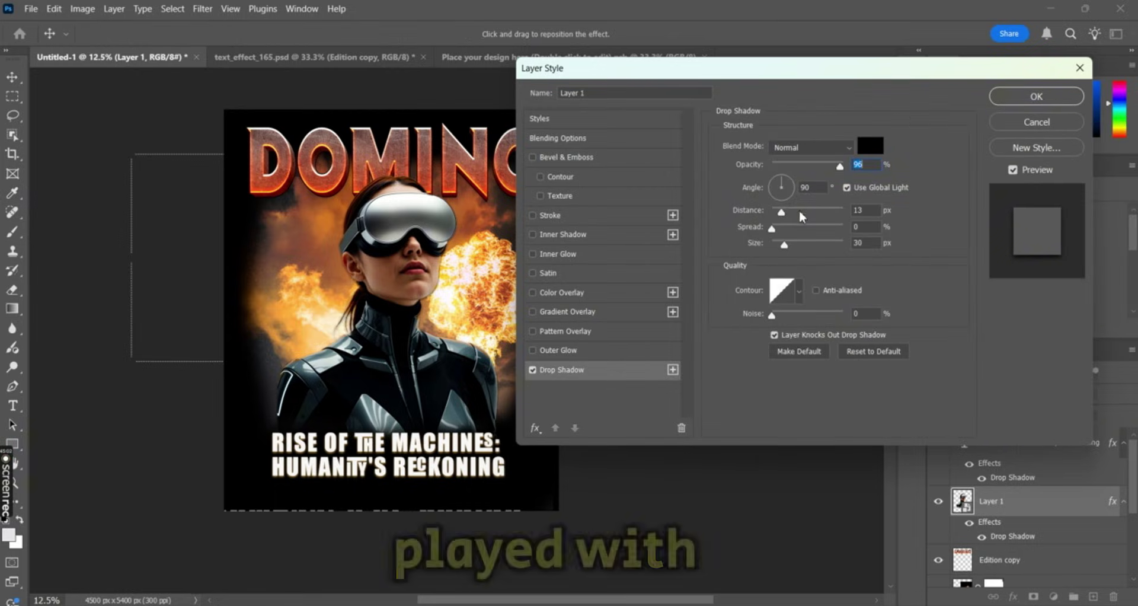
left_click_drag(781, 211, 786, 212)
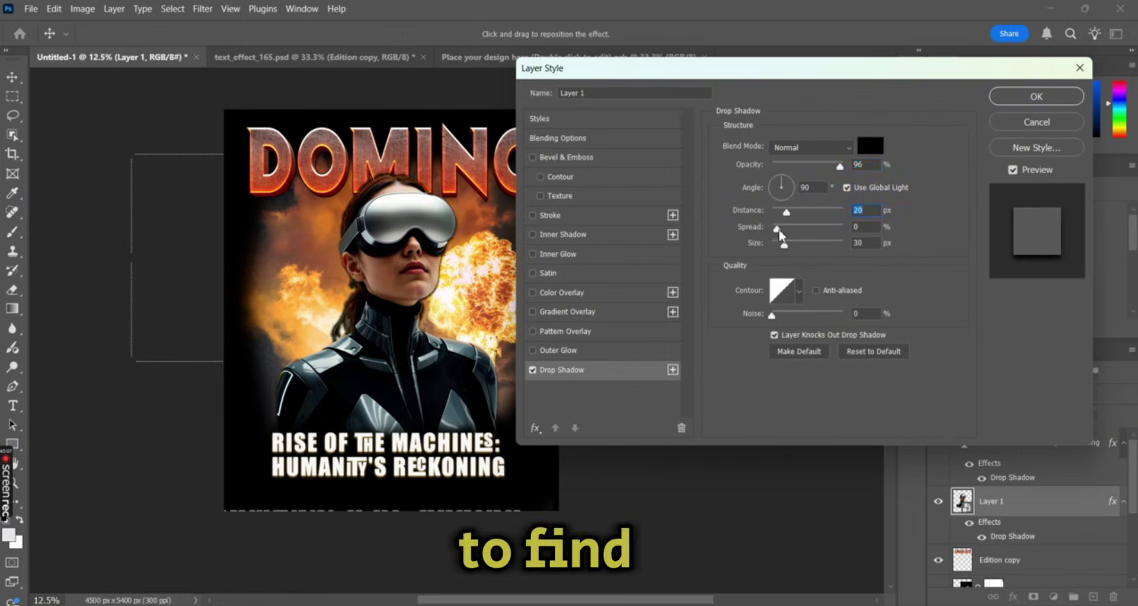
key("Tab")
left_click_drag(839, 167, 810, 167)
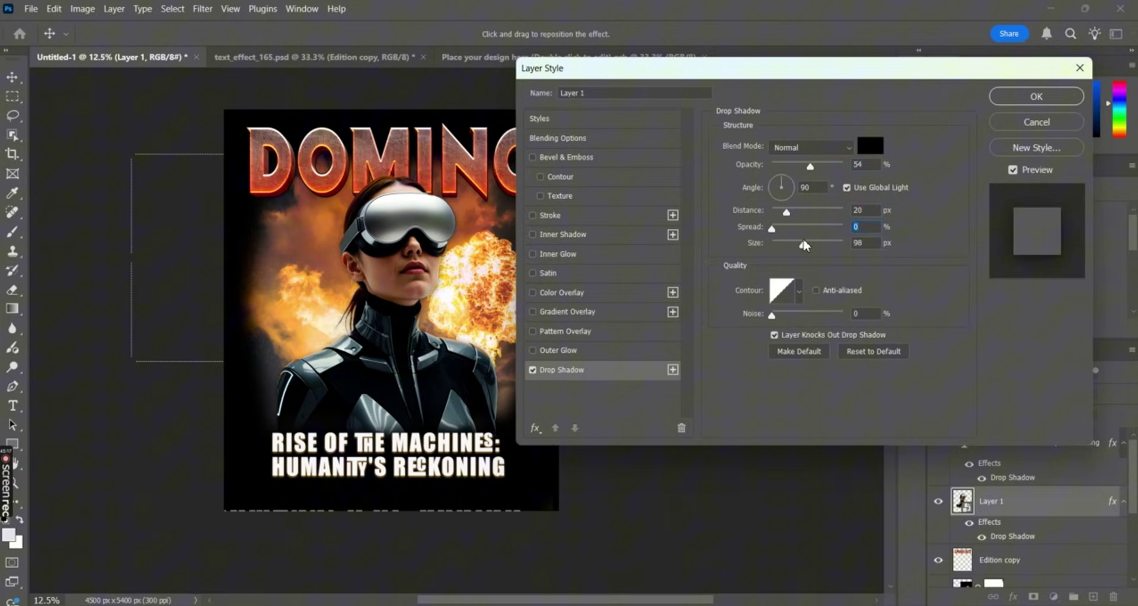
left_click_drag(810, 242, 826, 241)
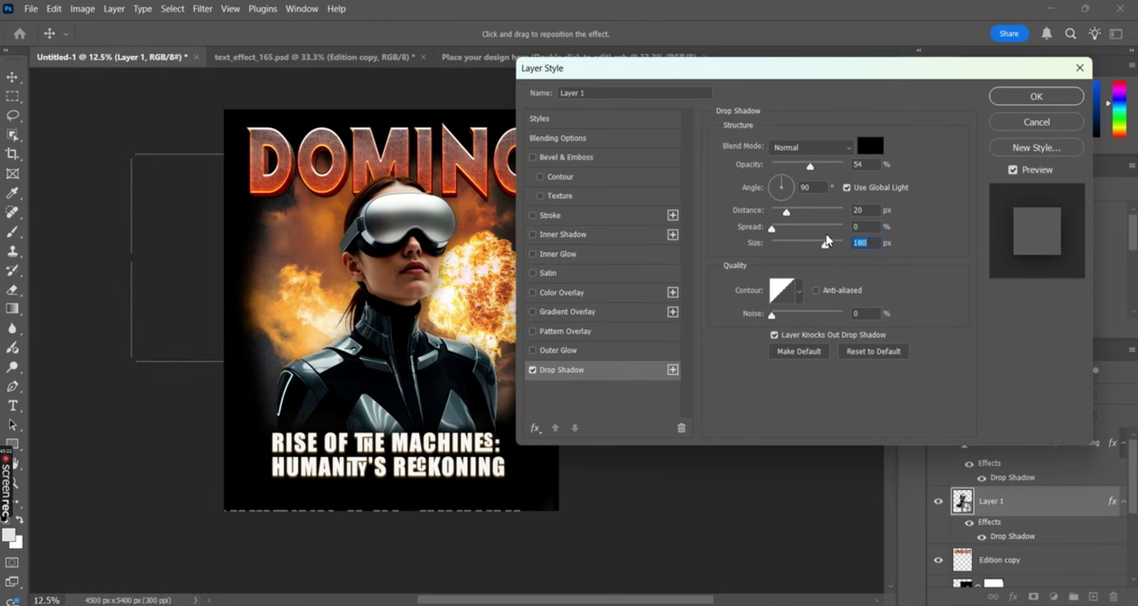
left_click(1054, 97)
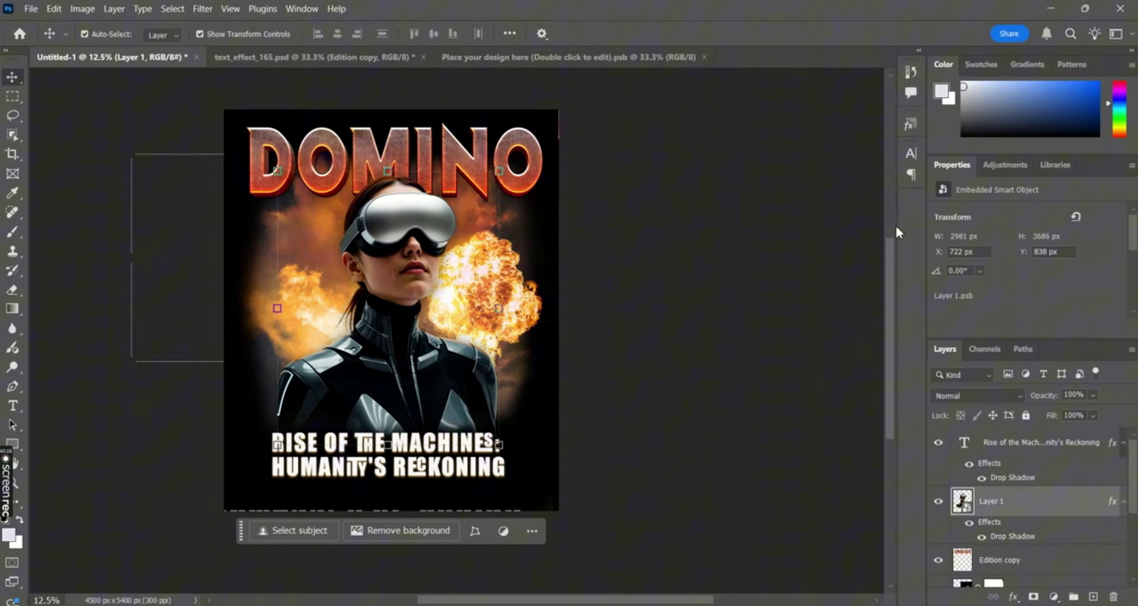
Step: Stamp all visible layers into a new layer above the tagline and hide every layer beneath it
left_click(1044, 455)
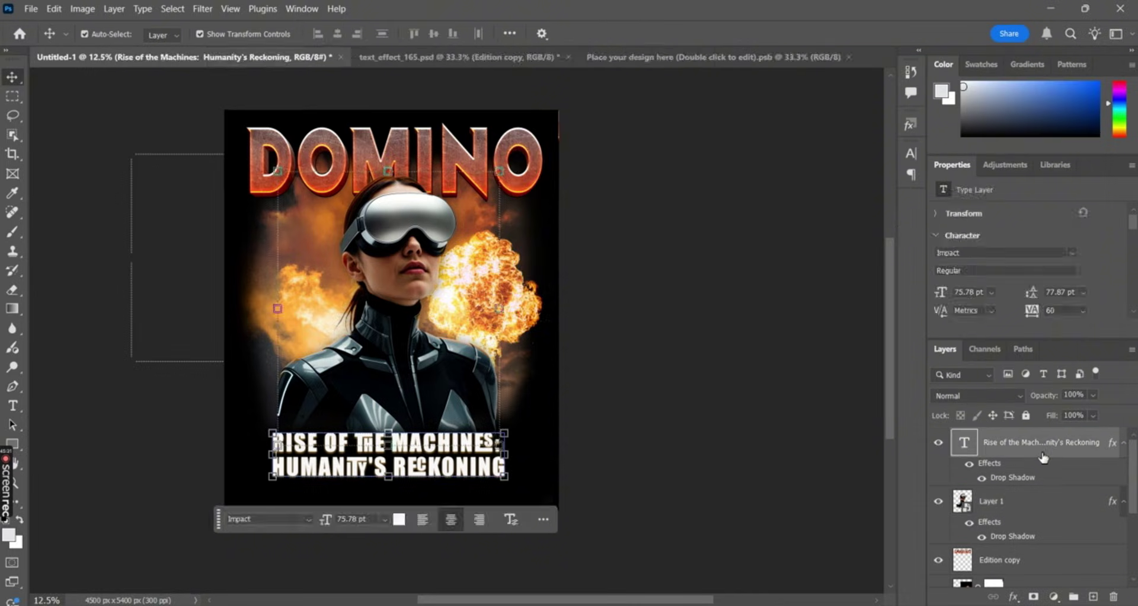
key("ctrl+shift+alt+e")
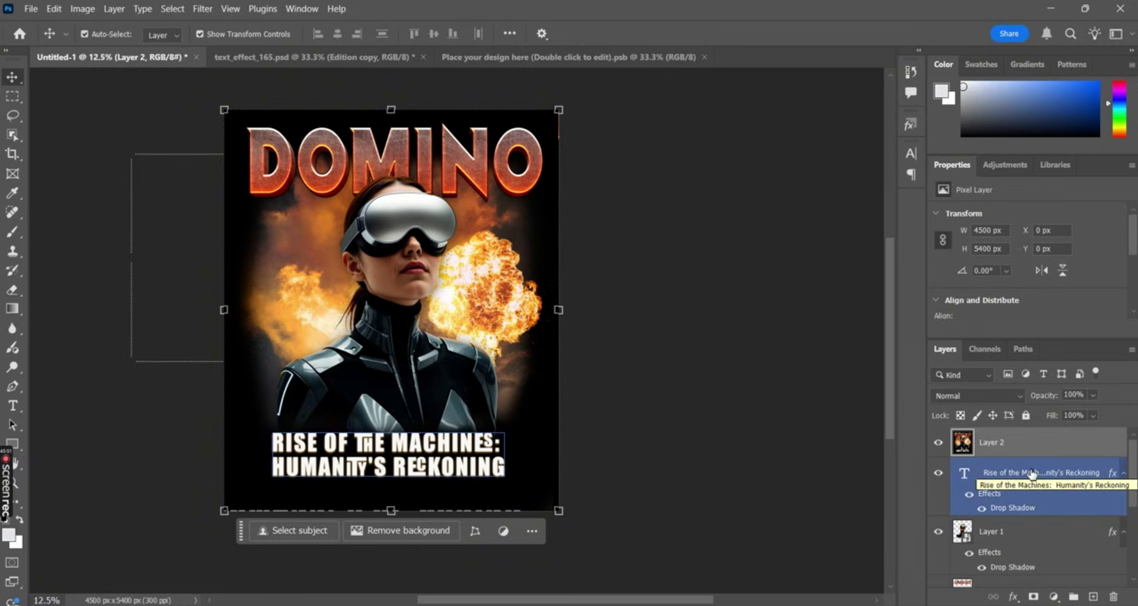
left_click(938, 444, "alt")
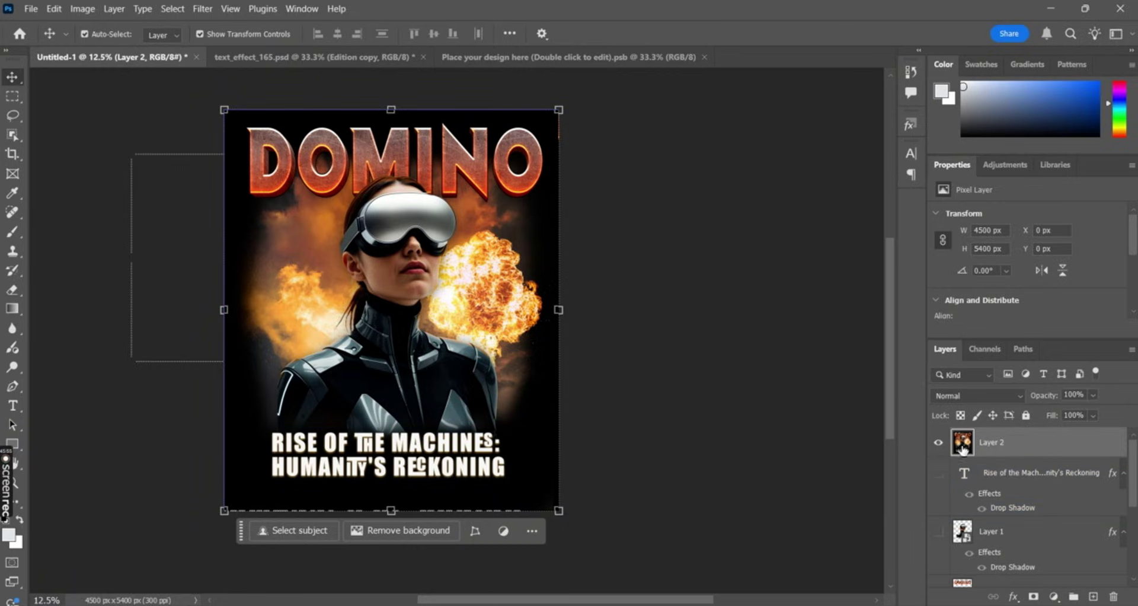
Step: Convert the merged Layer 2 to a smart object and add a Hue/Saturation adjustment above it with saturation -22
left_click(1029, 472)
left_click(1052, 445)
right_click(1052, 445)
left_click(1043, 351)
left_click(1053, 595)
left_click(1059, 455)
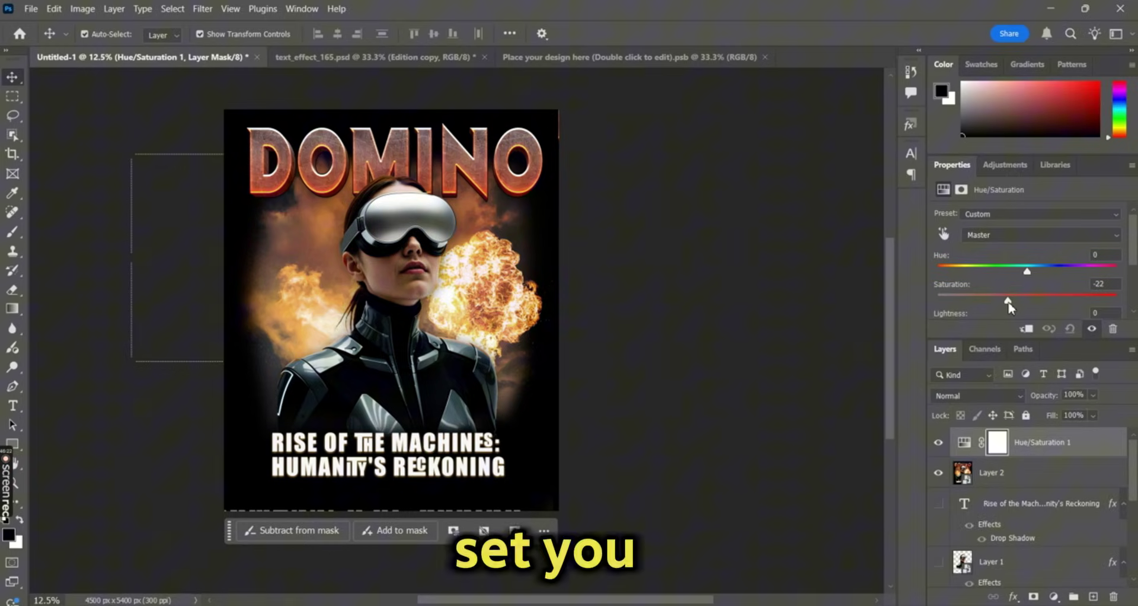
Step: Apply an Add Noise filter to the Layer 2 smart object with an amount of 23.08% and uniform distribution
left_click(1069, 473)
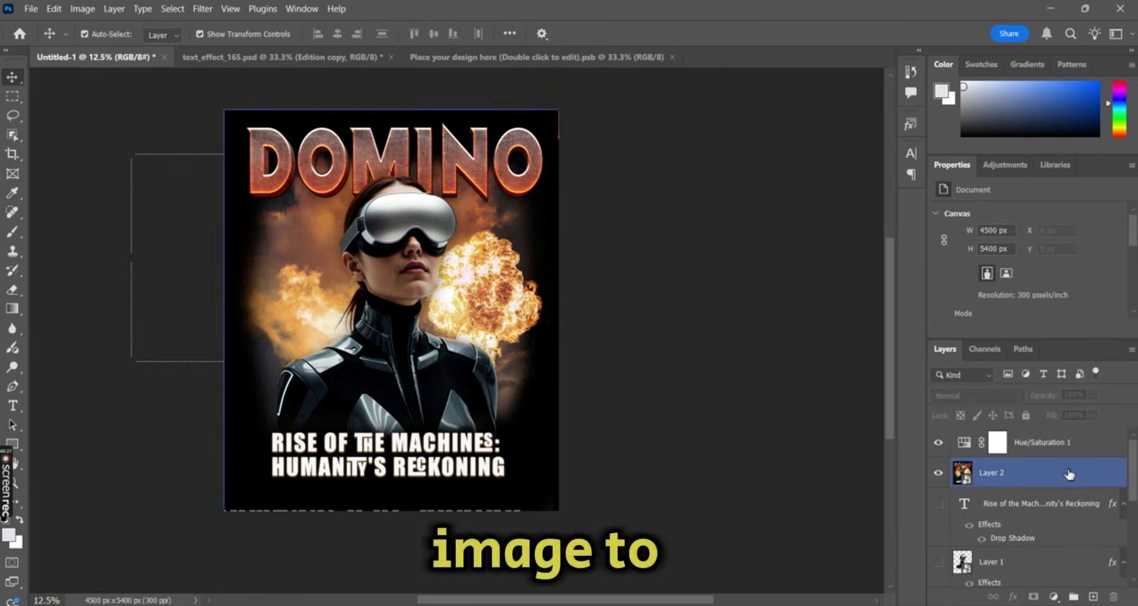
left_click(202, 8)
mouse_move(315, 189)
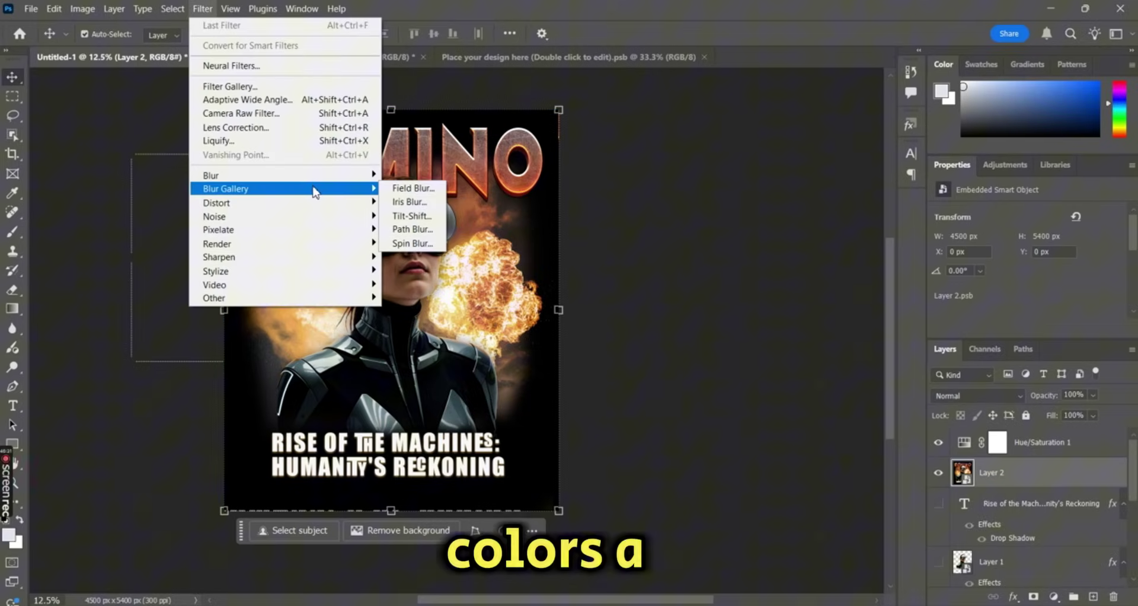
mouse_move(314, 216)
left_click(408, 216)
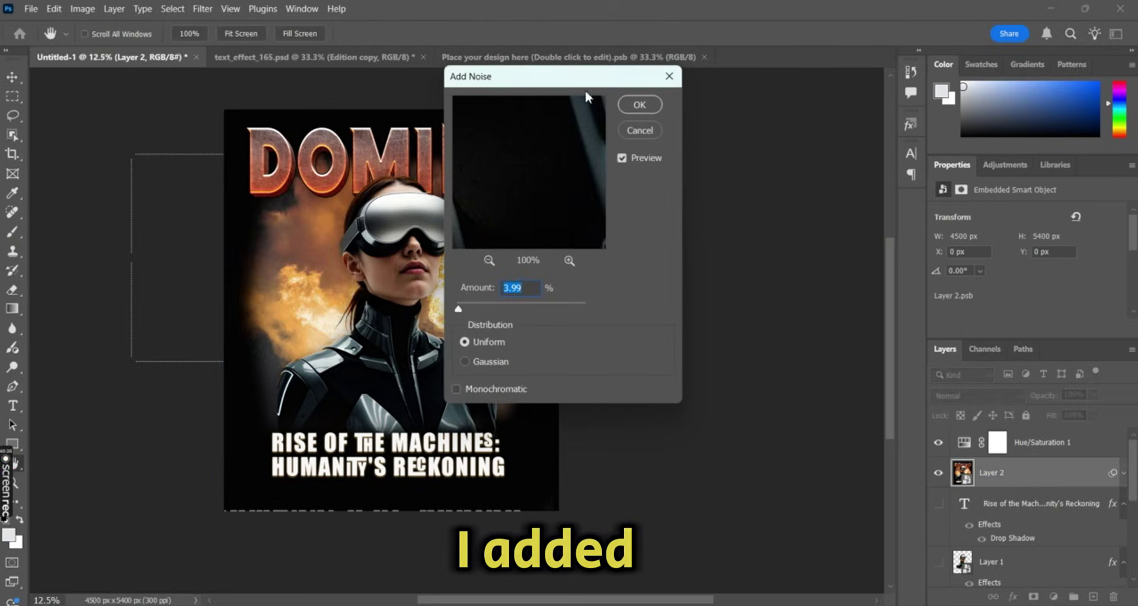
left_click_drag(587, 80, 761, 174)
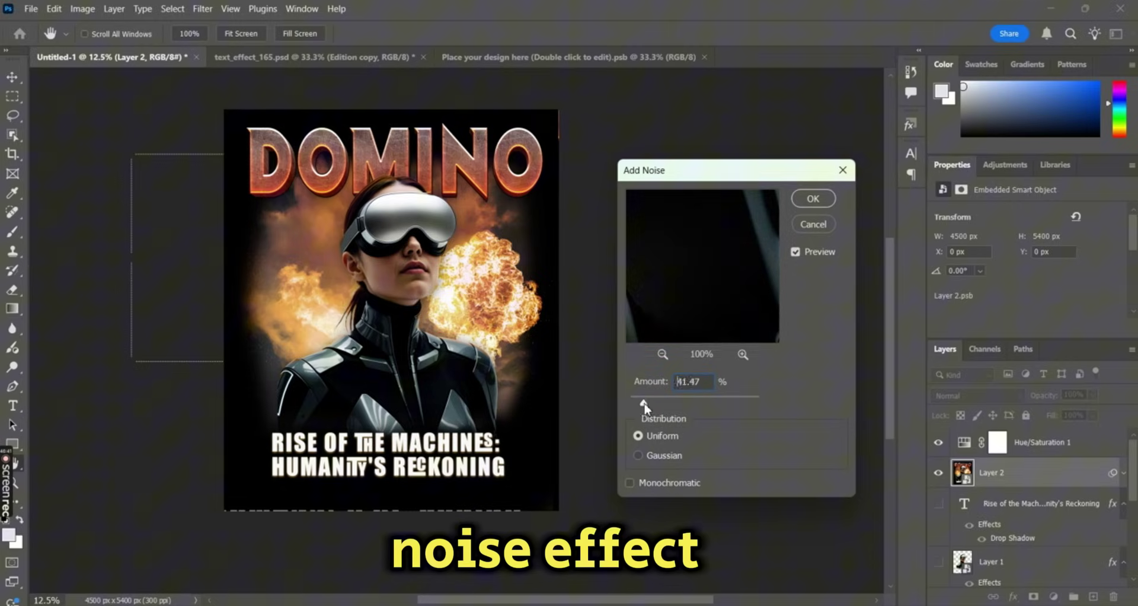
left_click_drag(644, 403, 638, 406)
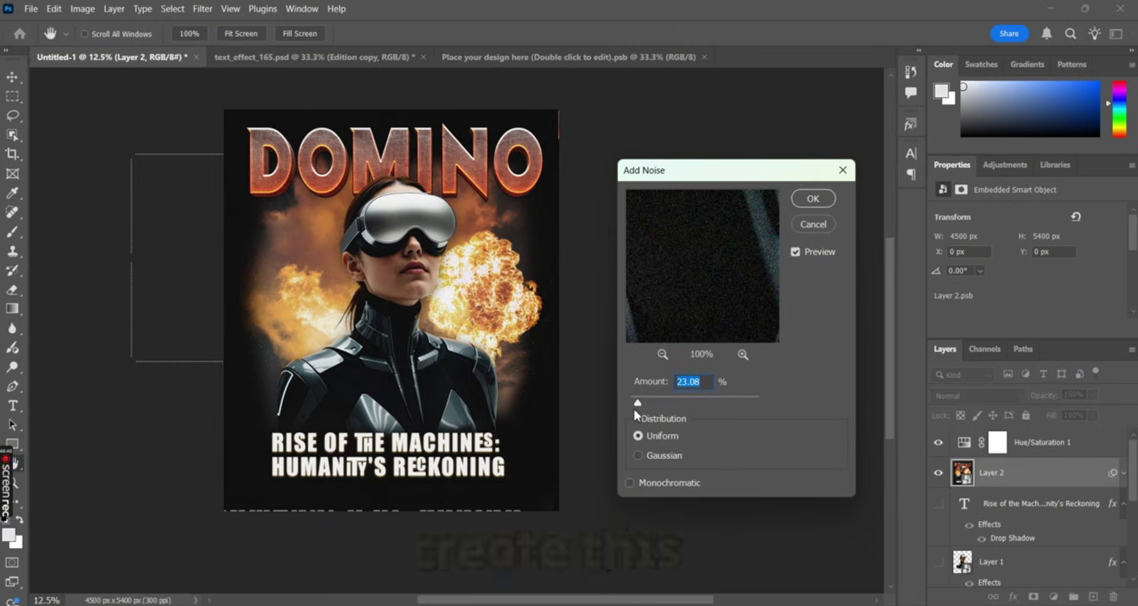
key("ctrl+plus")
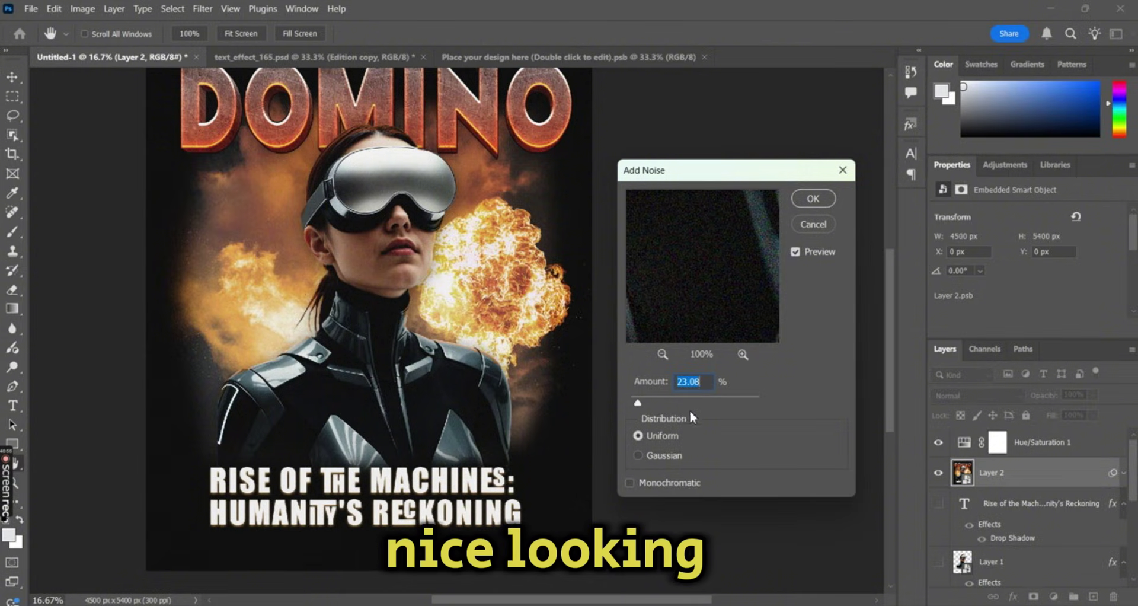
left_click(813, 199)
left_click(774, 301)
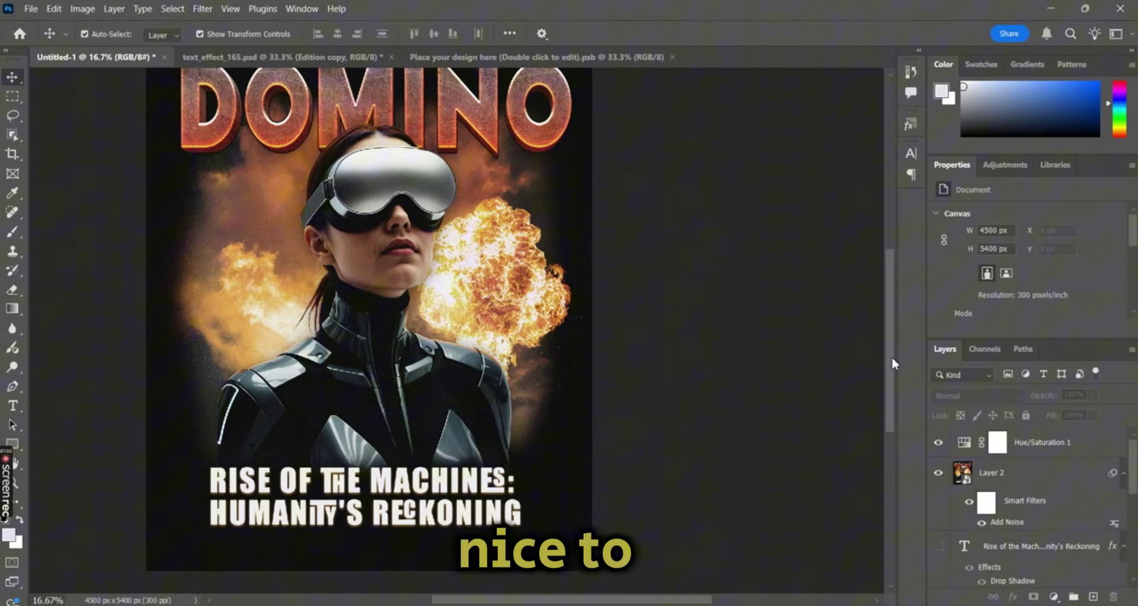
Step: Add a Posterize adjustment layer directly above Layer 2 and set its levels to 6
left_click(1008, 472)
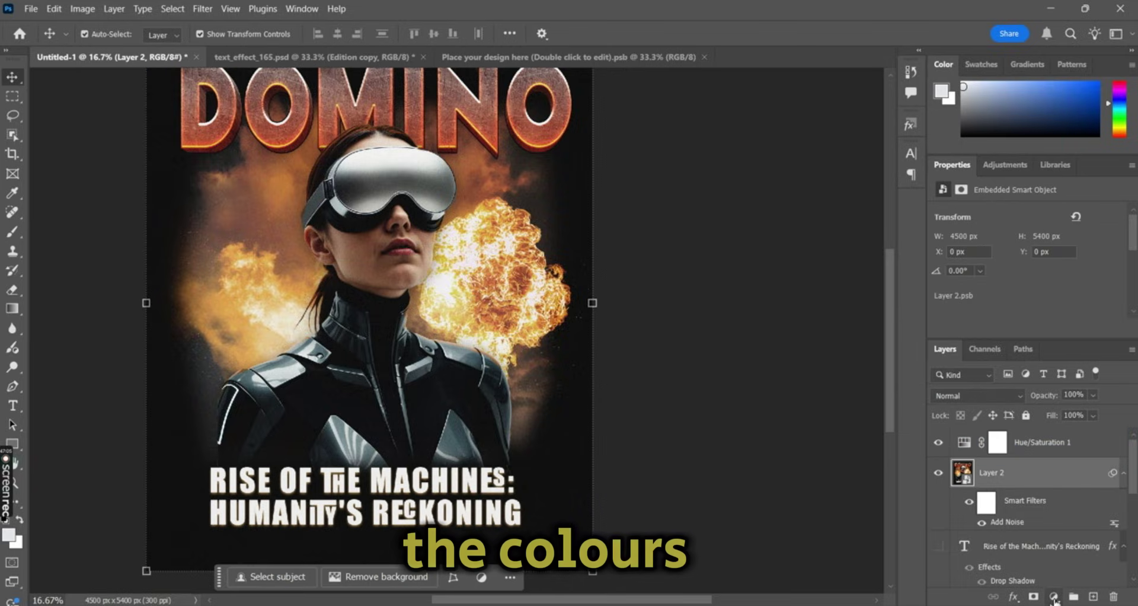
left_click(1053, 597)
left_click(1054, 597)
left_click(1054, 597)
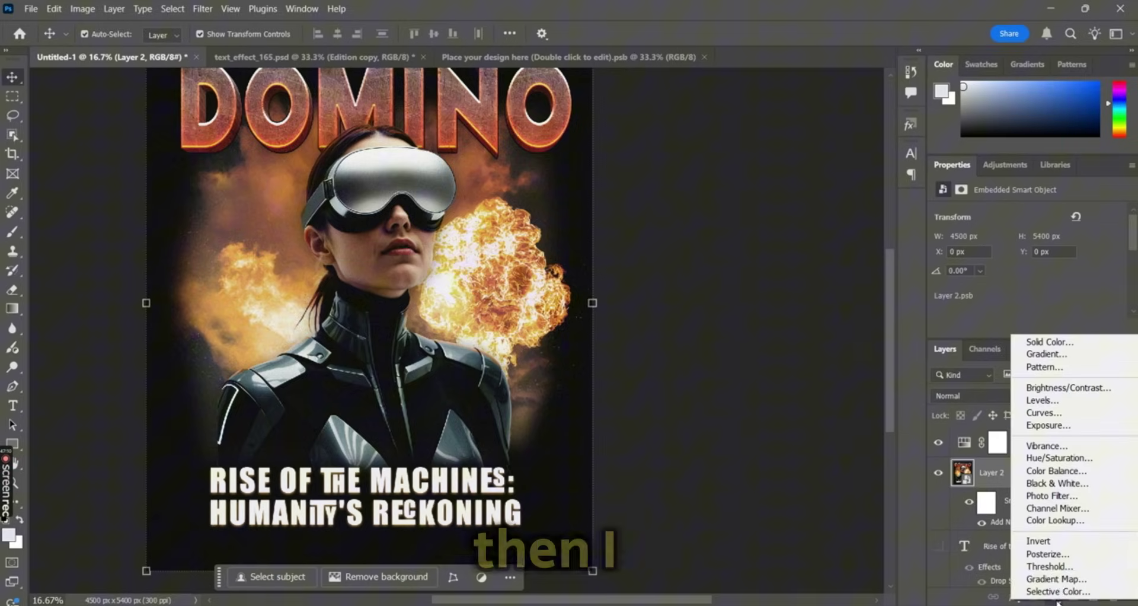
left_click(1048, 554)
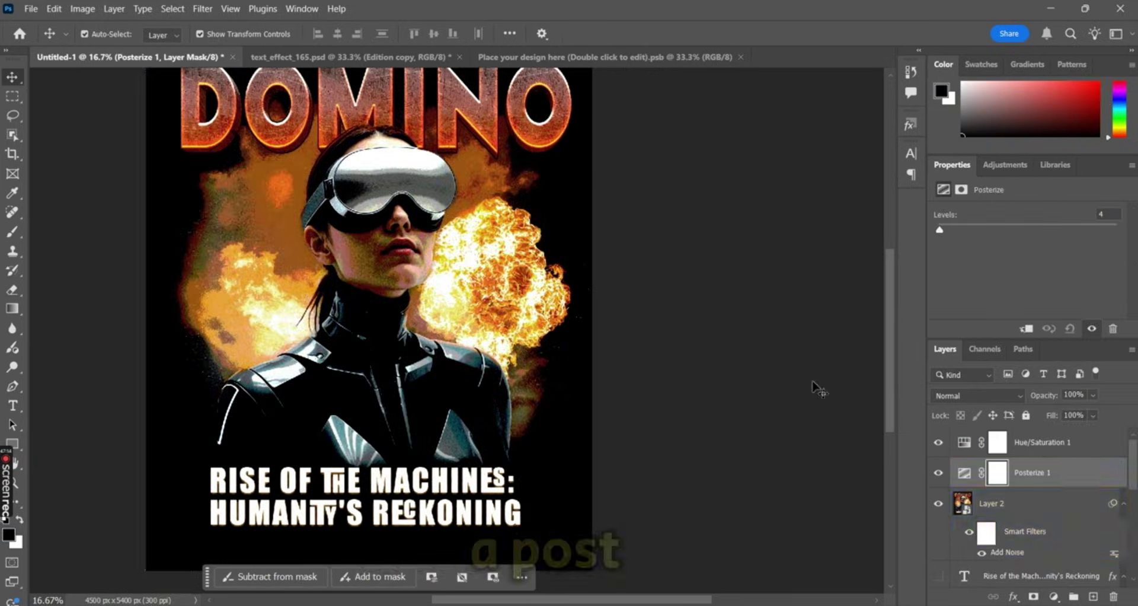
scroll(891, 383, "up", 2)
left_click(1101, 214)
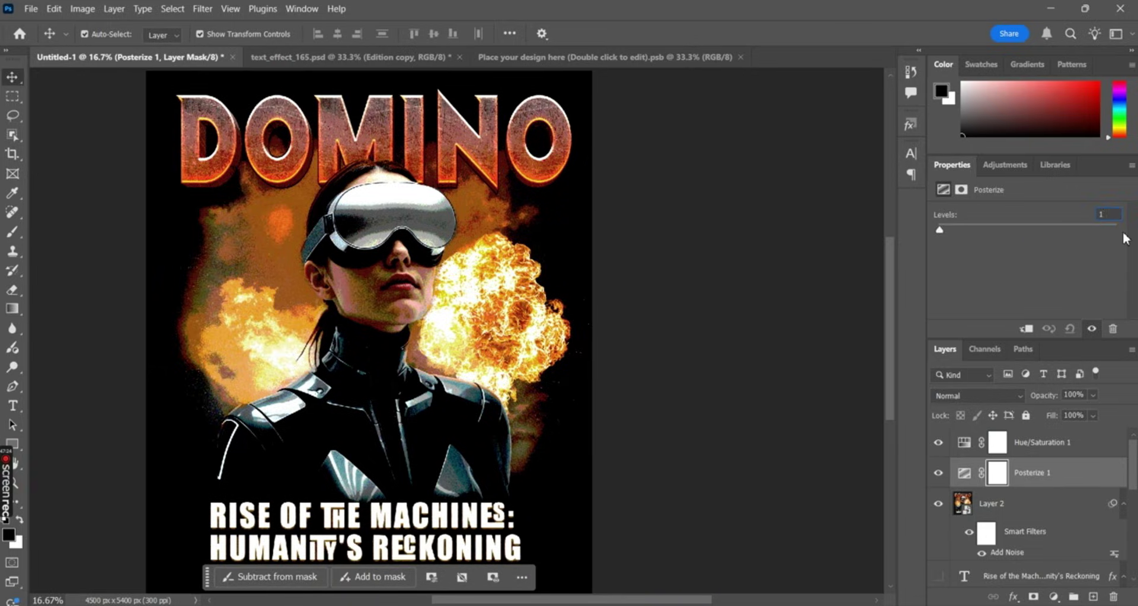
type("6")
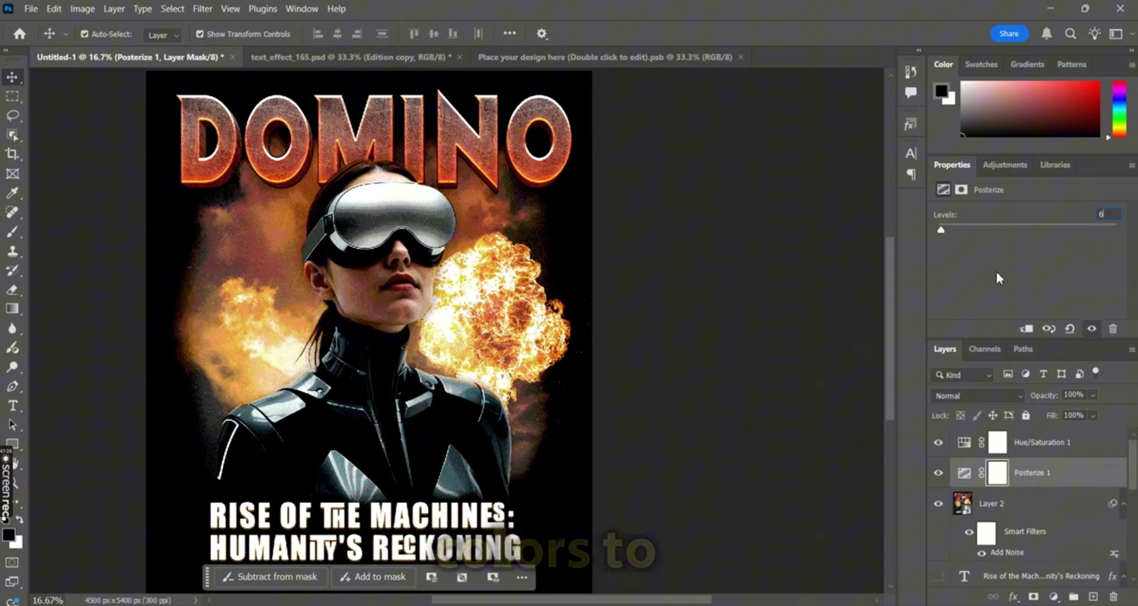
scroll(891, 321, "down", 1)
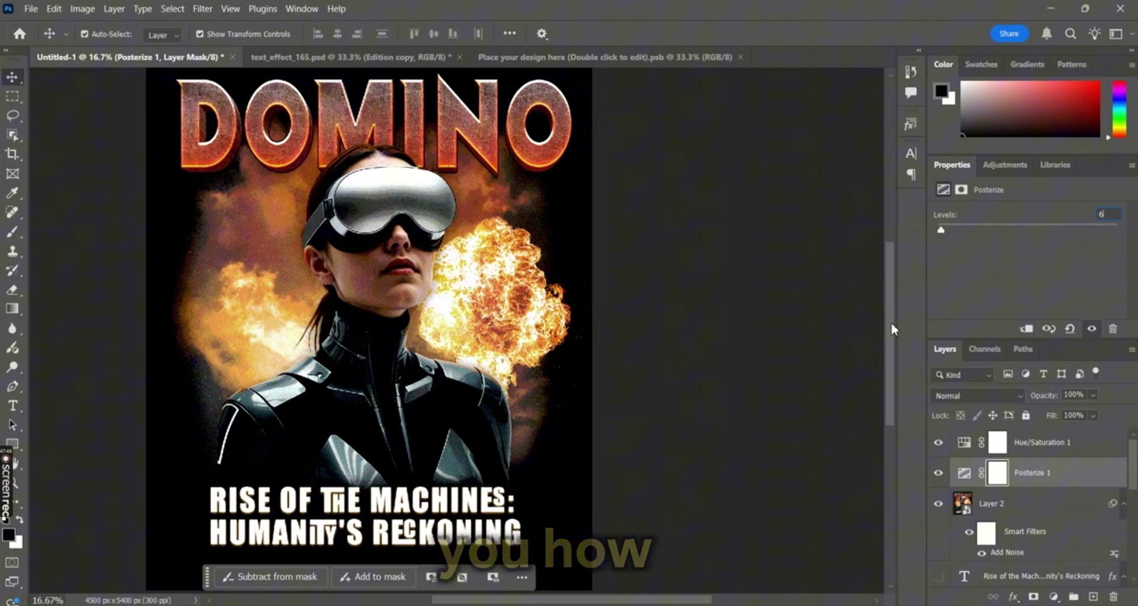
left_click(807, 429)
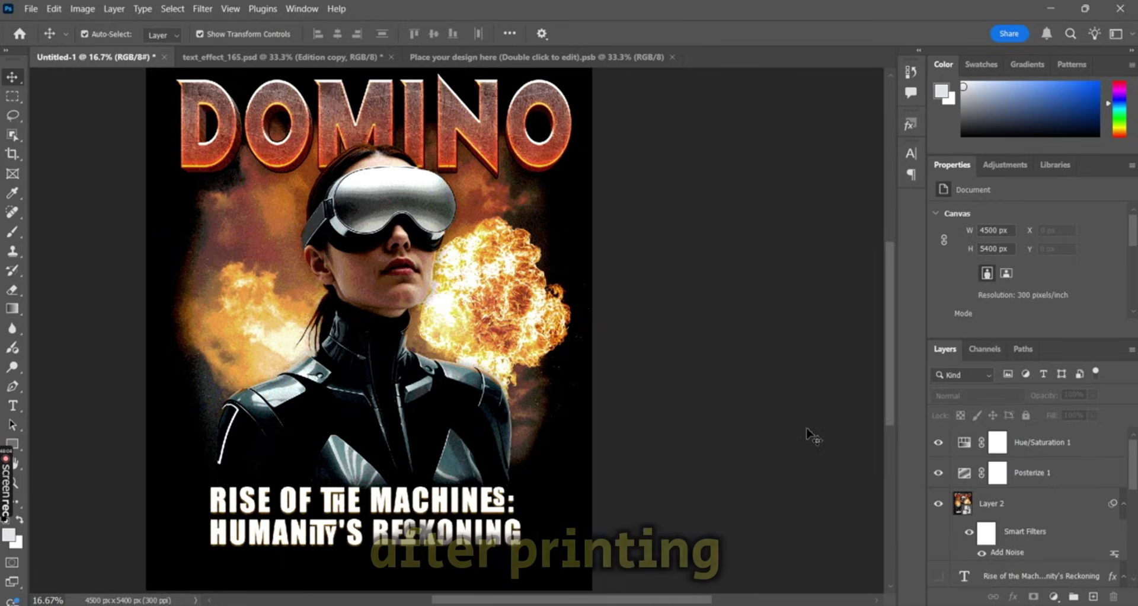
left_click(1054, 596)
left_click(1058, 400)
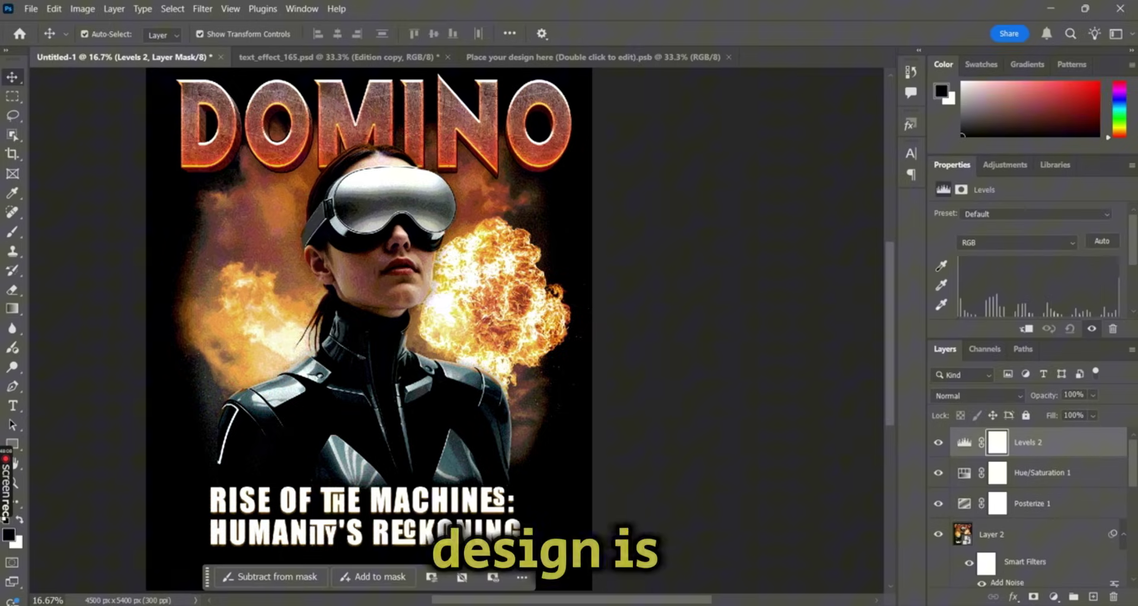
scroll(1101, 288, "down", 3)
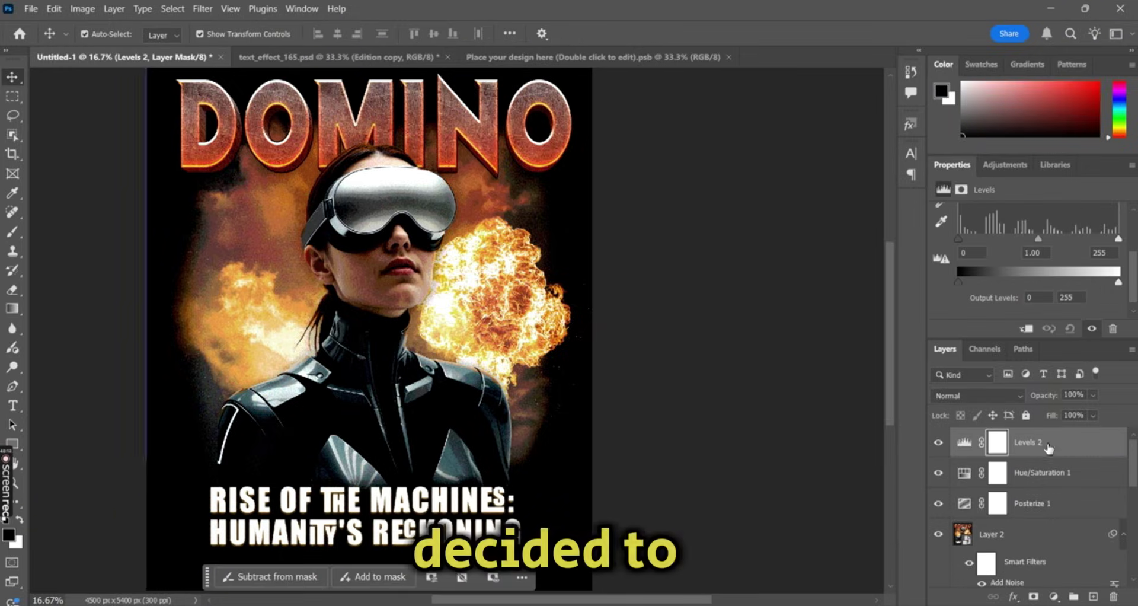
key("ctrl+z")
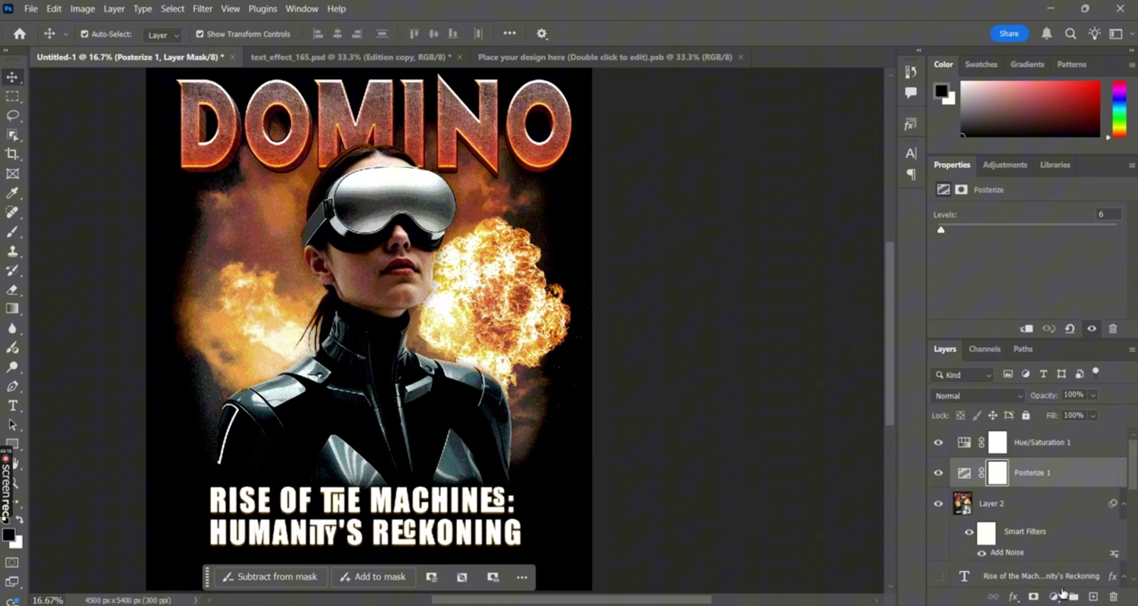
Step: Add a Curves adjustment above the Posterize layer, slightly lowering the curve in the shadows and adding an upper point at input 169, output 158
left_click(1054, 596)
left_click(1057, 402)
scroll(1061, 300, "down", 2)
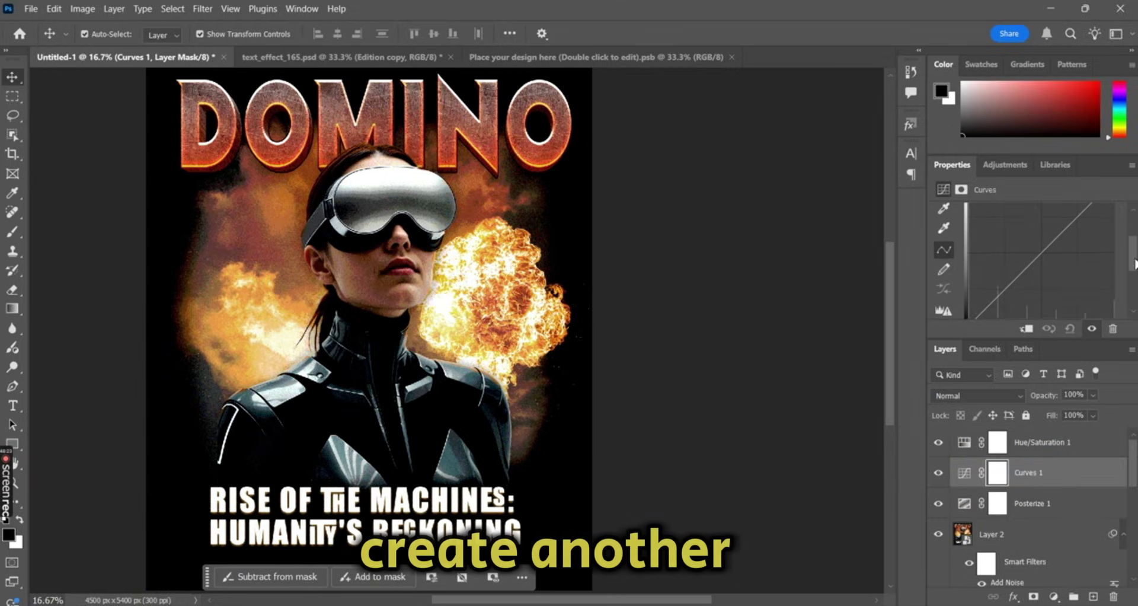
left_click_drag(1005, 291, 1013, 287)
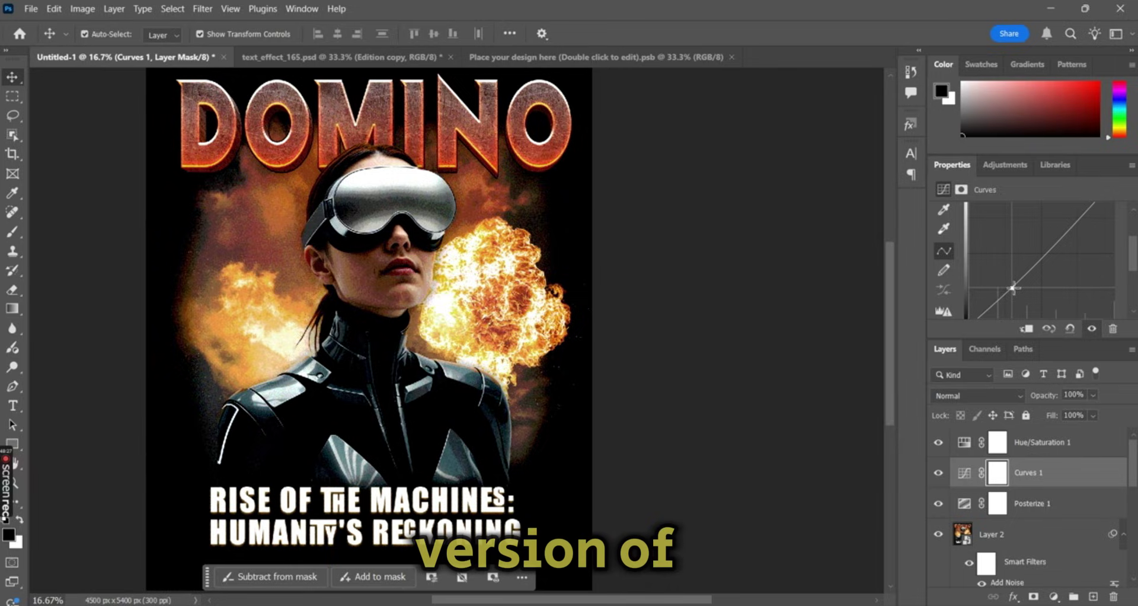
left_click(1064, 236)
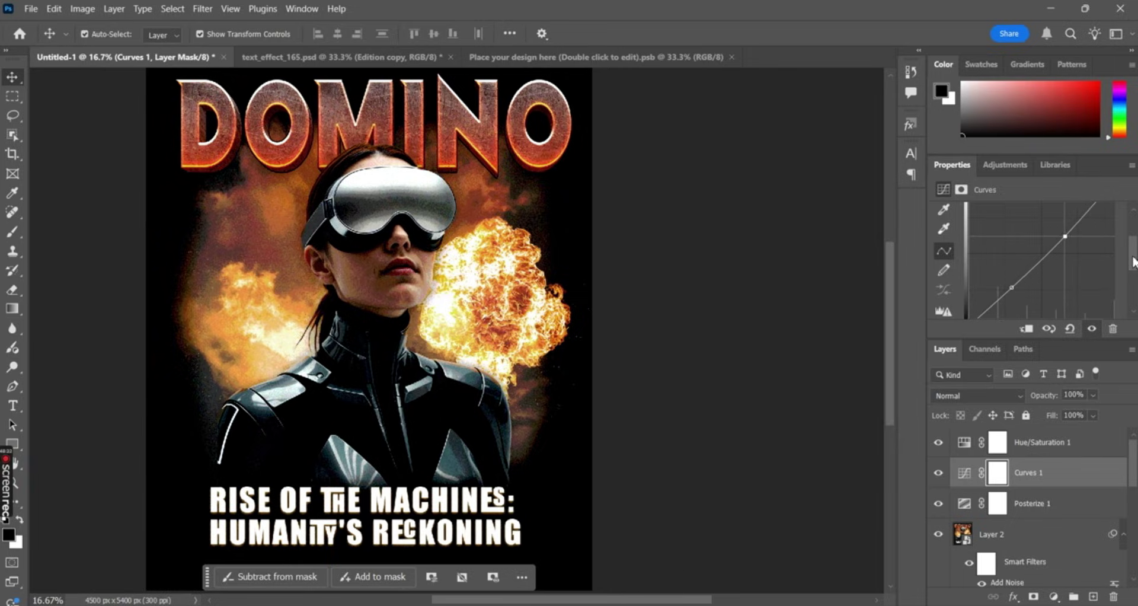
left_click_drag(1133, 262, 1133, 304)
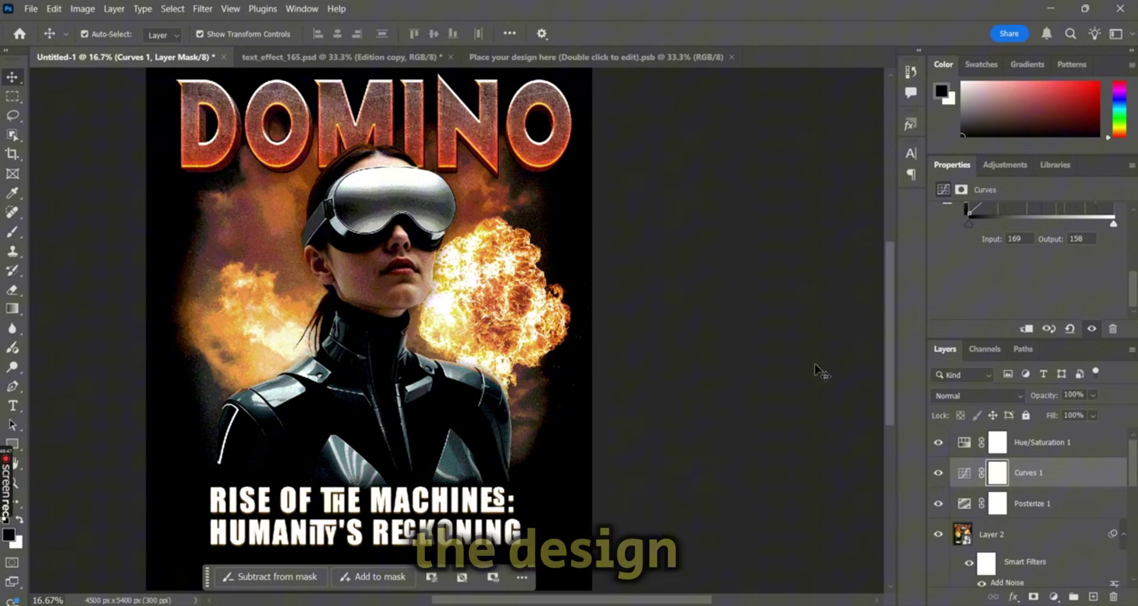
Step: Group Layer 2 with its Posterize, Curves and Hue/Saturation adjustment layers
left_click(1043, 534)
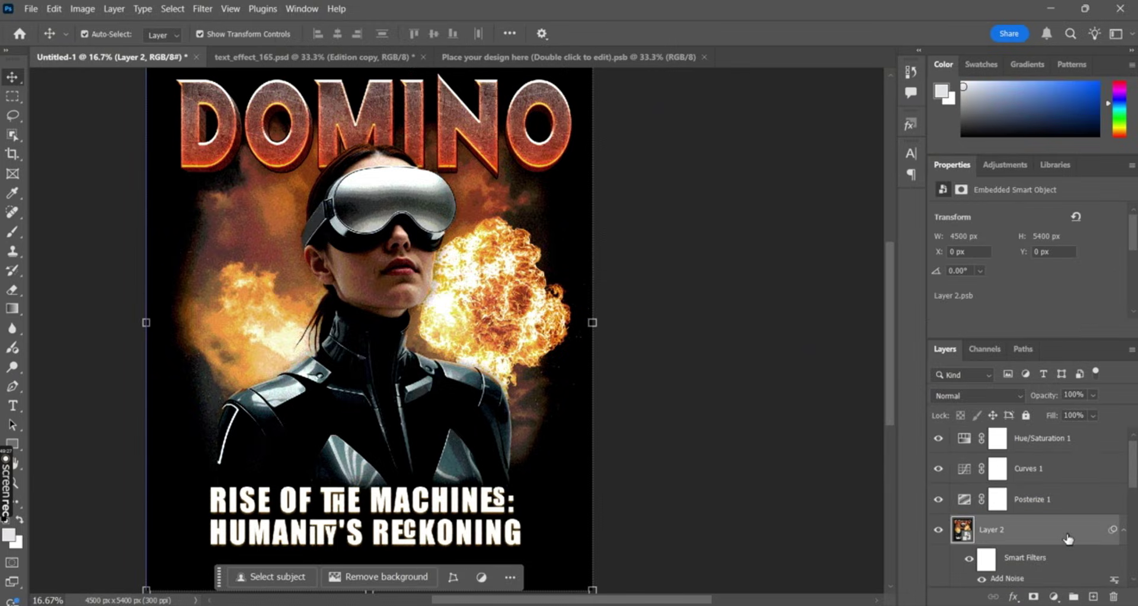
left_click(1062, 440, "shift")
key("ctrl+g")
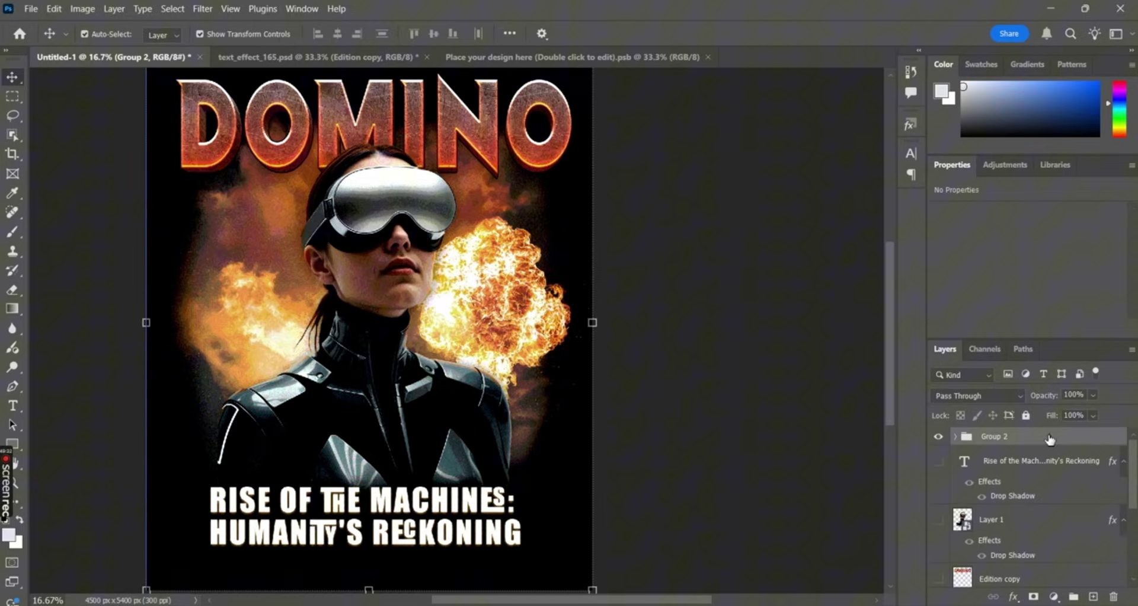
Step: Add a Gradient Map adjustment layer above Group 2 and load the Orange_05 gradient preset into it
left_click(1055, 596)
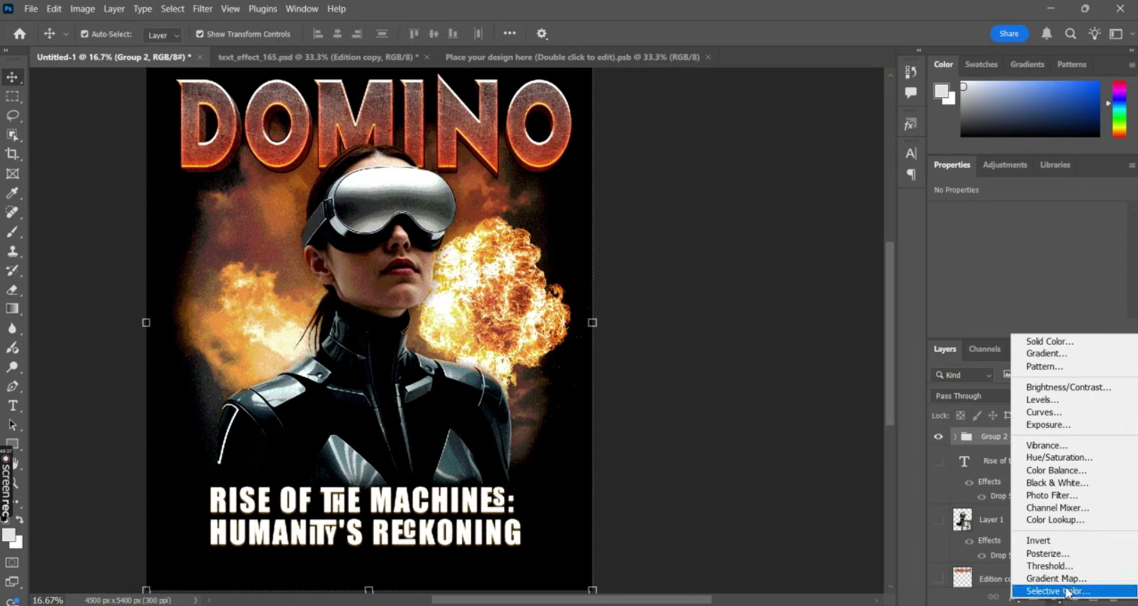
left_click(1056, 578)
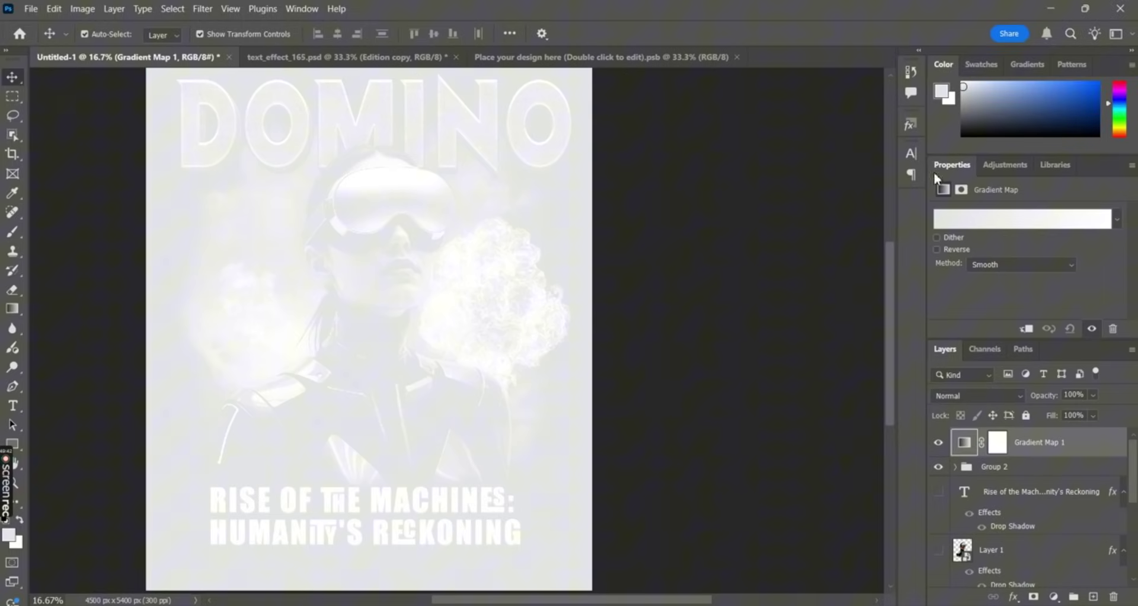
left_click(990, 220)
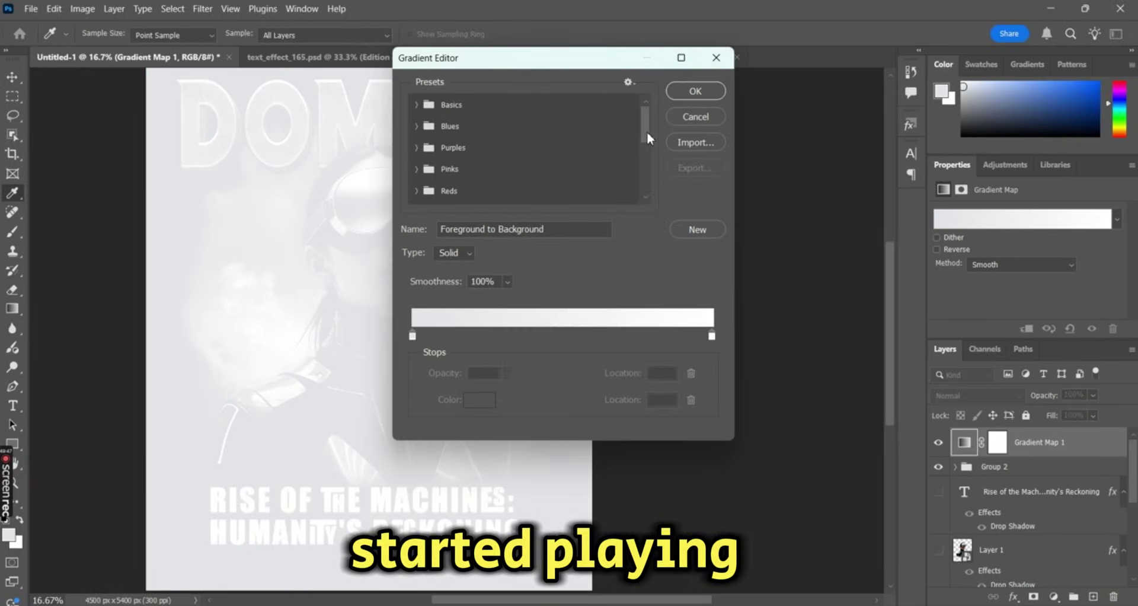
left_click_drag(645, 132, 646, 148)
left_click(416, 180)
scroll(589, 158, "down", 1)
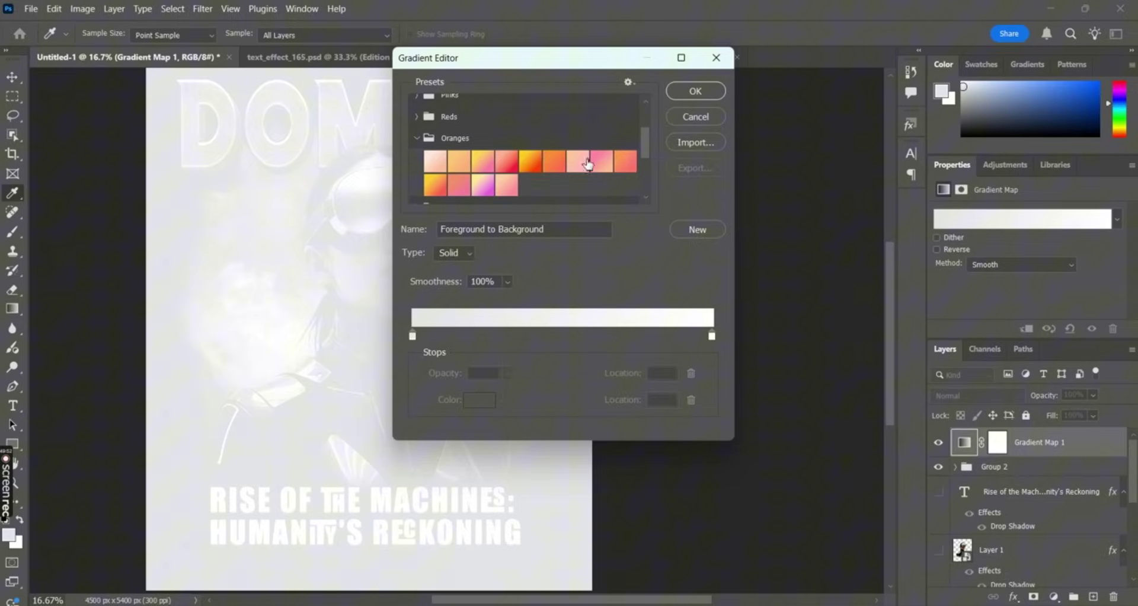
left_click(530, 161)
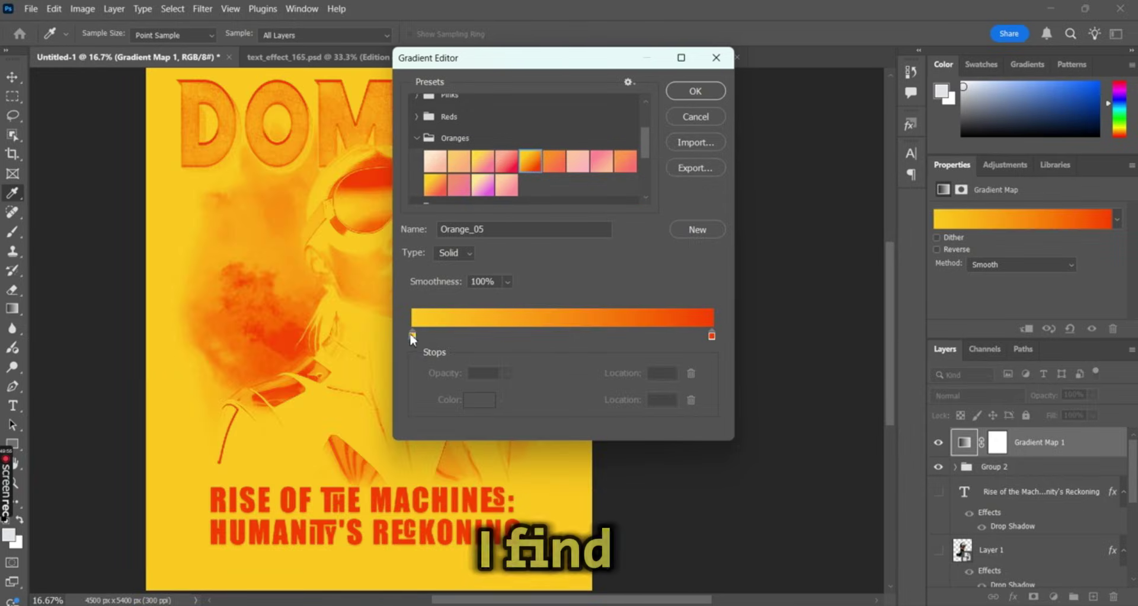
Step: Recolor the gradient's end stops, setting the start stop to black #000000 and the end stop to white #ffffff
left_click(413, 336)
left_click(477, 400)
left_click(747, 354)
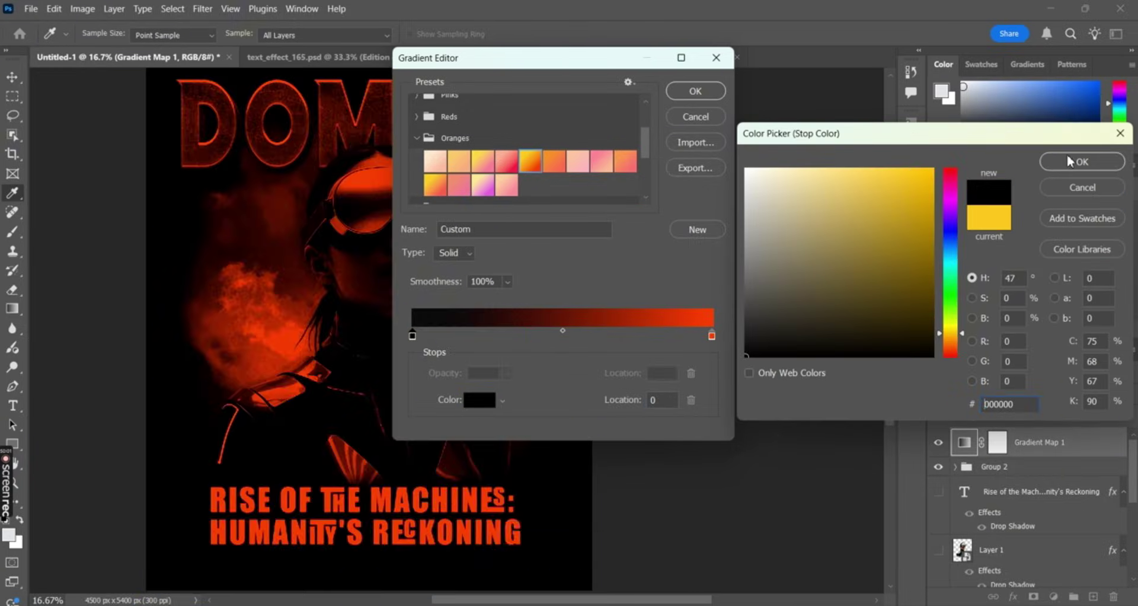
left_click(1070, 162)
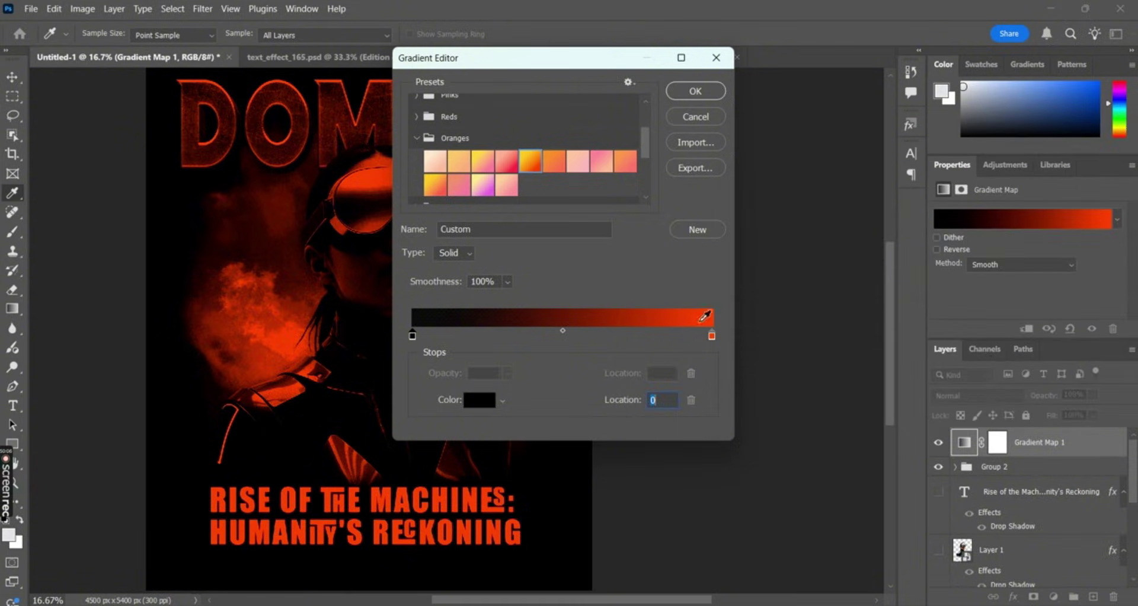
left_click(712, 335)
left_click(480, 399)
left_click_drag(799, 175, 738, 166)
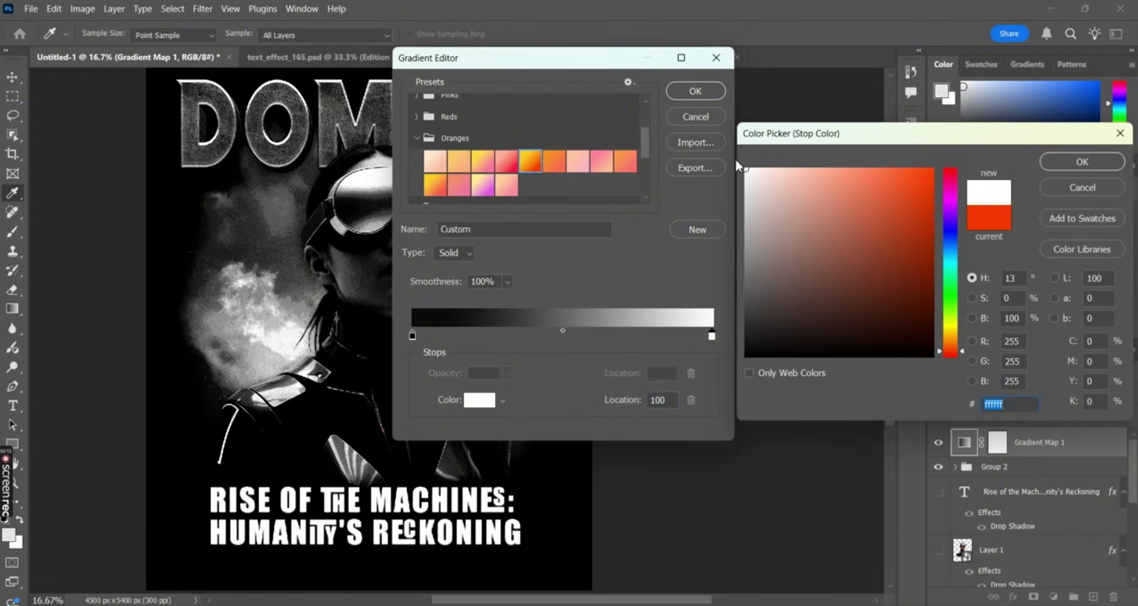
left_click(1082, 162)
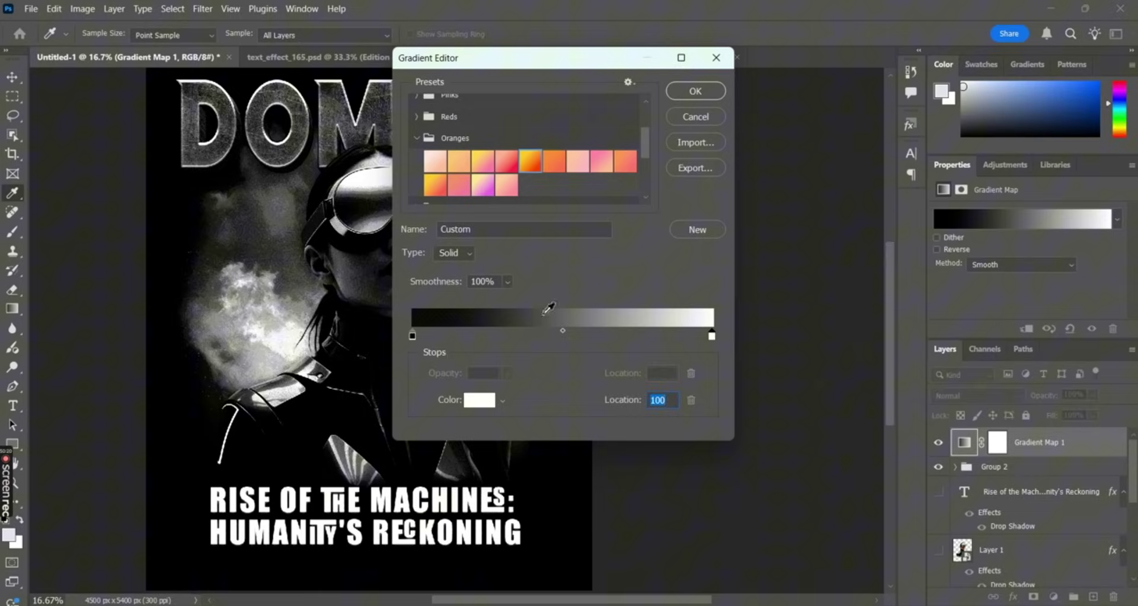
Step: Add reddish-orange middle stops to the gradient and recolor the one at location 57 to bright orange #f77604
left_click(495, 320)
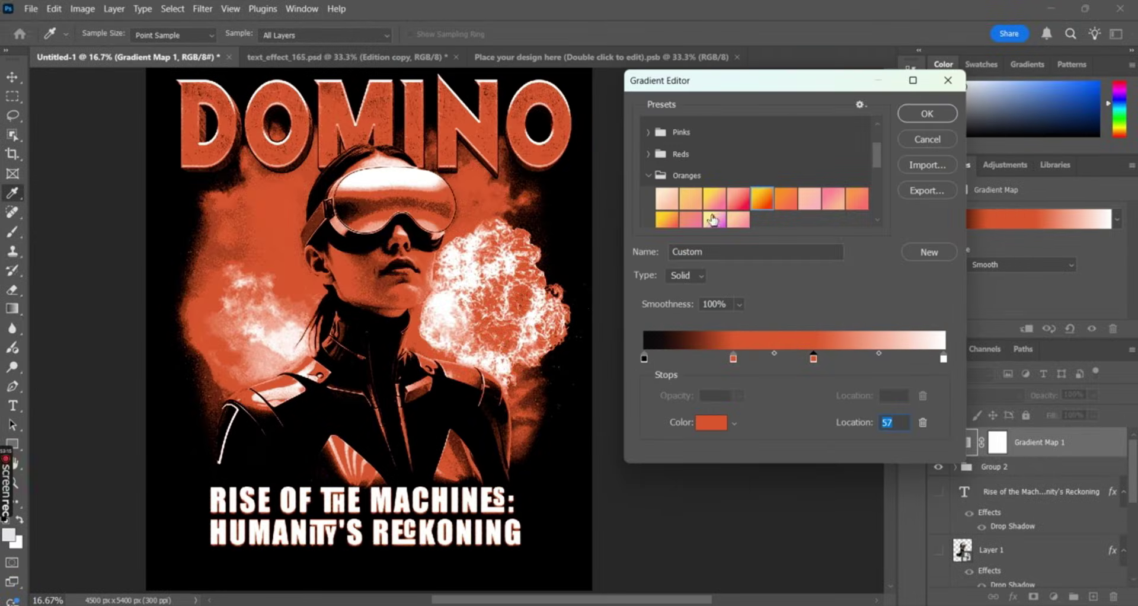
double_click(813, 357)
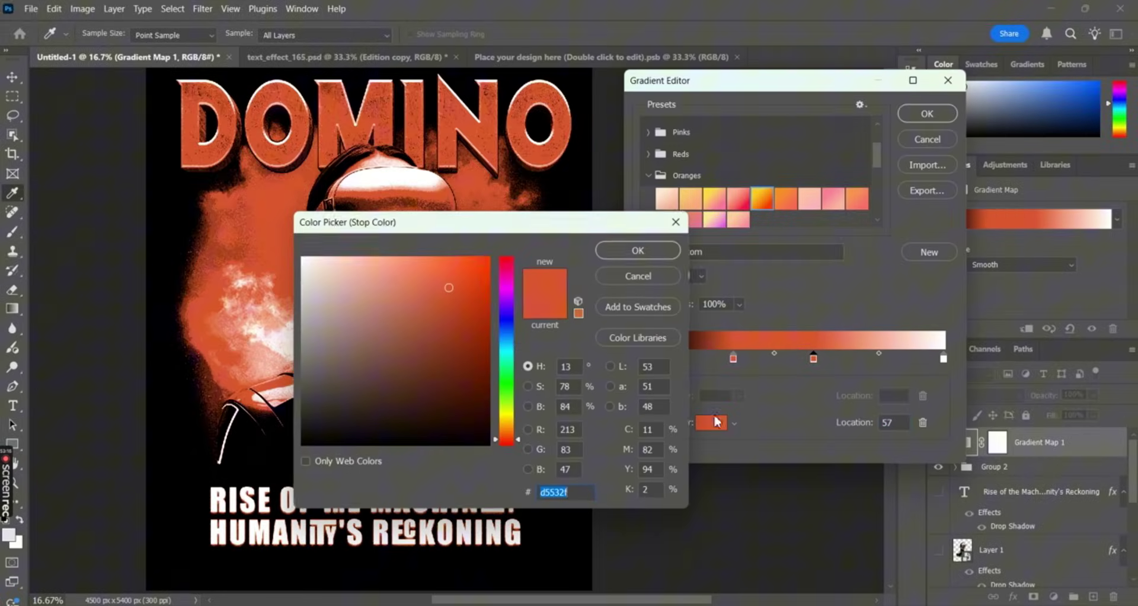
left_click_drag(517, 433, 518, 428)
left_click(638, 250)
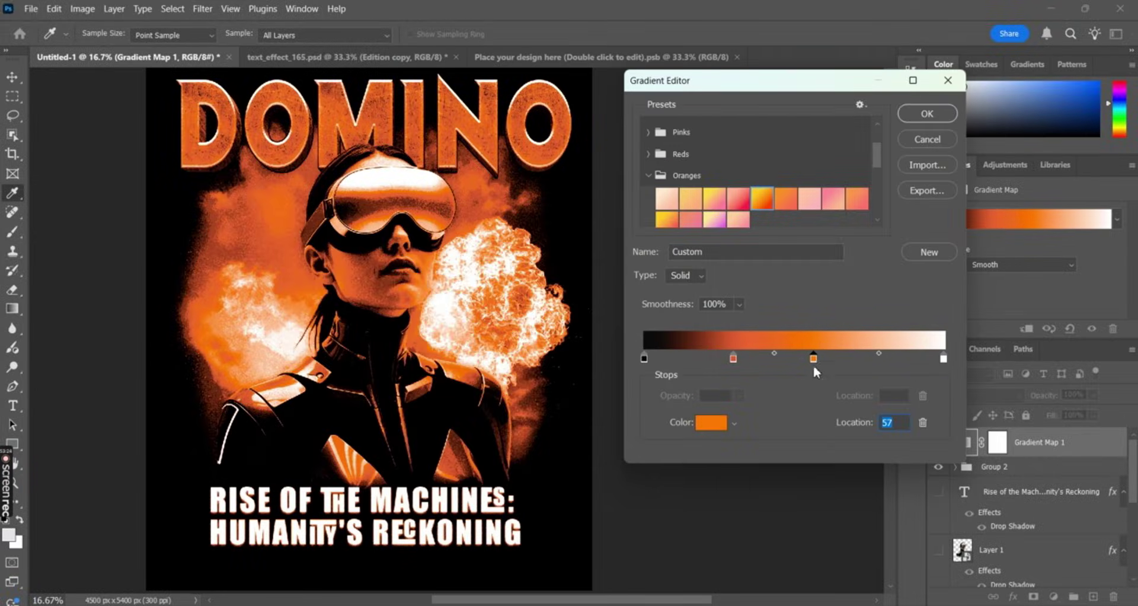
Step: Add another gradient stop at location 71 in a slightly paler orange and accept the gradient
left_click(858, 356)
double_click(857, 357)
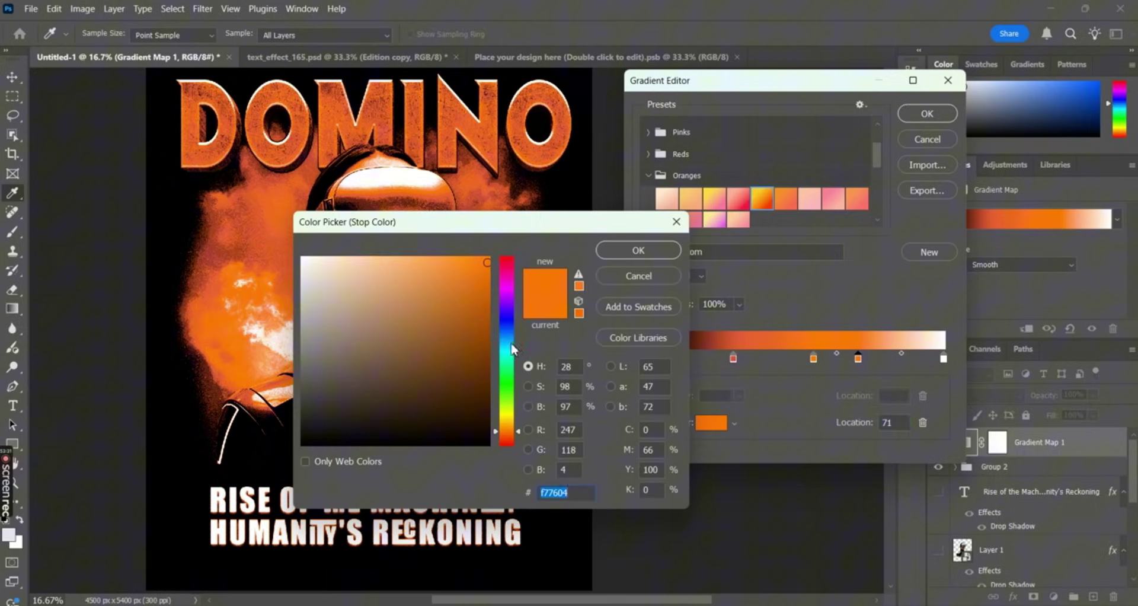
left_click(431, 302)
left_click(466, 262)
left_click(638, 250)
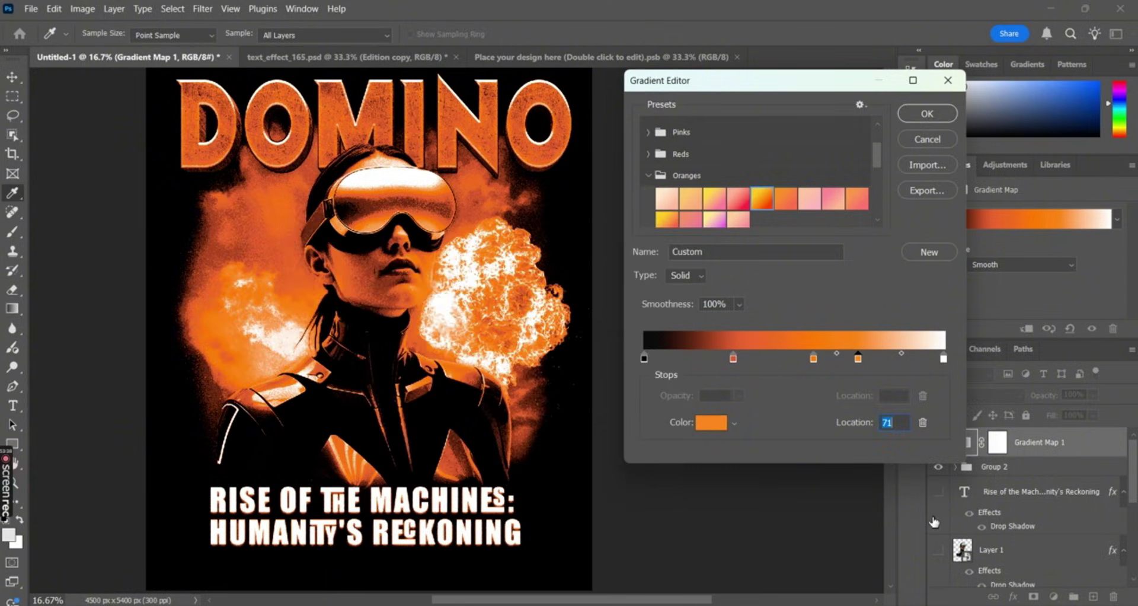
key("Return")
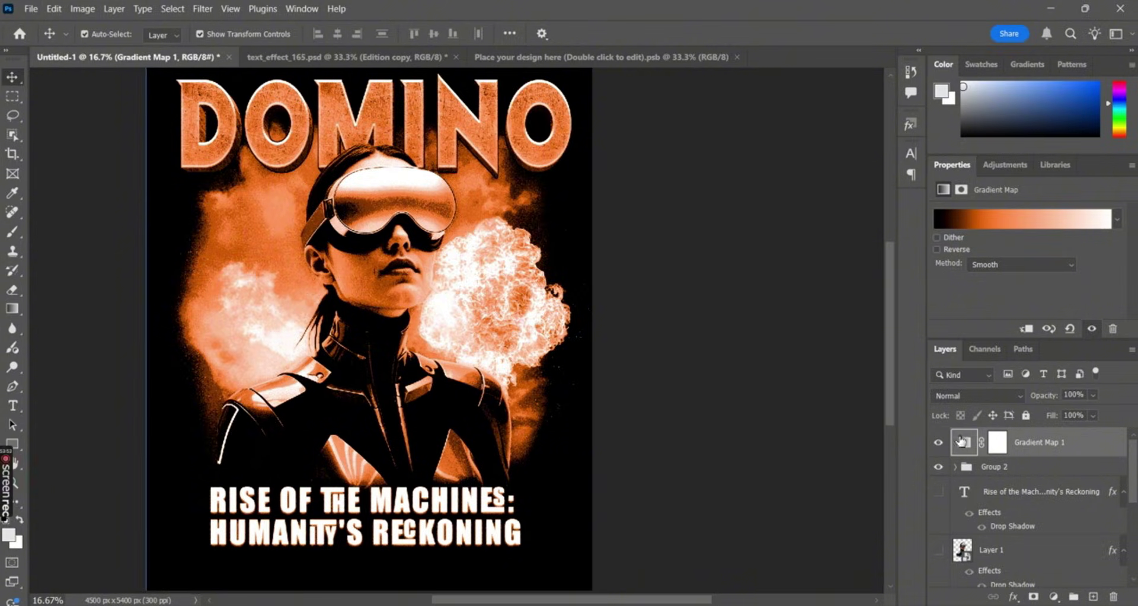
Step: Recolor the gradient map's middle stop at location 50 to orange #e57b1e and accept the gradient
left_click(1022, 218)
left_click(794, 357)
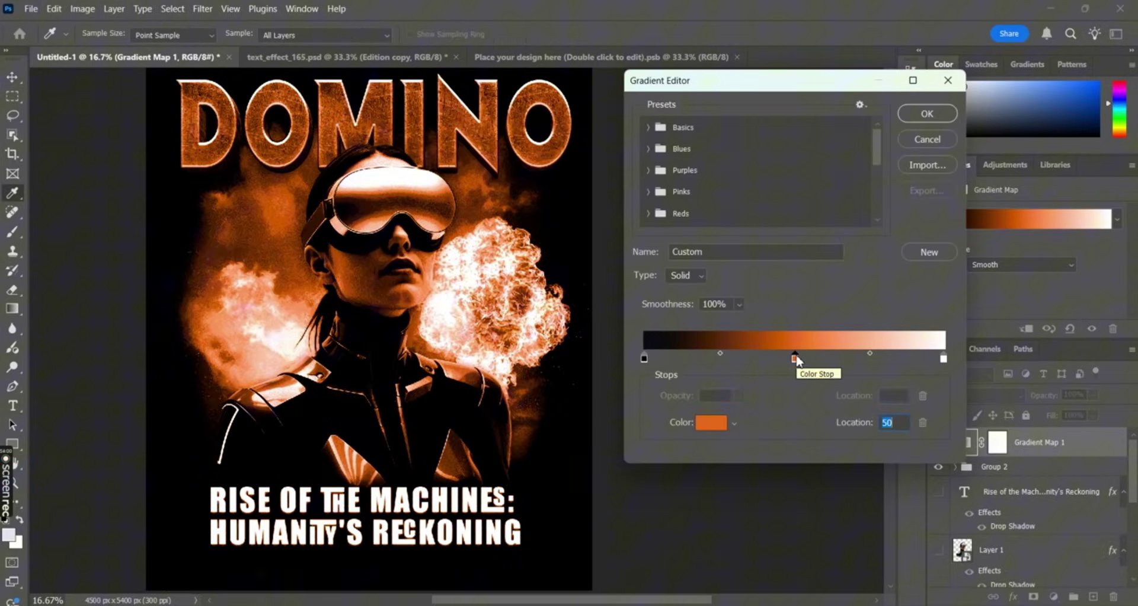
double_click(795, 357)
left_click_drag(518, 441, 518, 432)
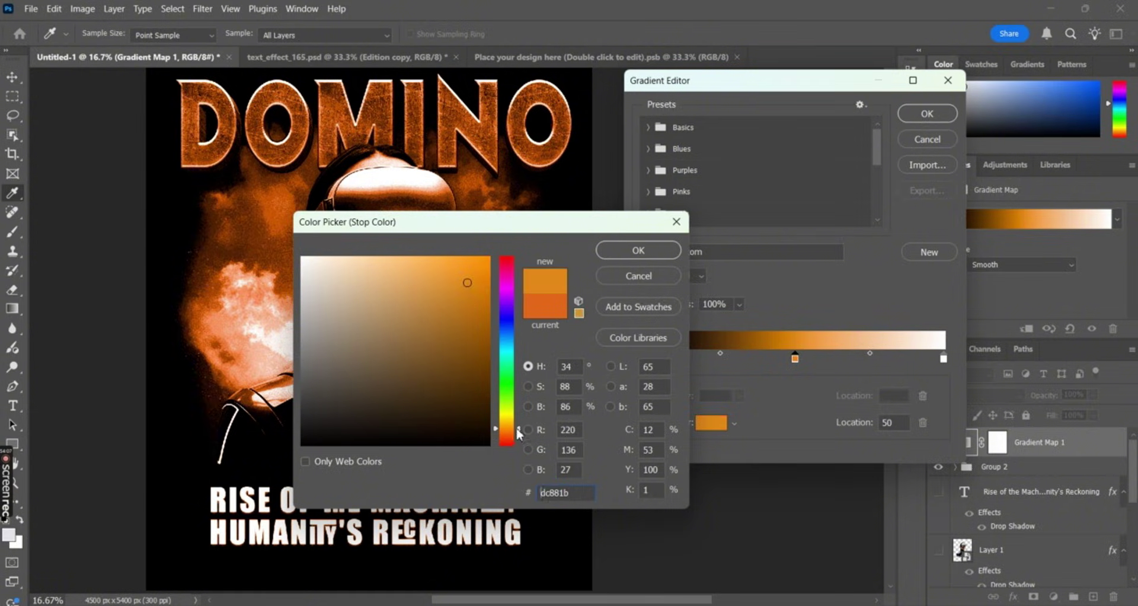
left_click(482, 315)
left_click(465, 275)
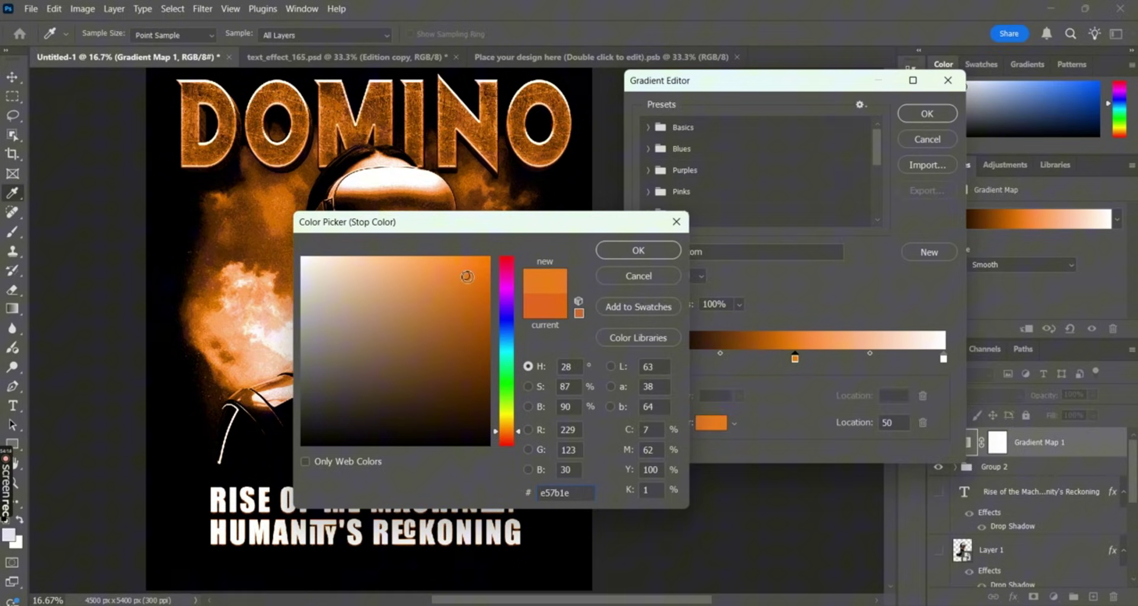
left_click_drag(446, 228, 690, 194)
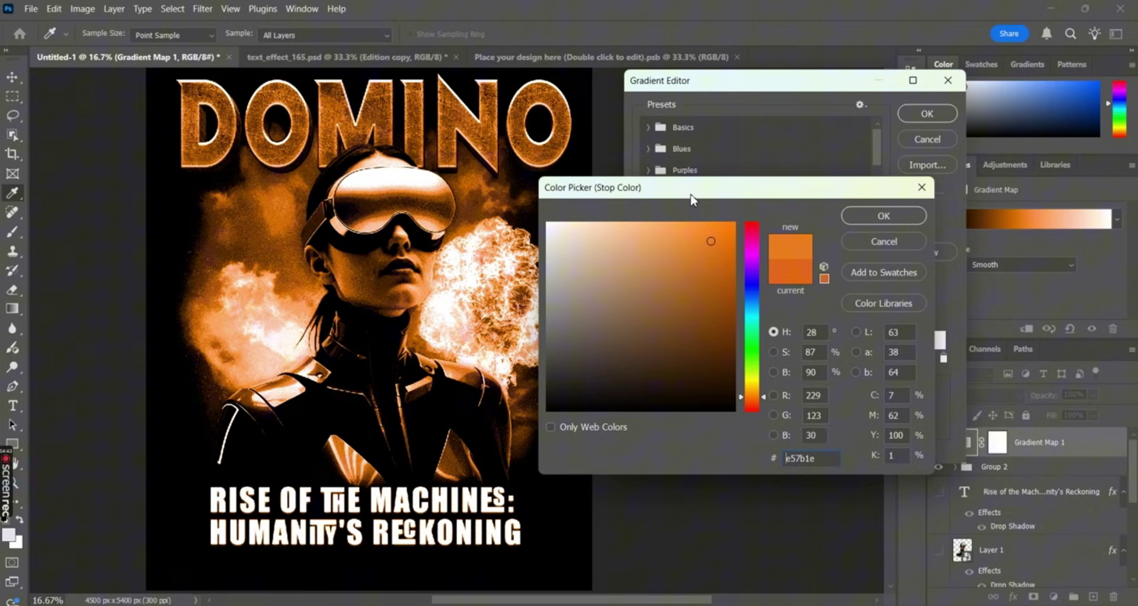
left_click(883, 215)
left_click(927, 113)
Step: Add an Exposure adjustment above the Gradient Map with exposure -2.11 and offset -0.0250, and invert its mask to black
left_click(1052, 596)
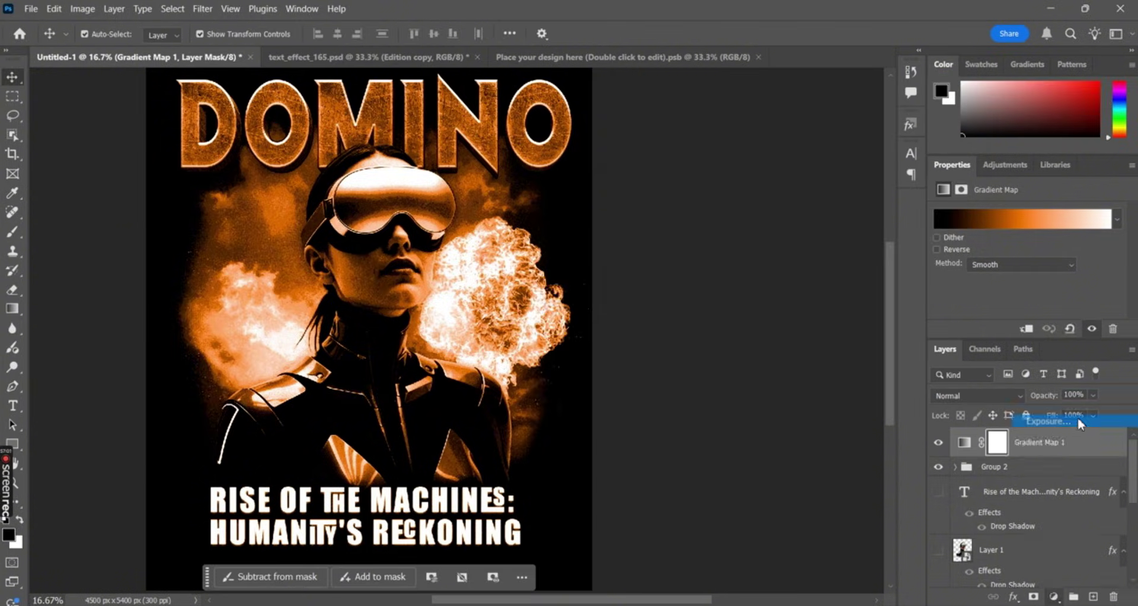
left_click(1034, 414)
left_click_drag(1025, 251, 998, 253)
key("ctrl+i")
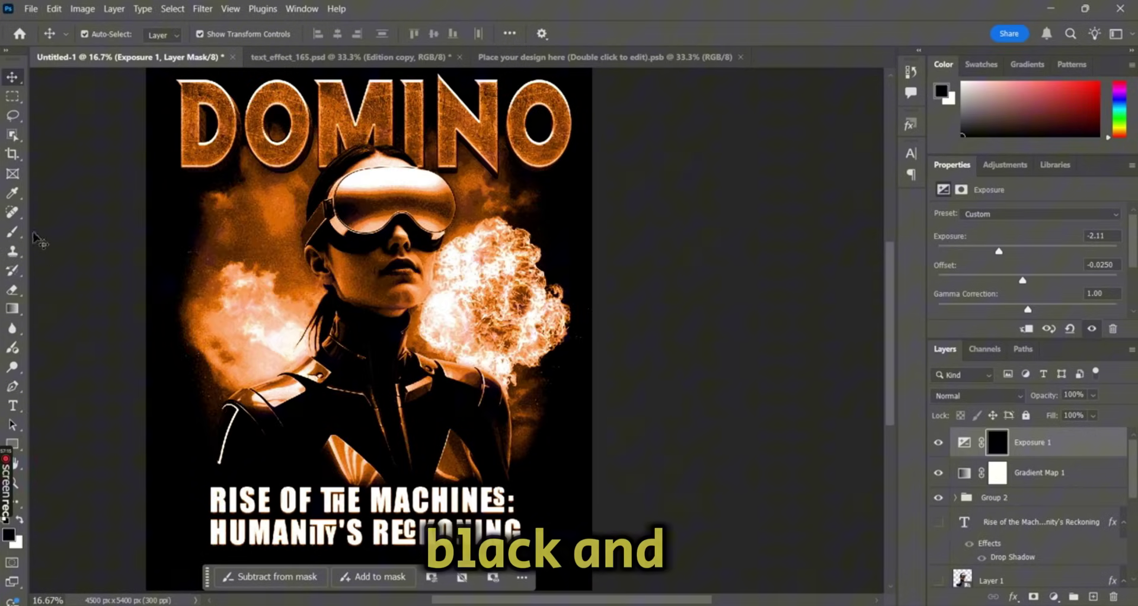
Step: Paint white on the Exposure mask over the explosion beside the woman's face, and paint black to clear the effect from her
left_click(12, 231)
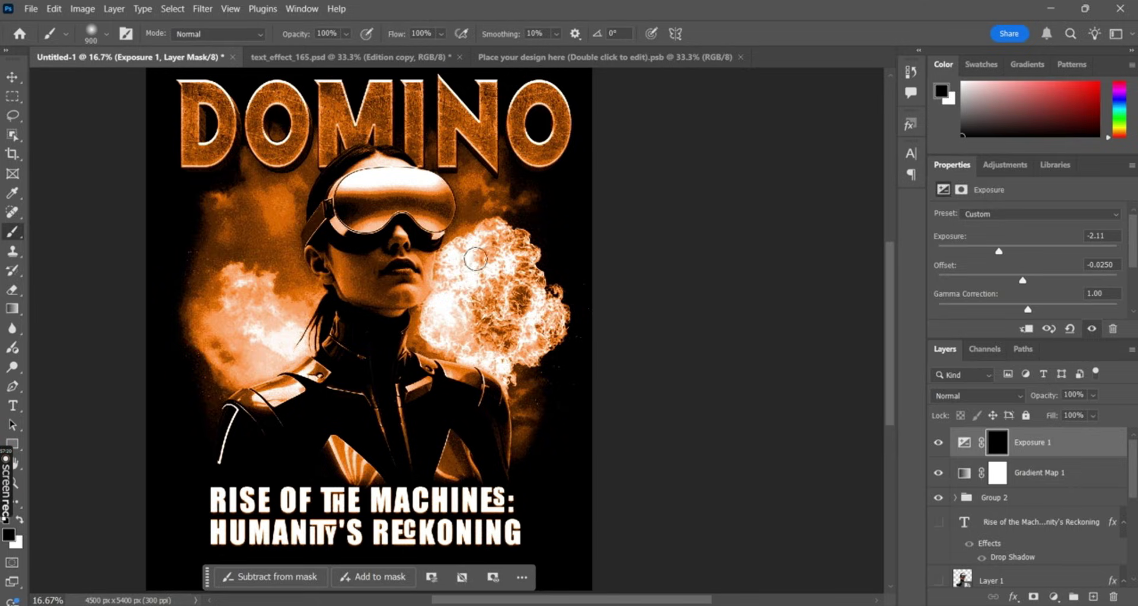
key("x")
mouse_move(472, 298)
left_mouse_down()
mouse_move(510, 284)
mouse_move(462, 237)
mouse_move(433, 326)
left_mouse_up()
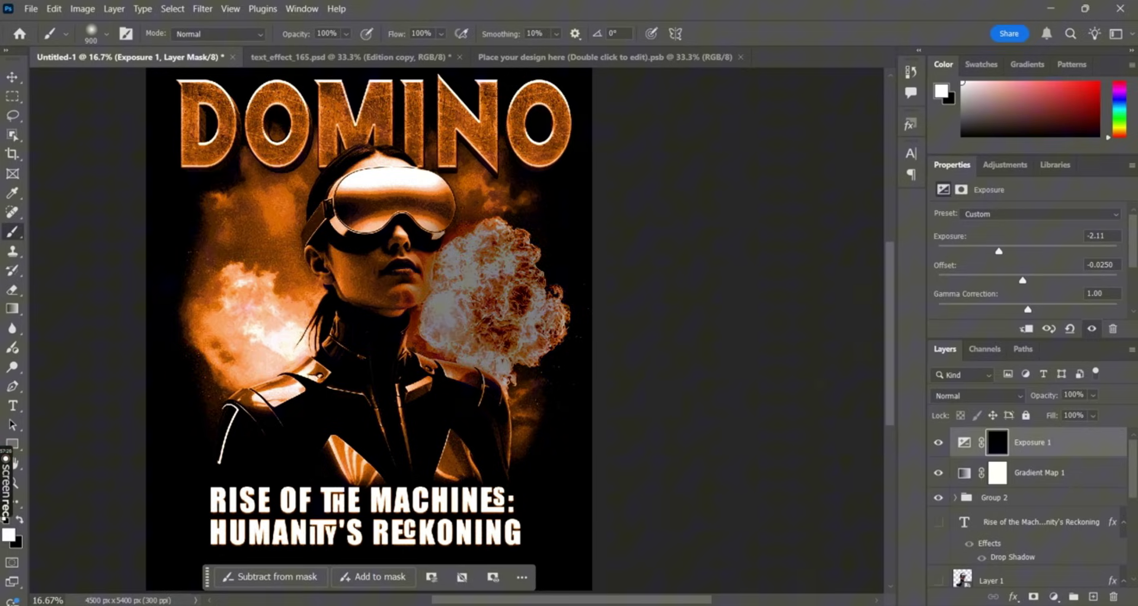
key("x")
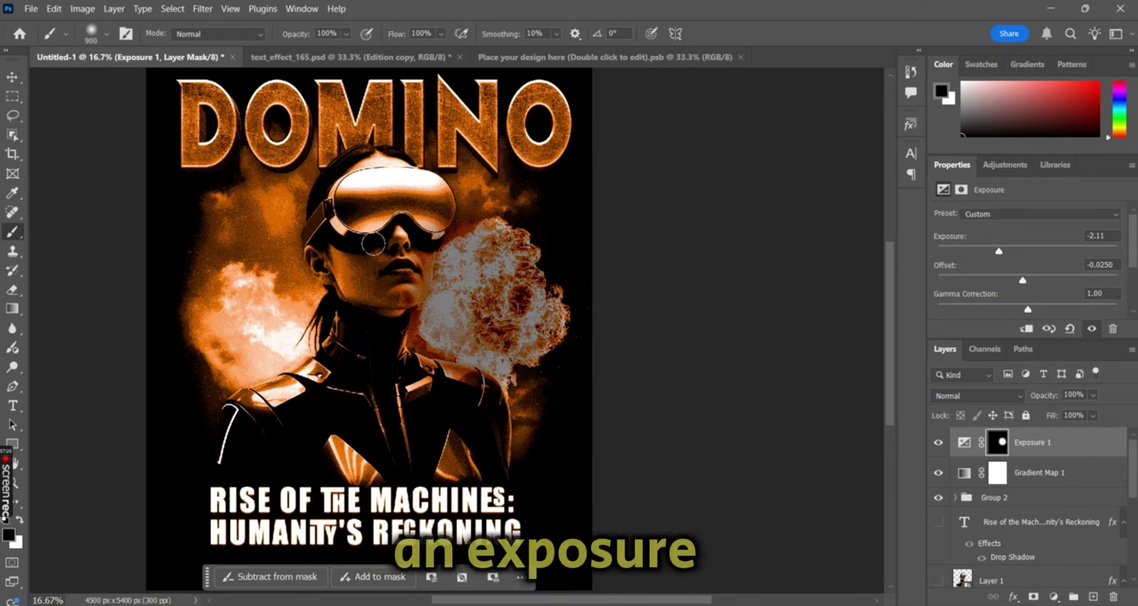
left_click_drag(418, 284, 450, 404)
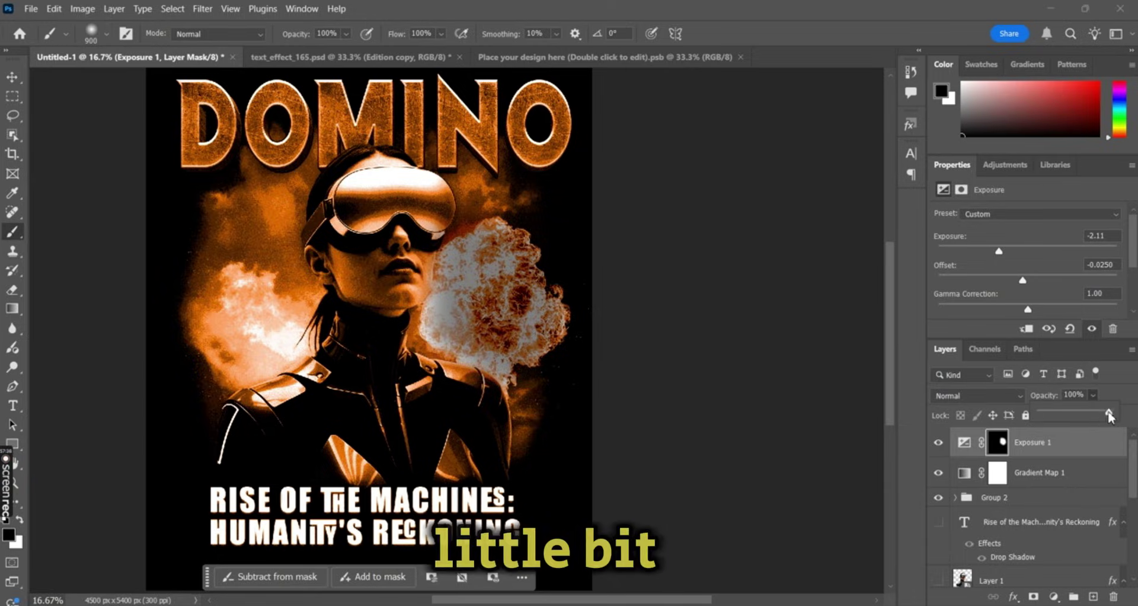
Step: Reduce the Exposure adjustment layer's opacity to 26%
left_click_drag(1109, 415, 1069, 414)
key("v")
left_click(693, 324)
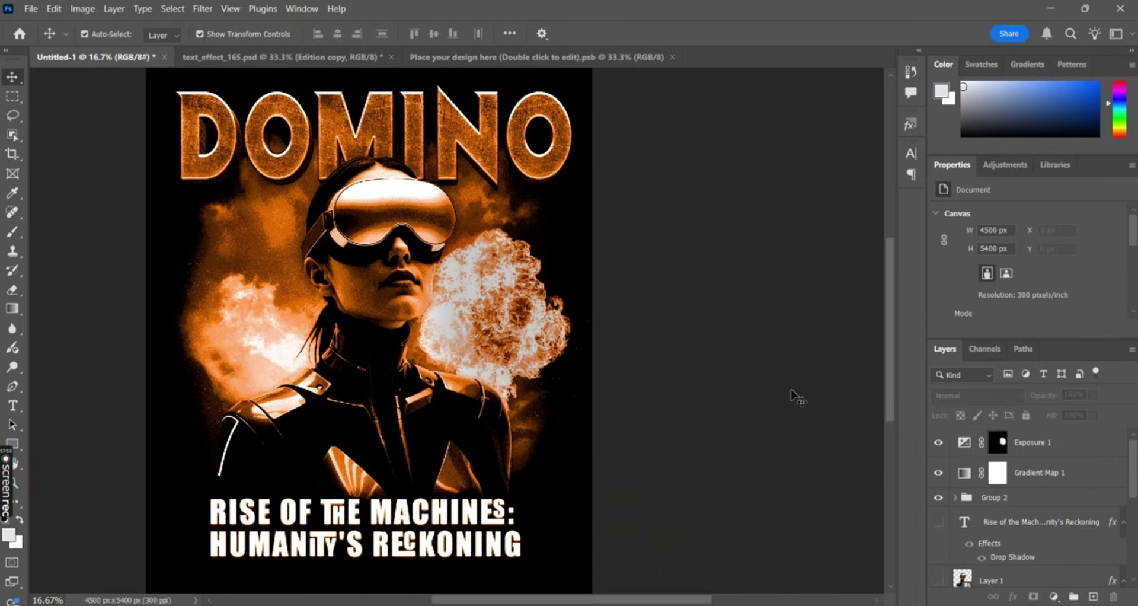
left_click(1037, 442)
left_click(1092, 395)
left_click_drag(1090, 414, 1078, 413)
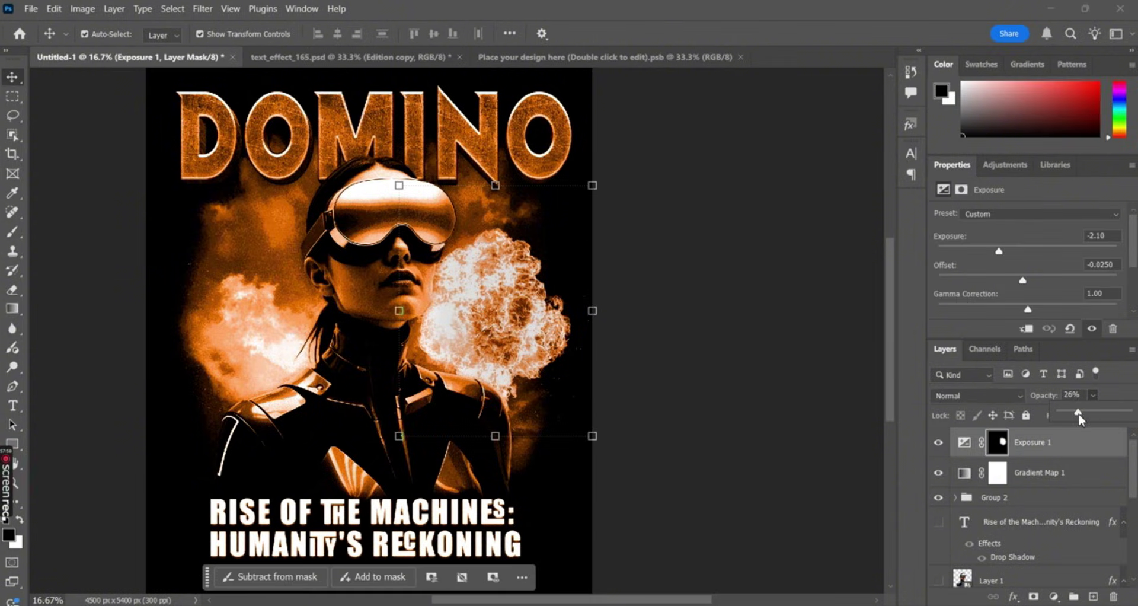
left_click(717, 413)
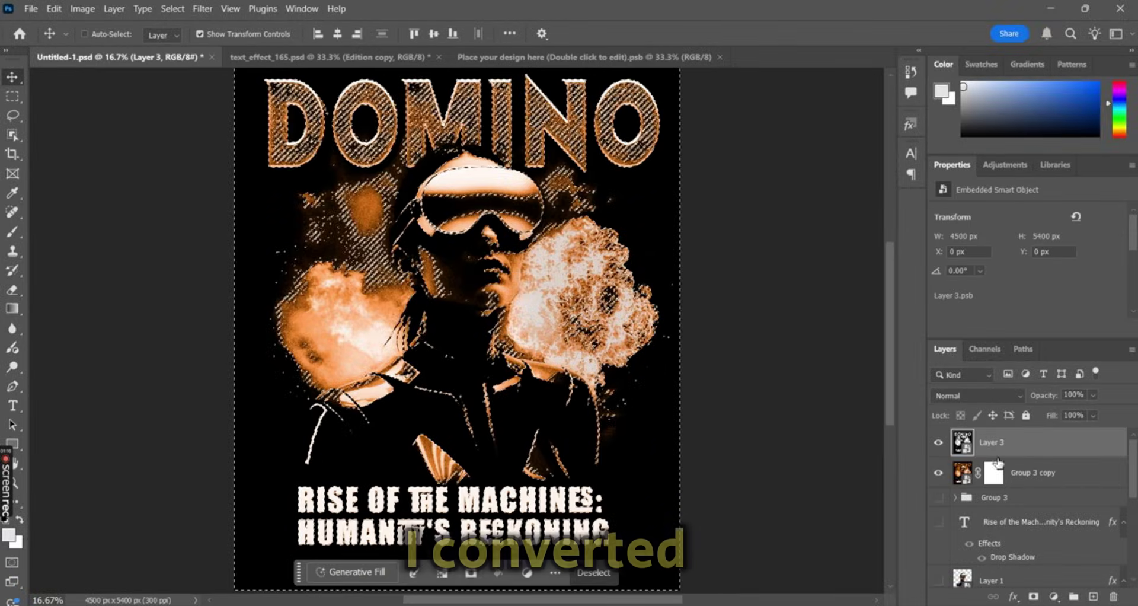
left_click(994, 472)
key("ctrl+j")
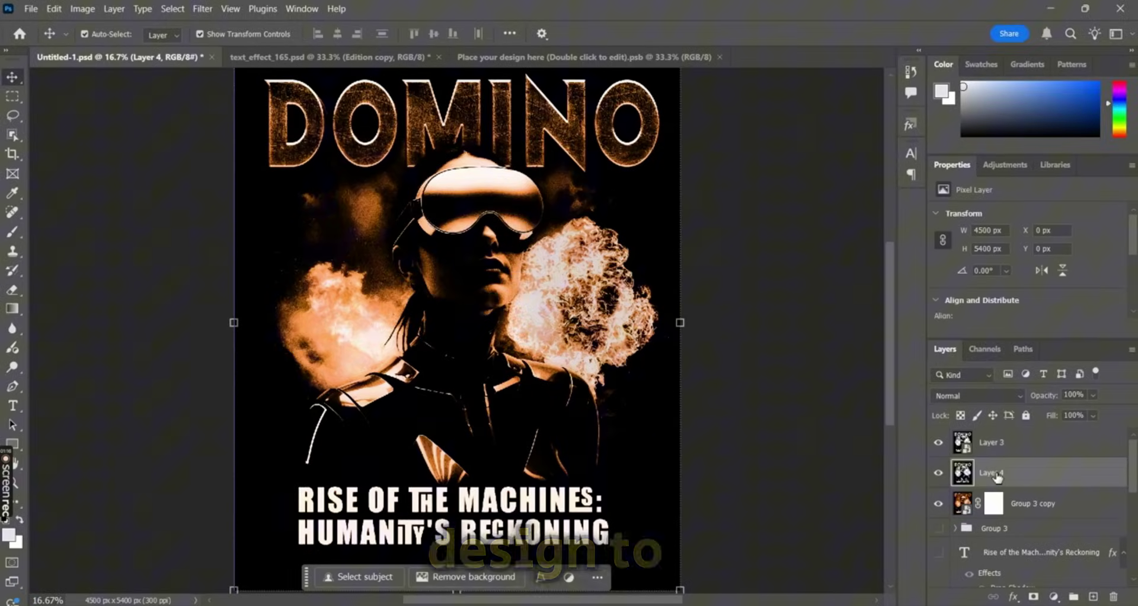
key("ctrl+z")
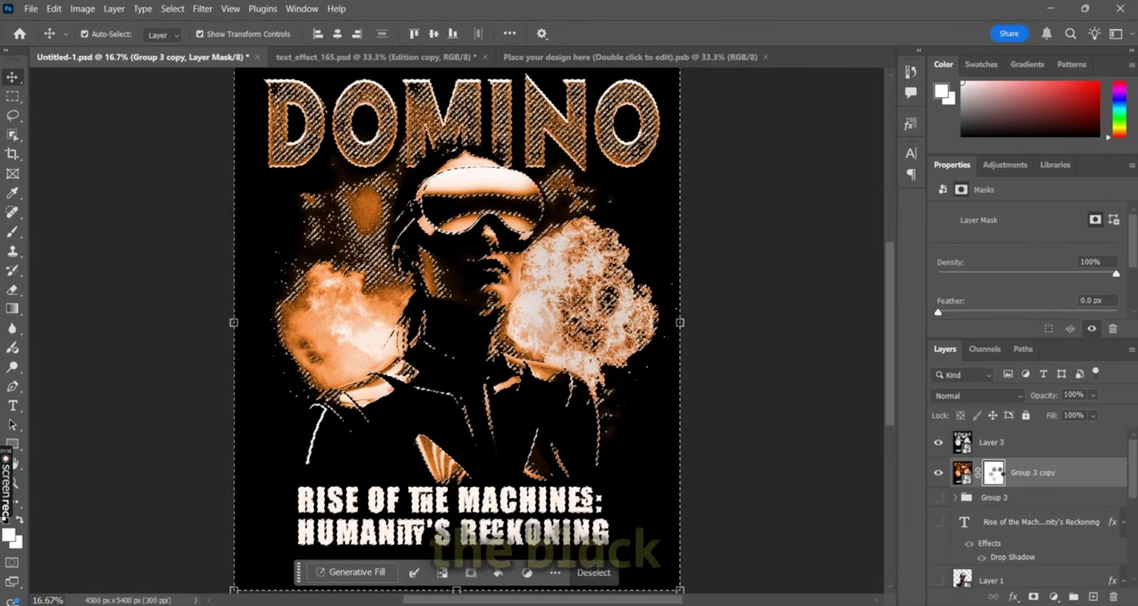
double_click(993, 471)
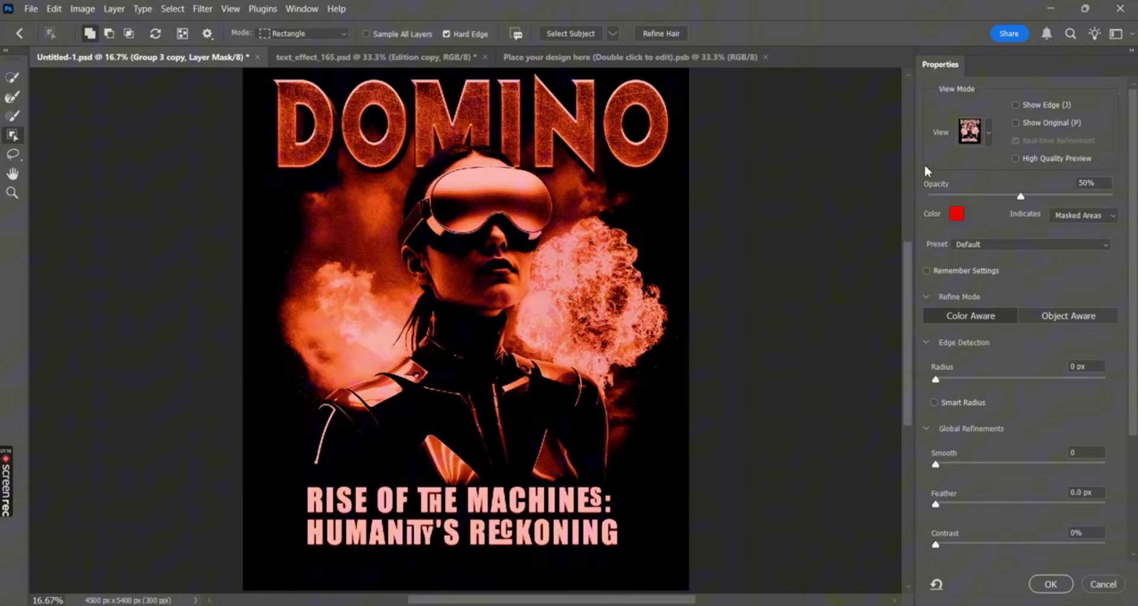
key("f")
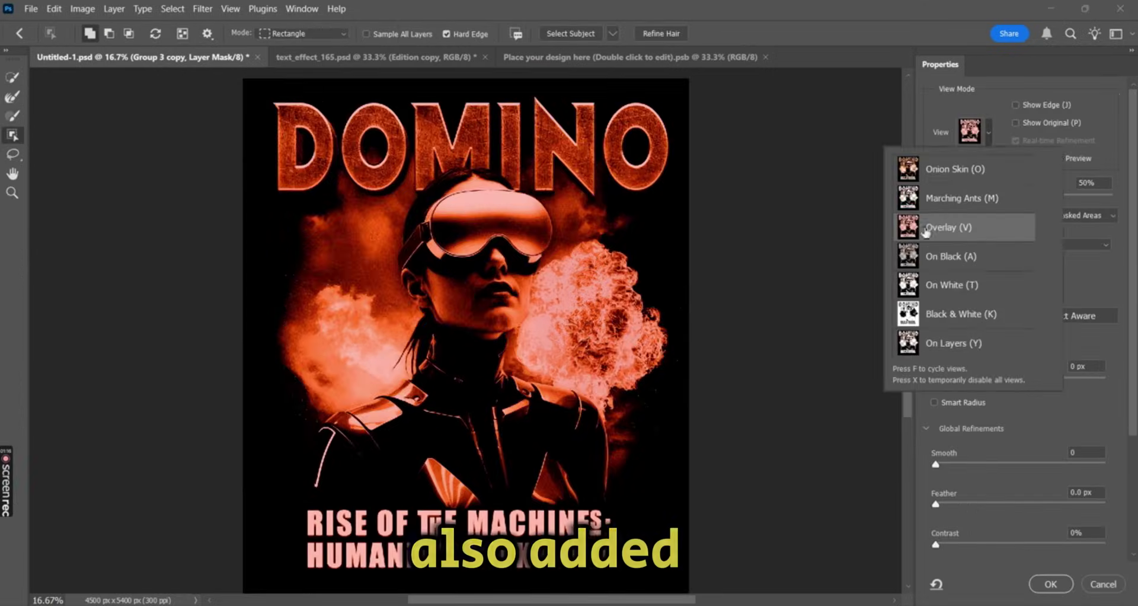
key("Escape")
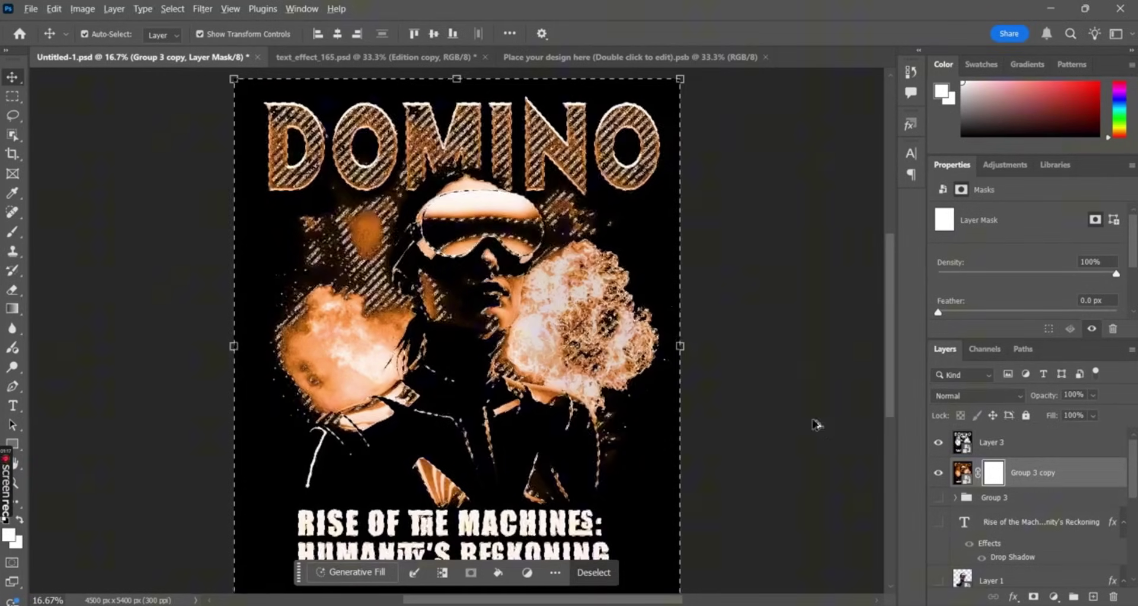
Step: Knock the black areas out of Group 3 copy through its layer mask, hide Layer 3 and clear the selection
left_click(999, 483)
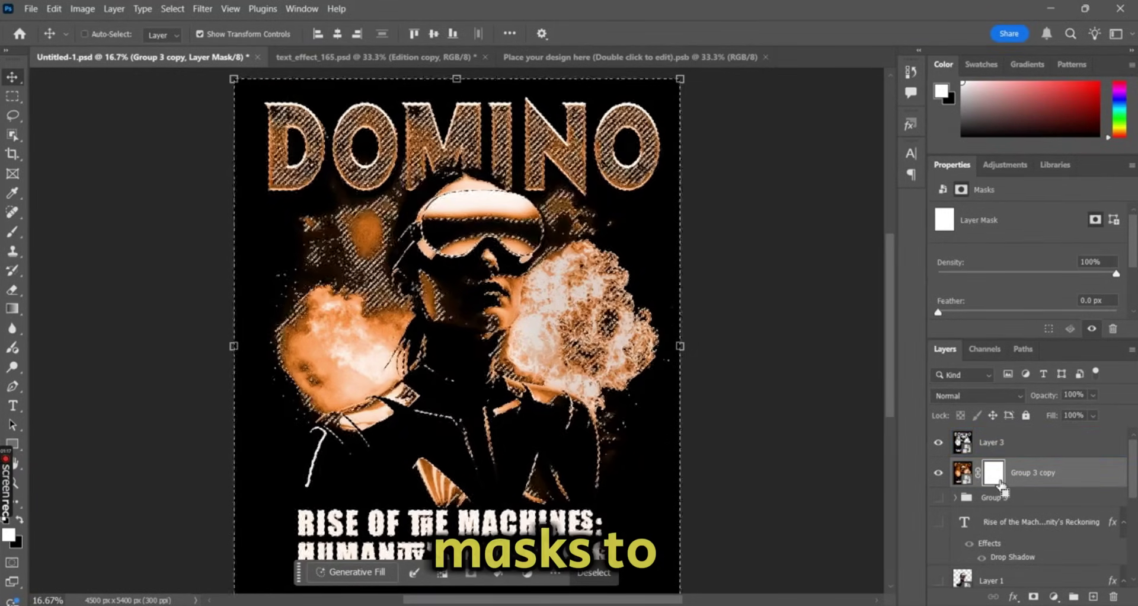
key("Delete")
left_click(938, 442)
key("ctrl+d")
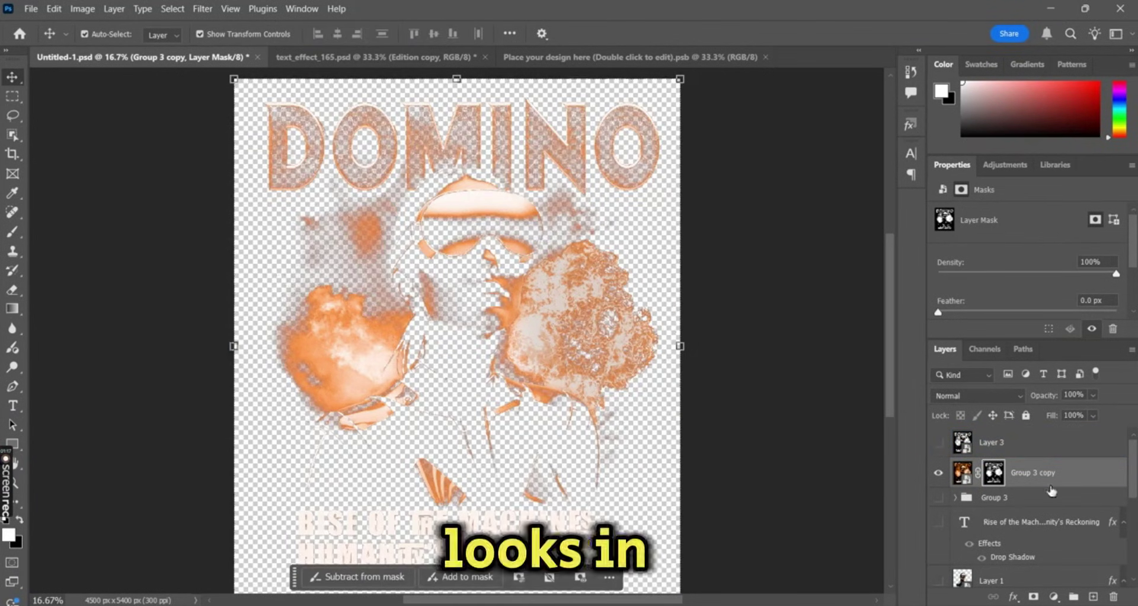
Step: Add a black Solid Color fill layer beneath Group 3 copy as the background
left_click(1053, 596)
left_click(972, 337)
left_click(961, 135)
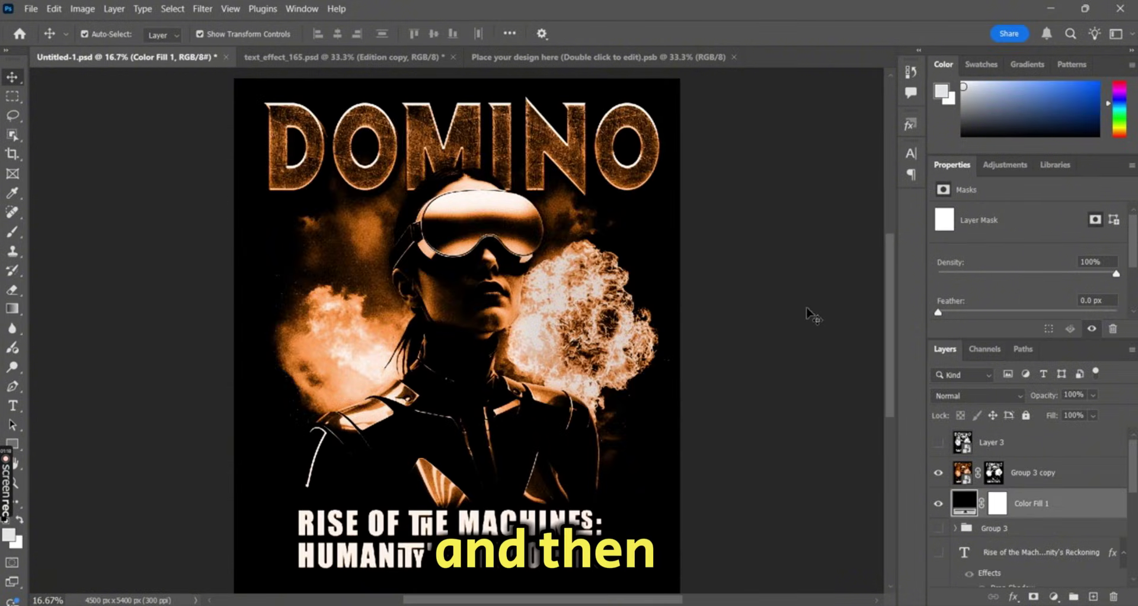
Step: Add a Brightness/Contrast adjustment above Group 3 copy with raised brightness and lowered contrast, plus a Curves adjustment on top
left_click(1032, 472)
left_click(1053, 596)
left_click(1056, 386)
left_click_drag(1027, 255, 1088, 255)
left_click_drag(1027, 284, 996, 286)
left_click(1053, 596)
left_click(1041, 399)
Step: Hide Color Fill 1 and convert Group 3 copy with its adjustment layers into one smart object
left_click(1043, 536)
left_click(1047, 479, "shift")
left_click(938, 564)
right_click(1043, 533)
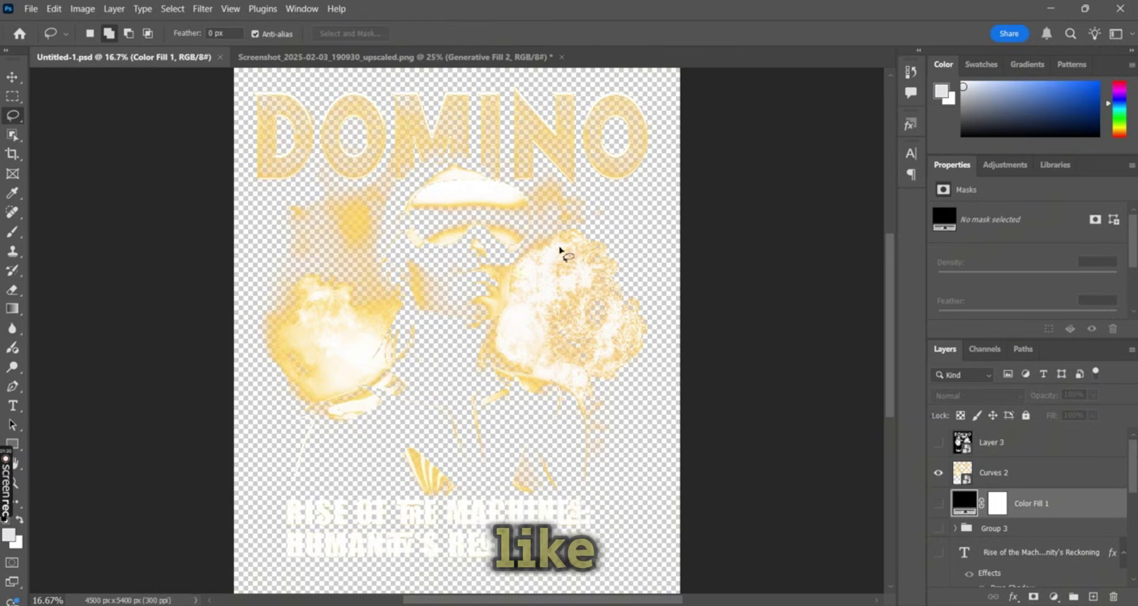
Step: Place the Curves 2 smart object in the T-shirt mockup document and scale it down to 92.61%
left_click(1037, 473)
left_click_drag(970, 474, 725, 266)
key("ctrl+t")
scroll(820, 300, "up", 3)
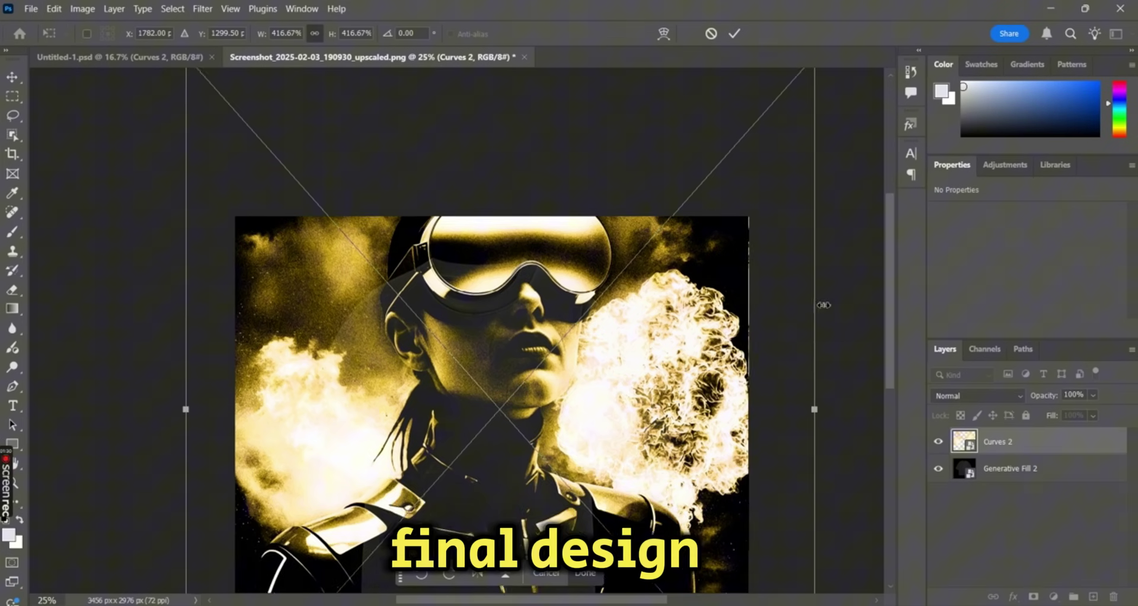
left_click_drag(815, 140, 610, 455)
scroll(701, 397, "up", 1)
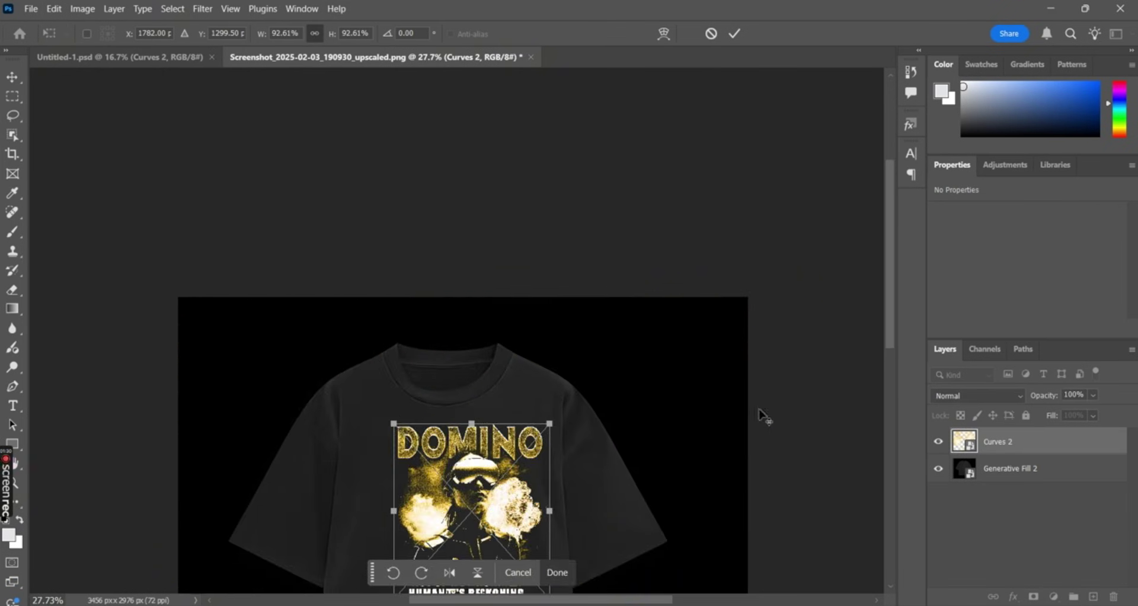
Step: Center the DOMINO design on the shirt's chest at about X 1148 px, Y 848 px and apply the transform
left_click(785, 335, "alt")
left_click_drag(888, 330, 888, 363)
left_click_drag(475, 420, 452, 431)
left_click_drag(527, 516, 533, 533)
key("Return")
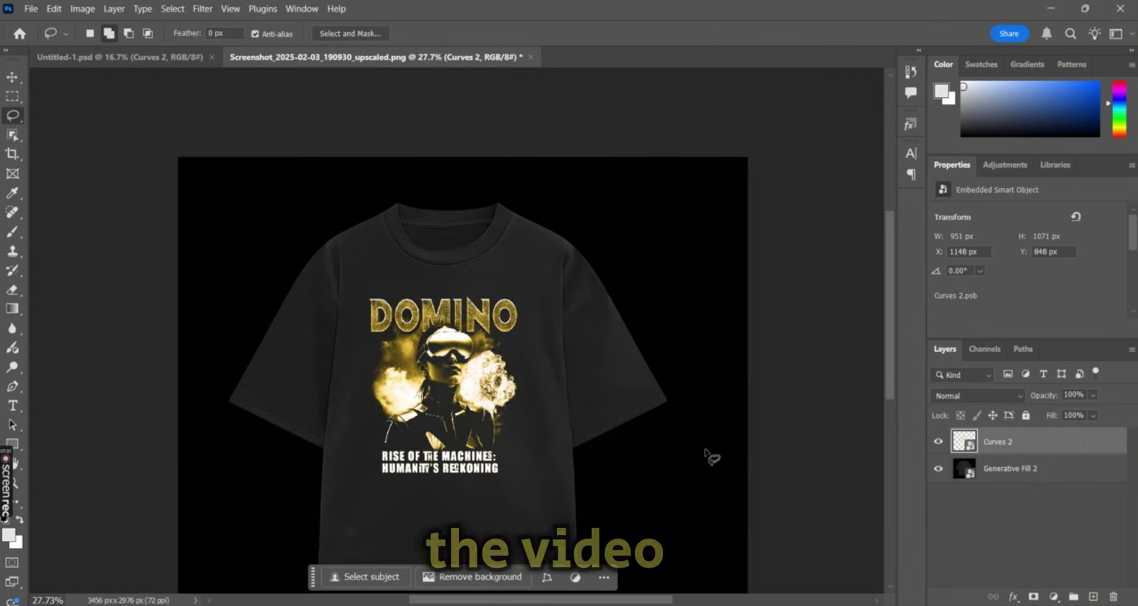